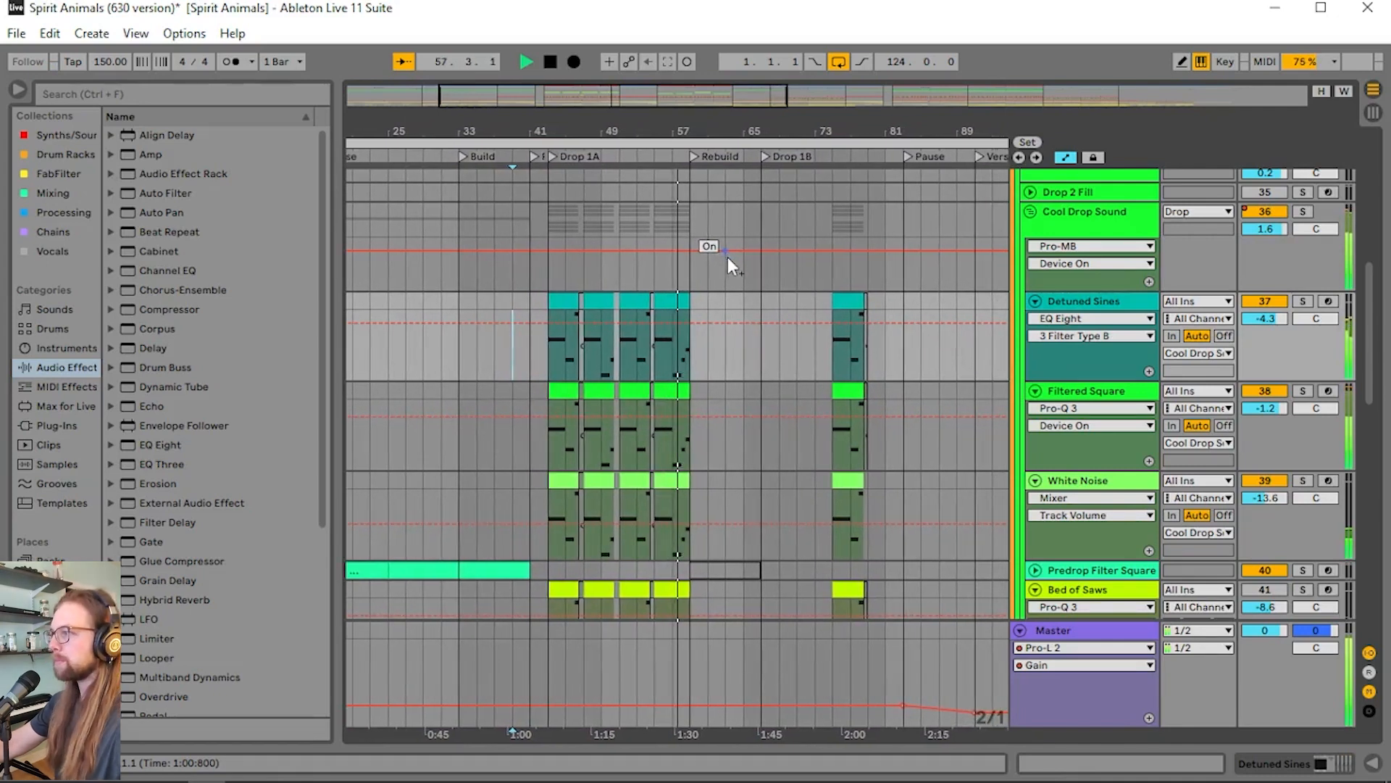
Solo the Cool Drop Sound group and play it from the start of Drop 1A
click(531, 277)
key(space)
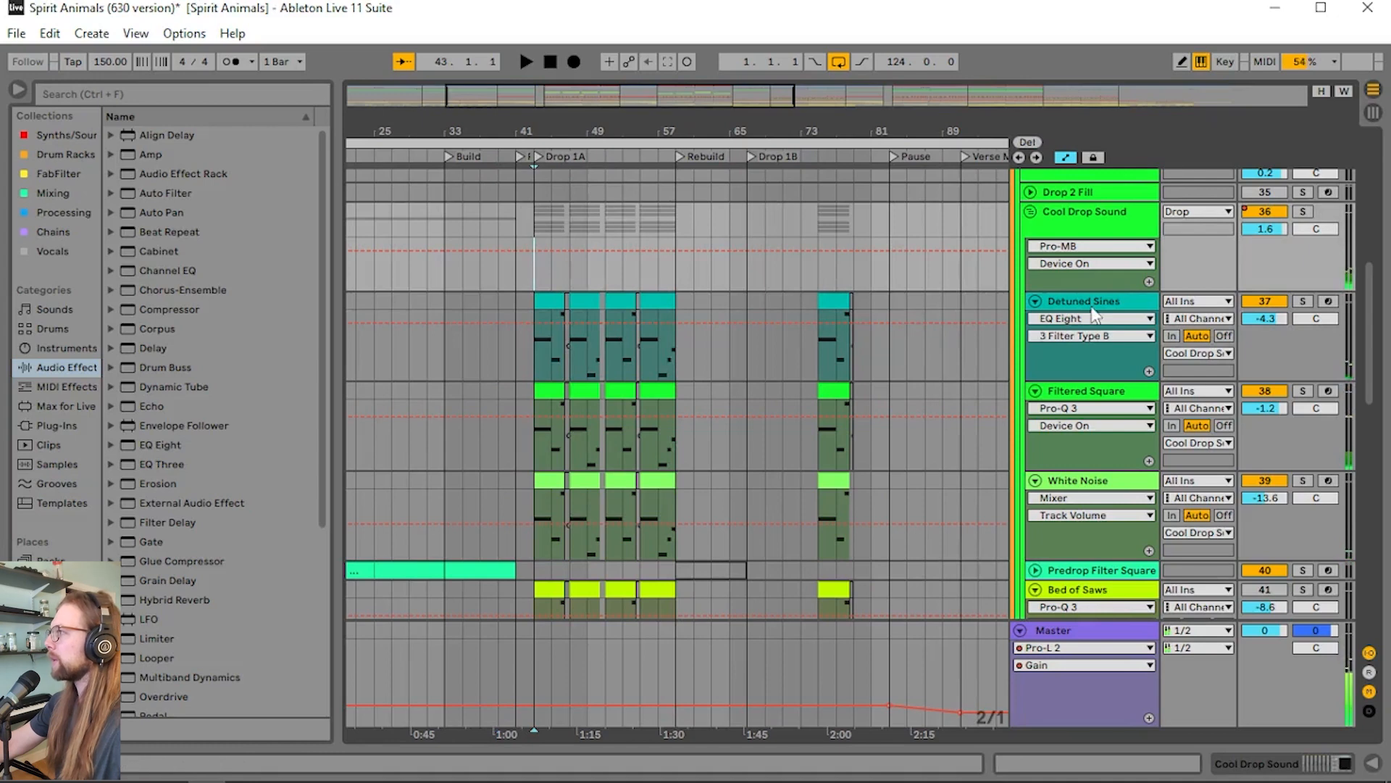
click(1305, 213)
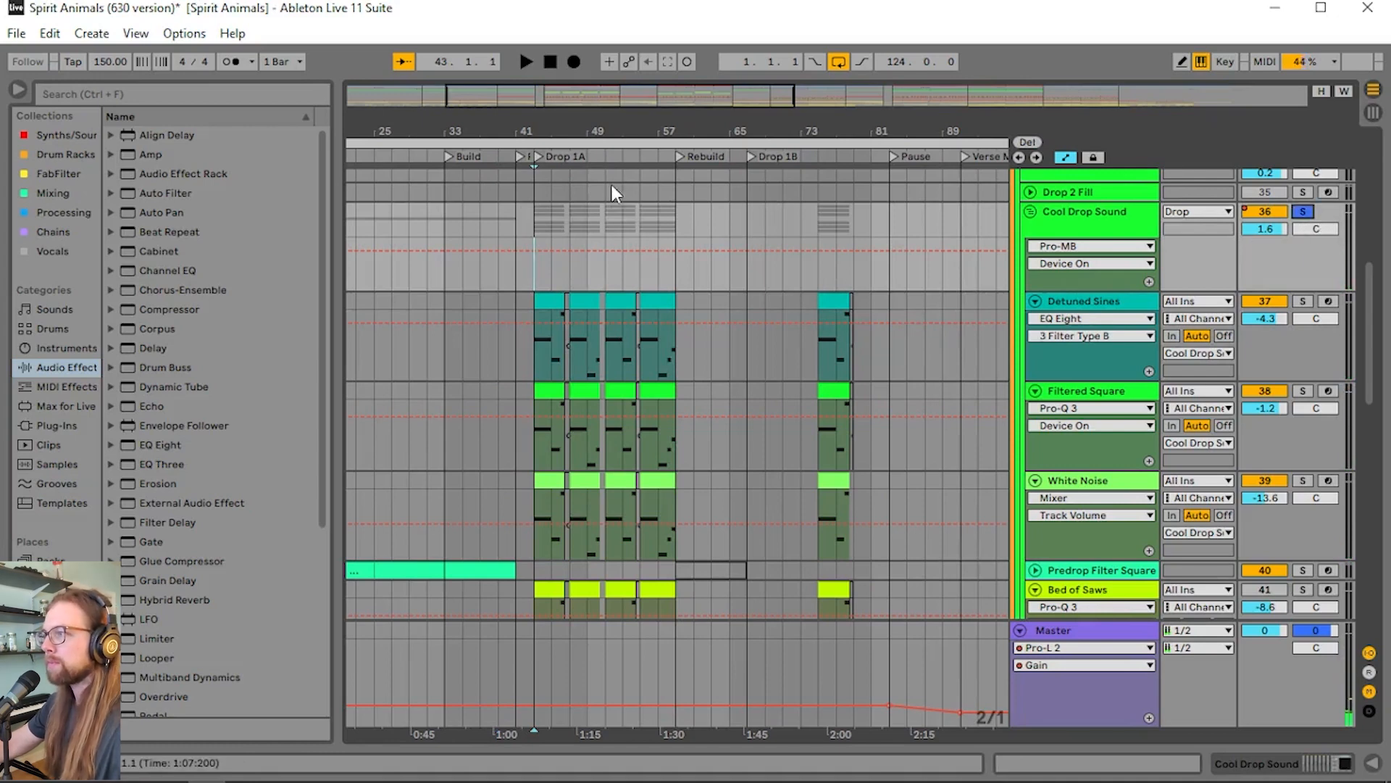
key(space)
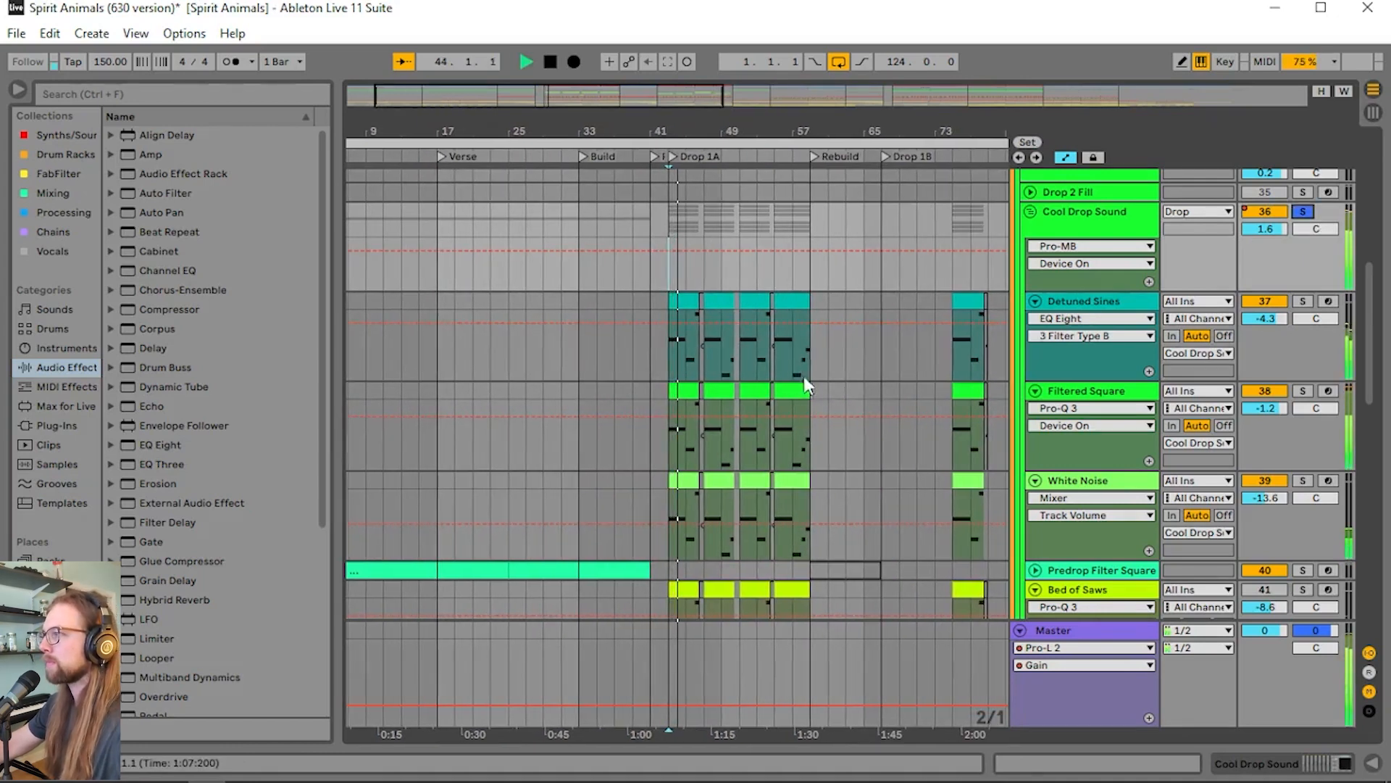
key(space)
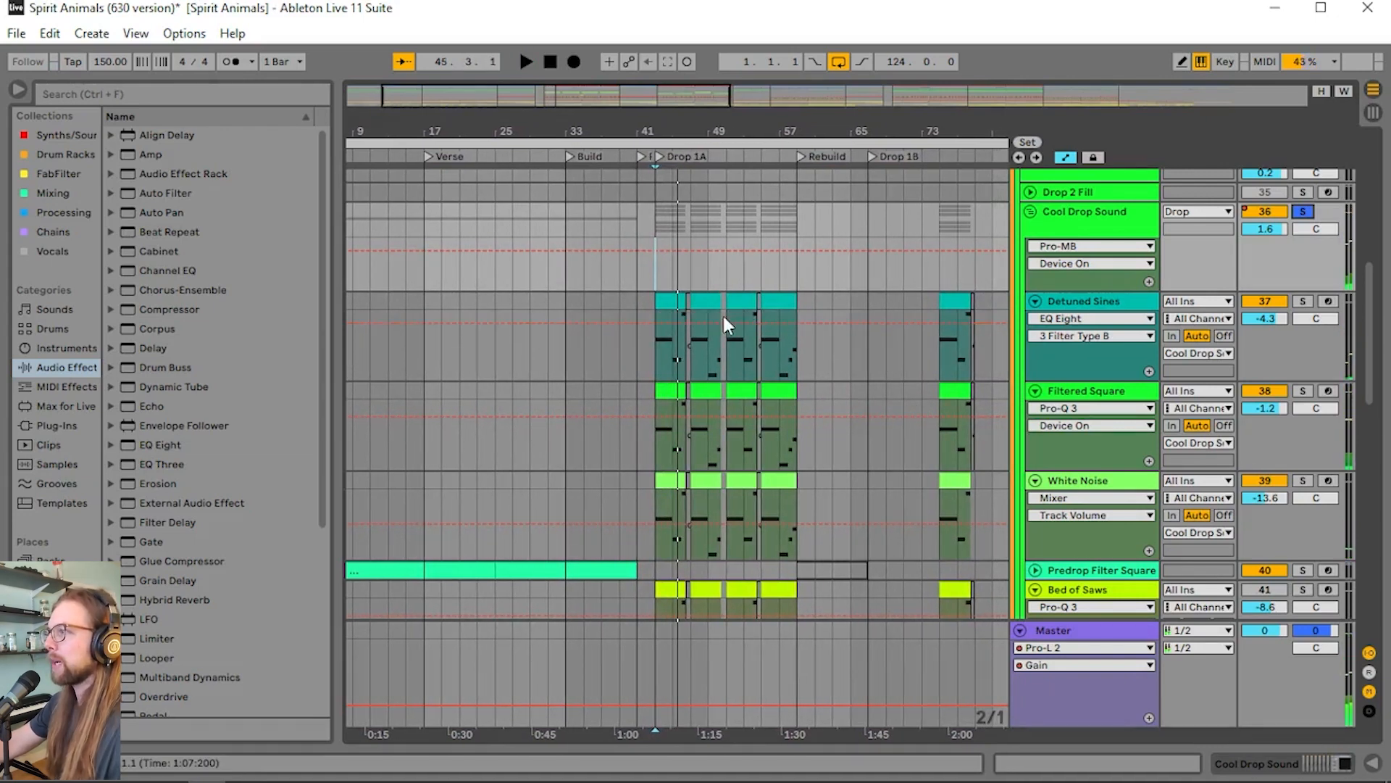
Solo the Detuned Sines track and listen to it from the start of Drop 1A
click(654, 294)
click(657, 363)
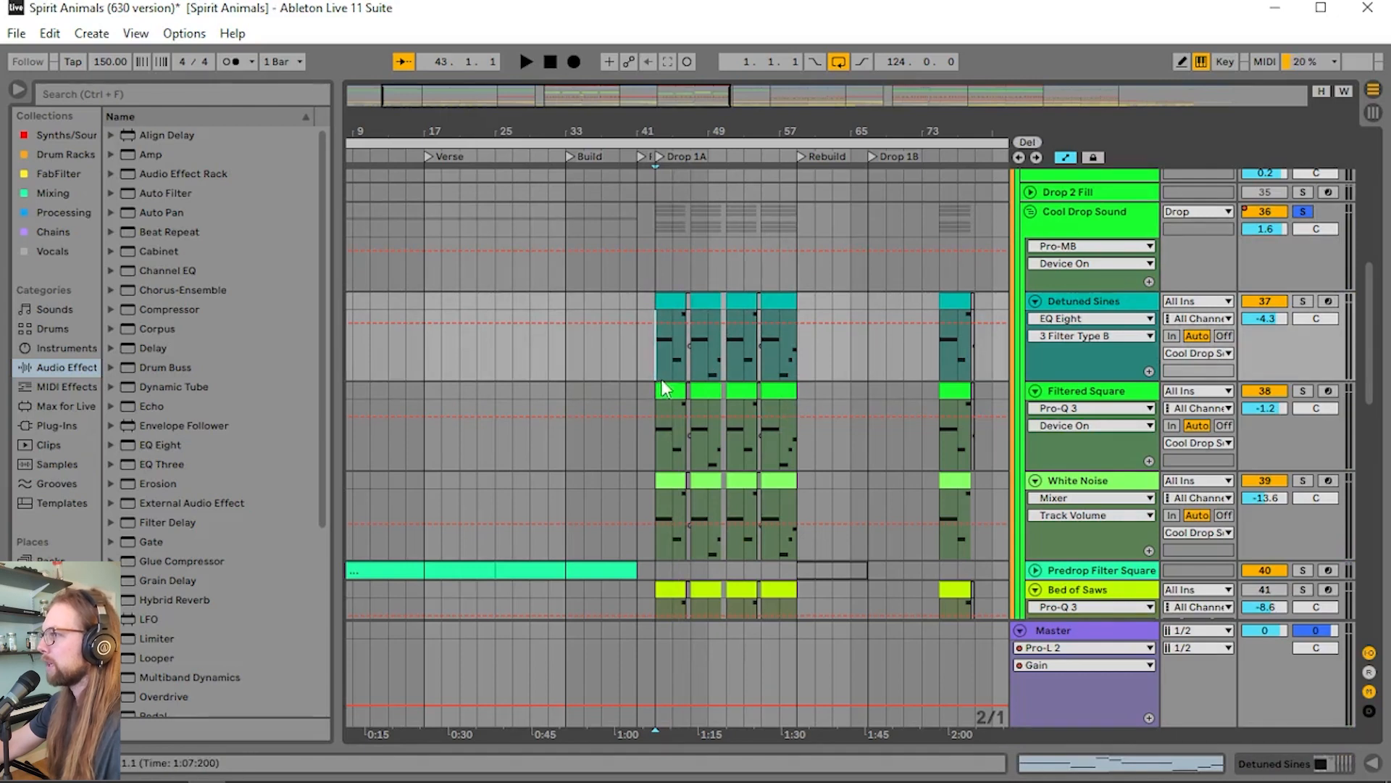
scroll(637, 367, down, 5)
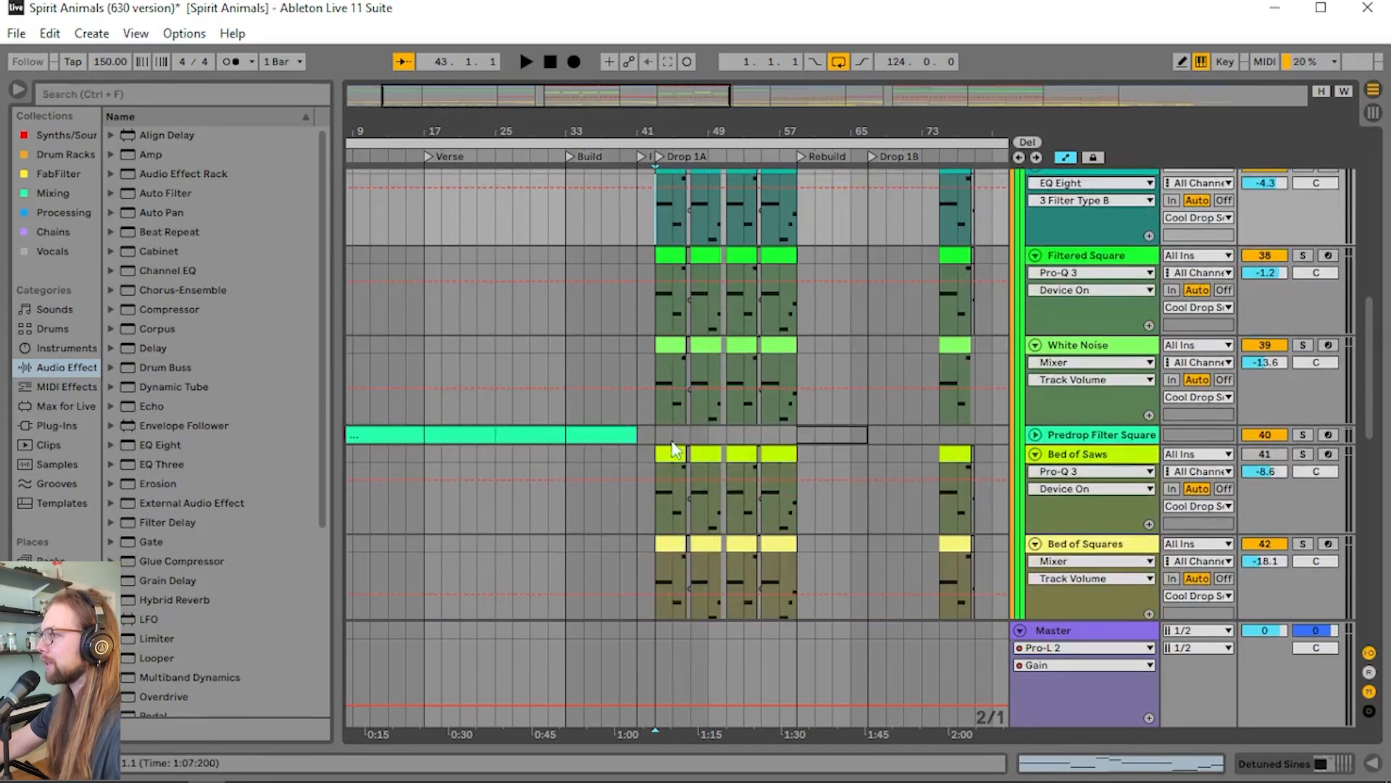
scroll(640, 472, up, 4)
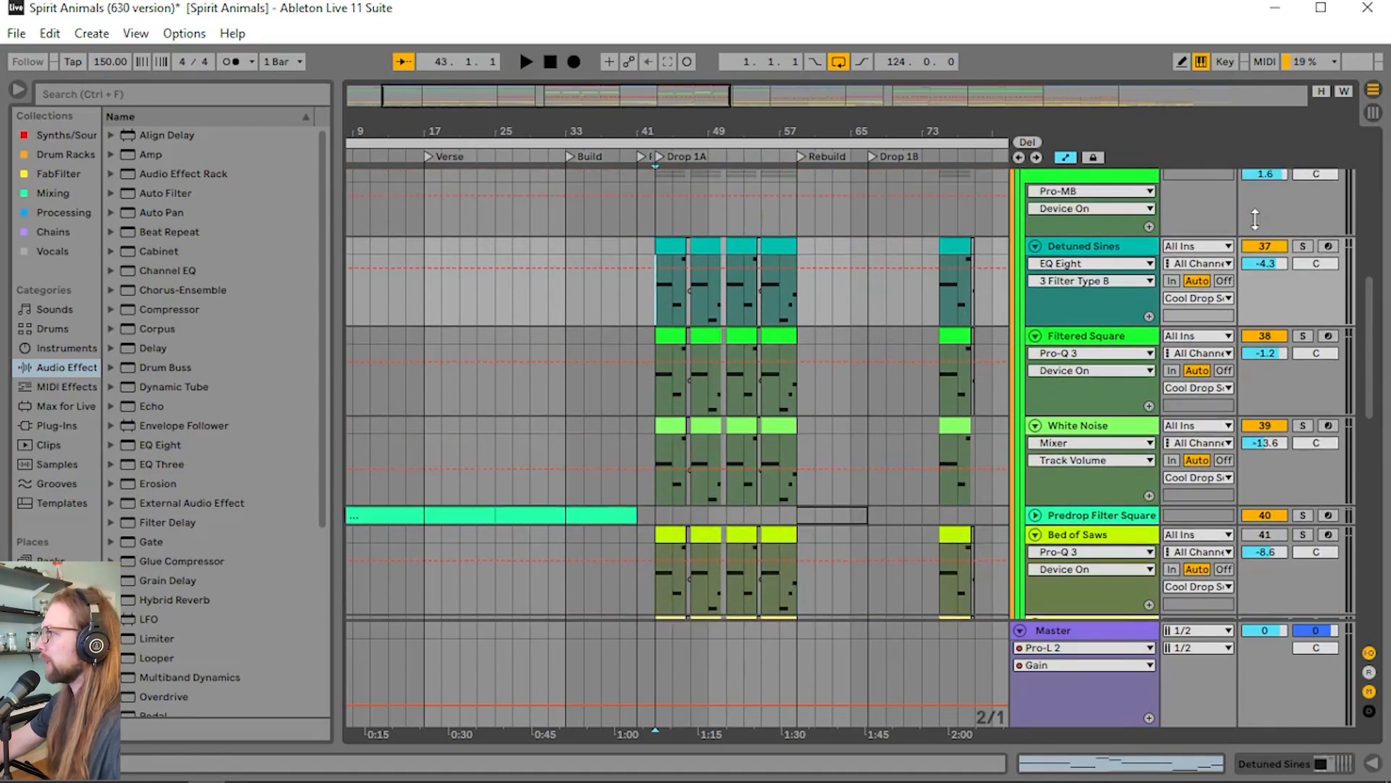
scroll(1268, 386, up, 1)
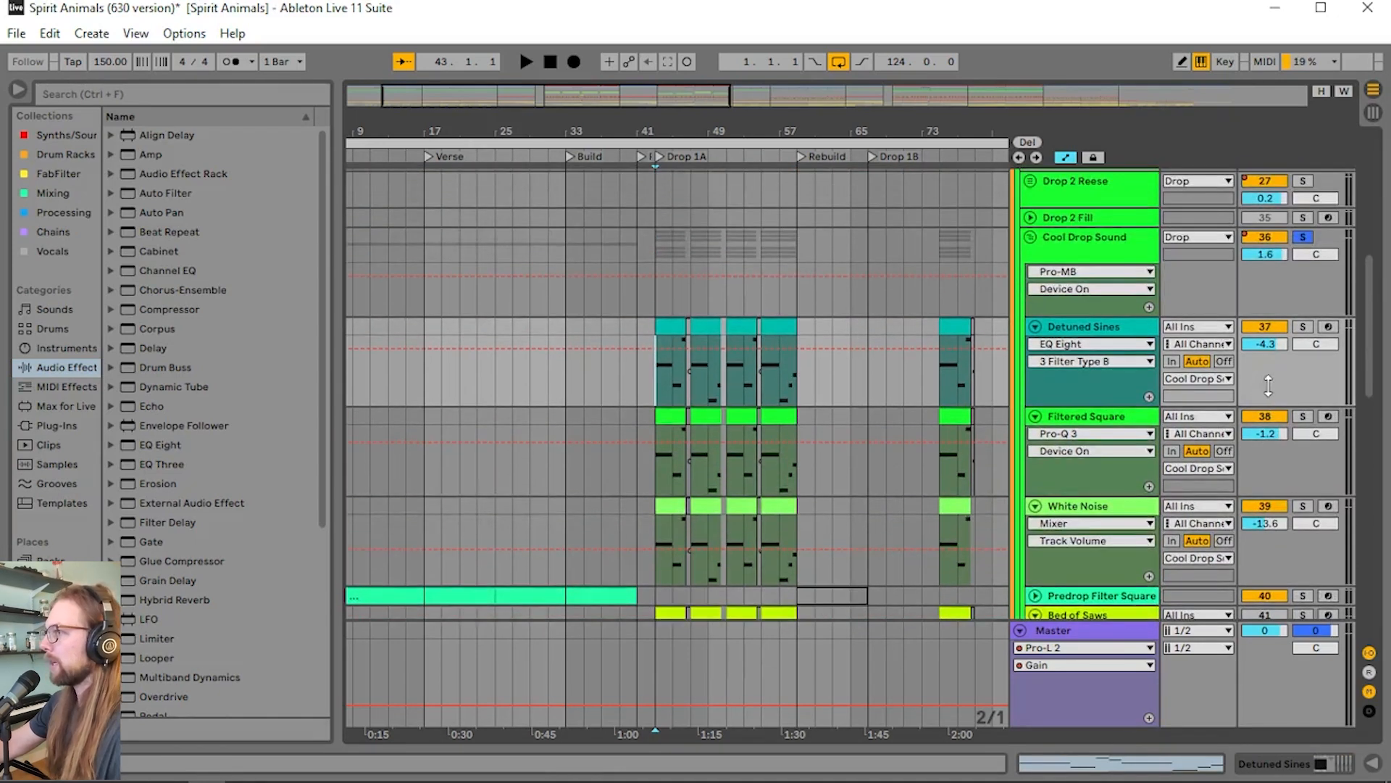
click(1302, 327)
drag(546, 101, 578, 127)
key(space)
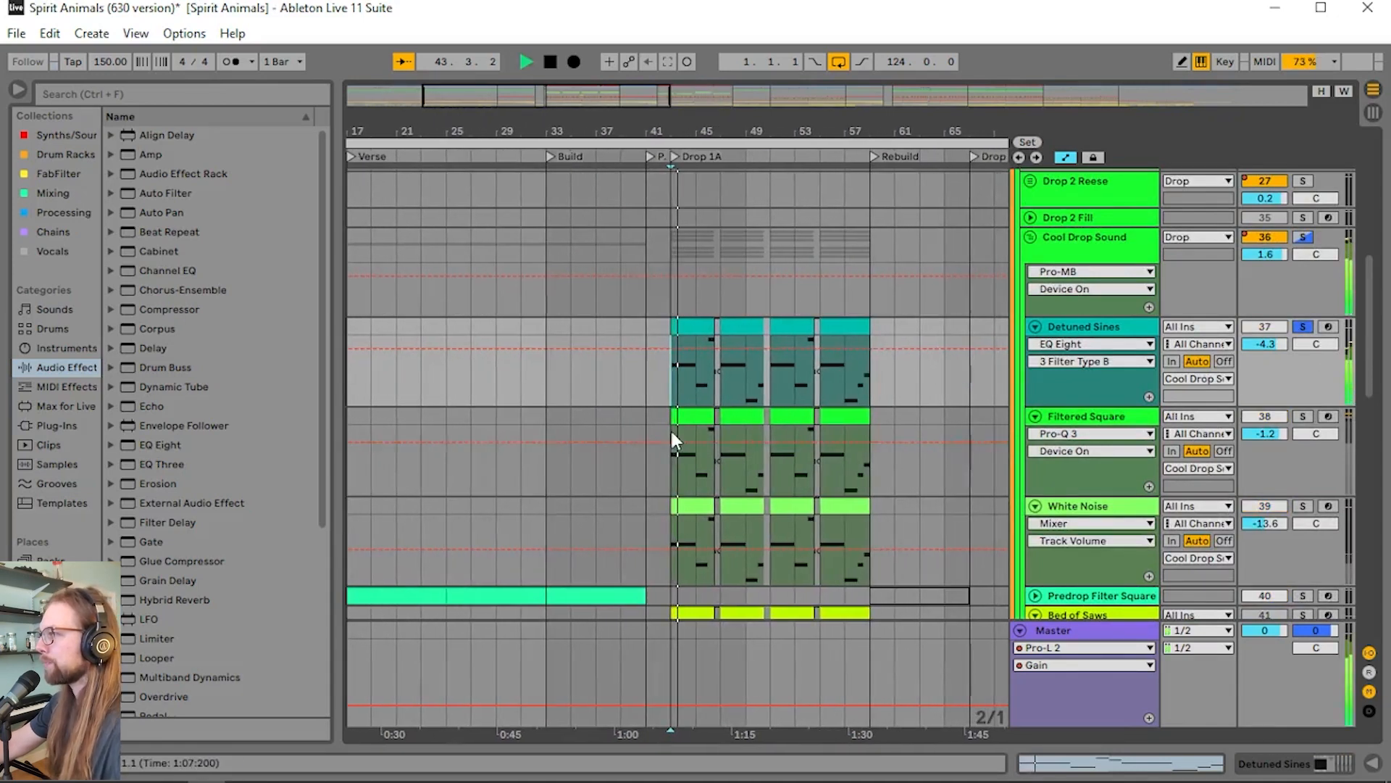
key(space)
Inspect the Serum patch on Detuned Sines during playback, and close its window when done
click(1103, 327)
double_click(1101, 327)
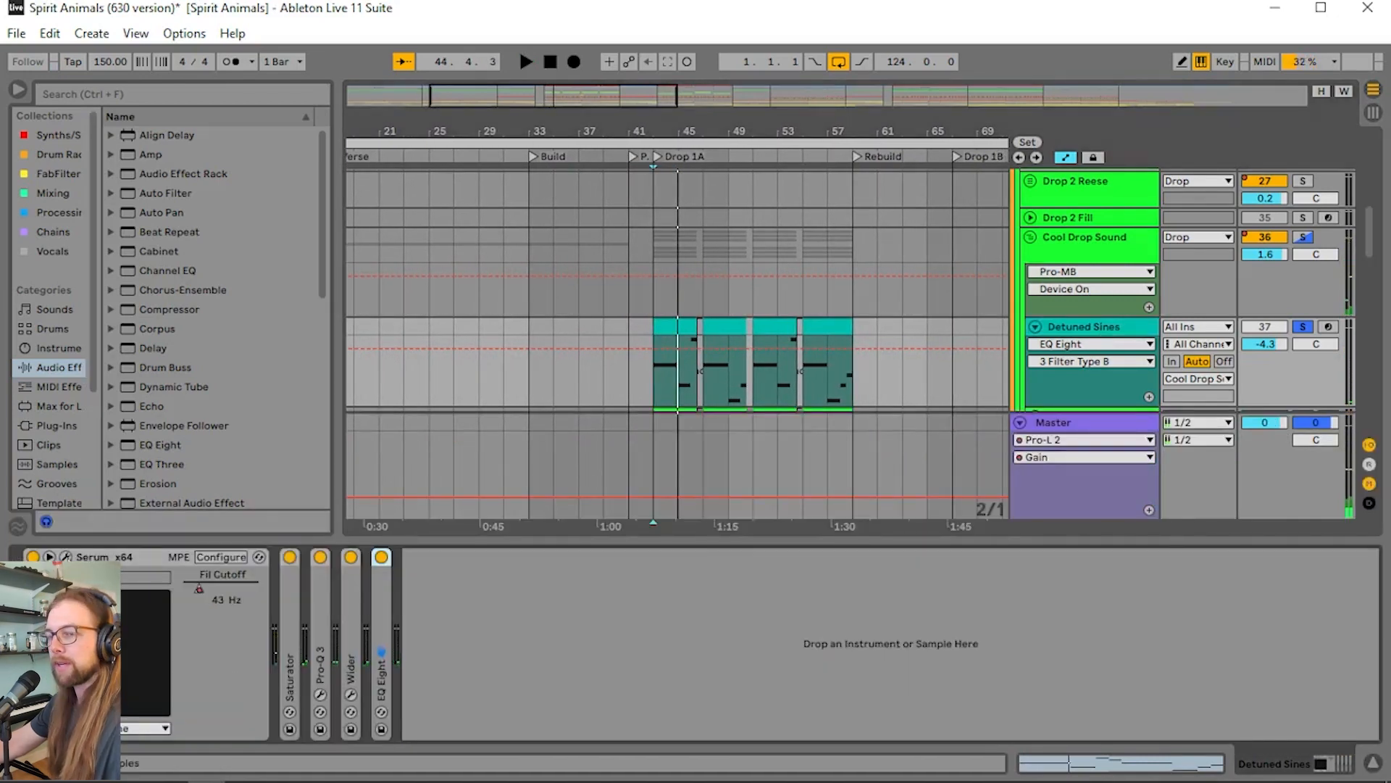
click(66, 557)
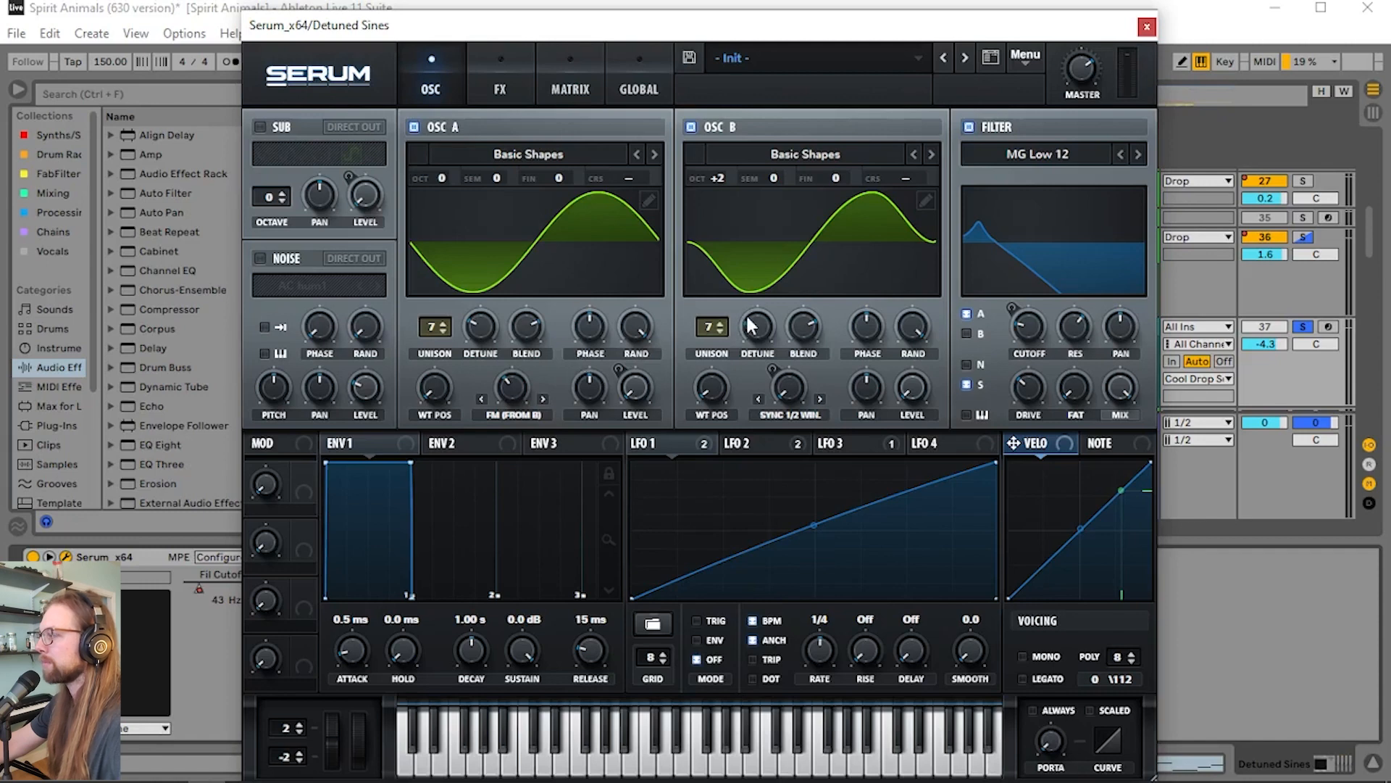
key(space)
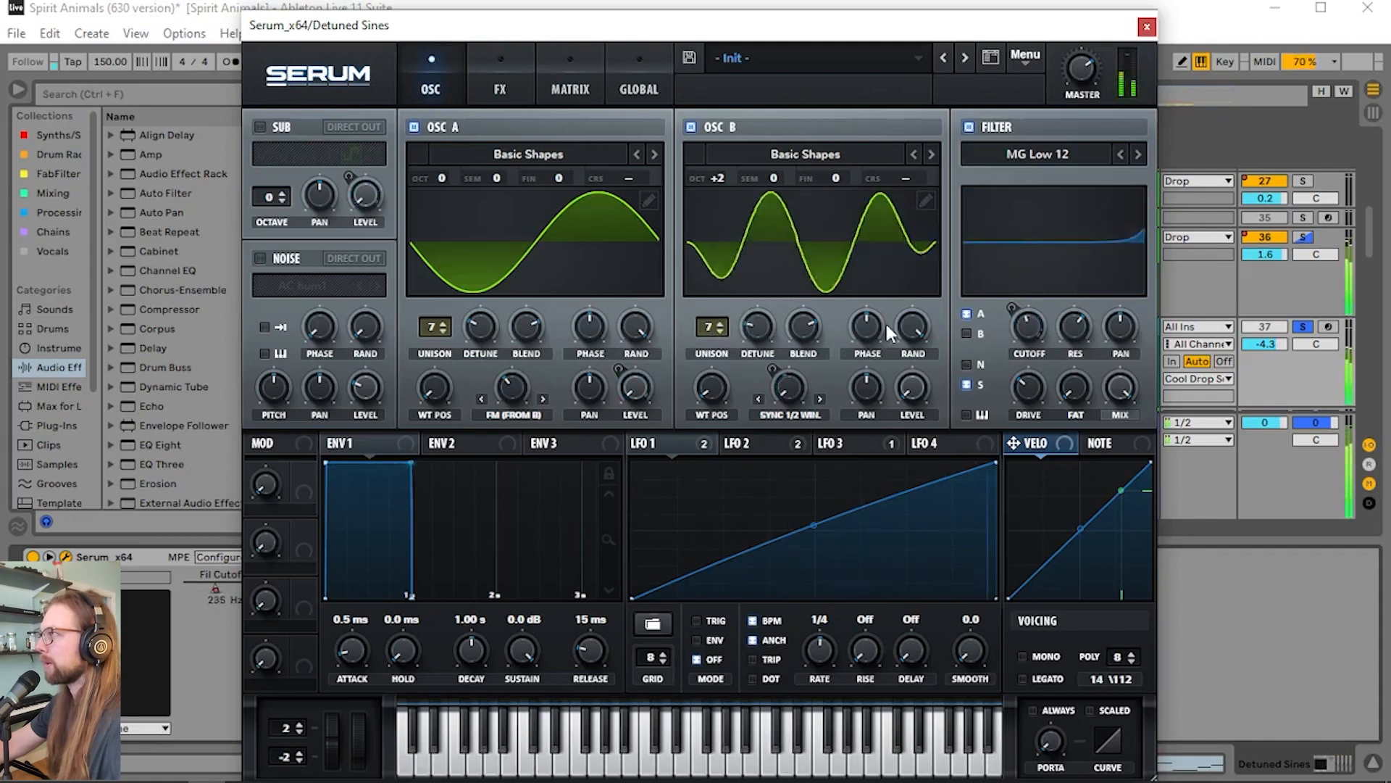
click(1146, 27)
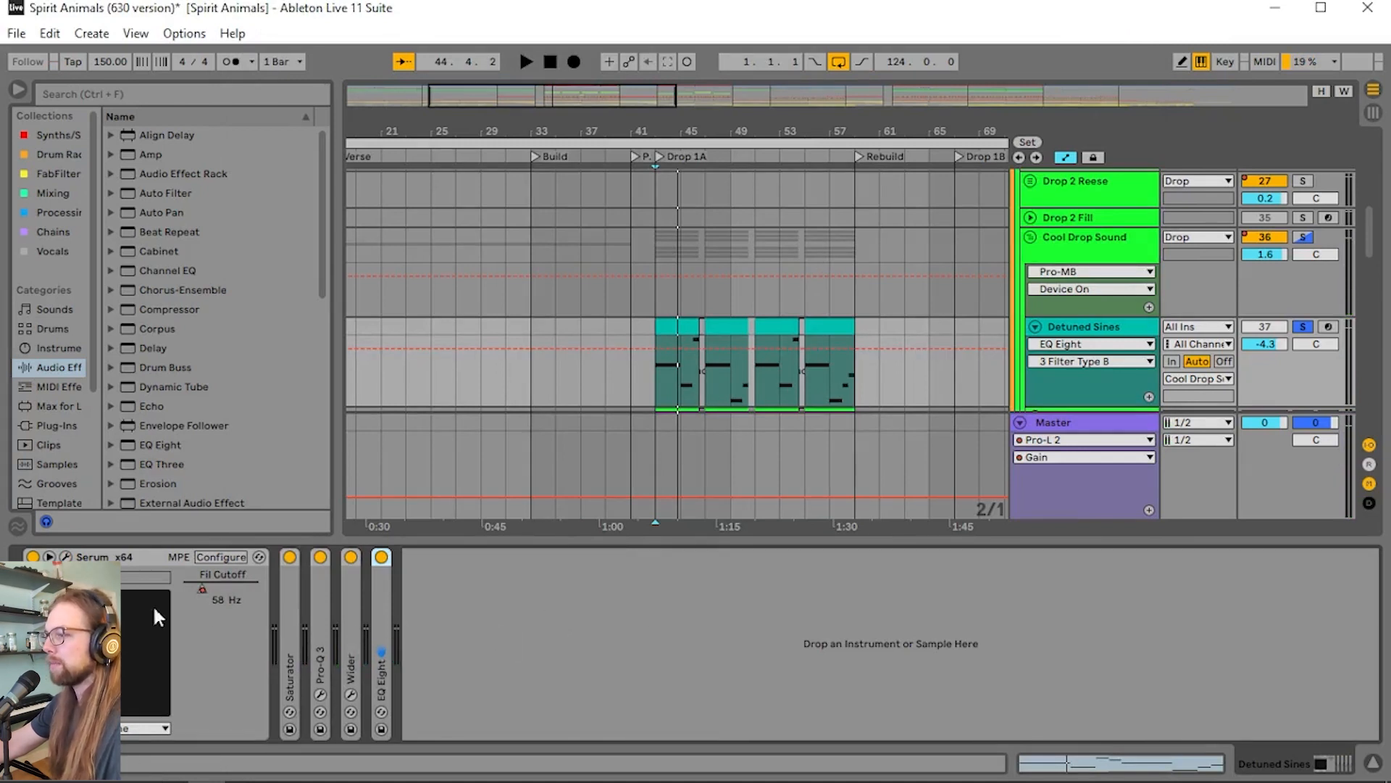
Check the Wider plugin's stereo width setting on Detuned Sines, then close and collapse it
double_click(351, 621)
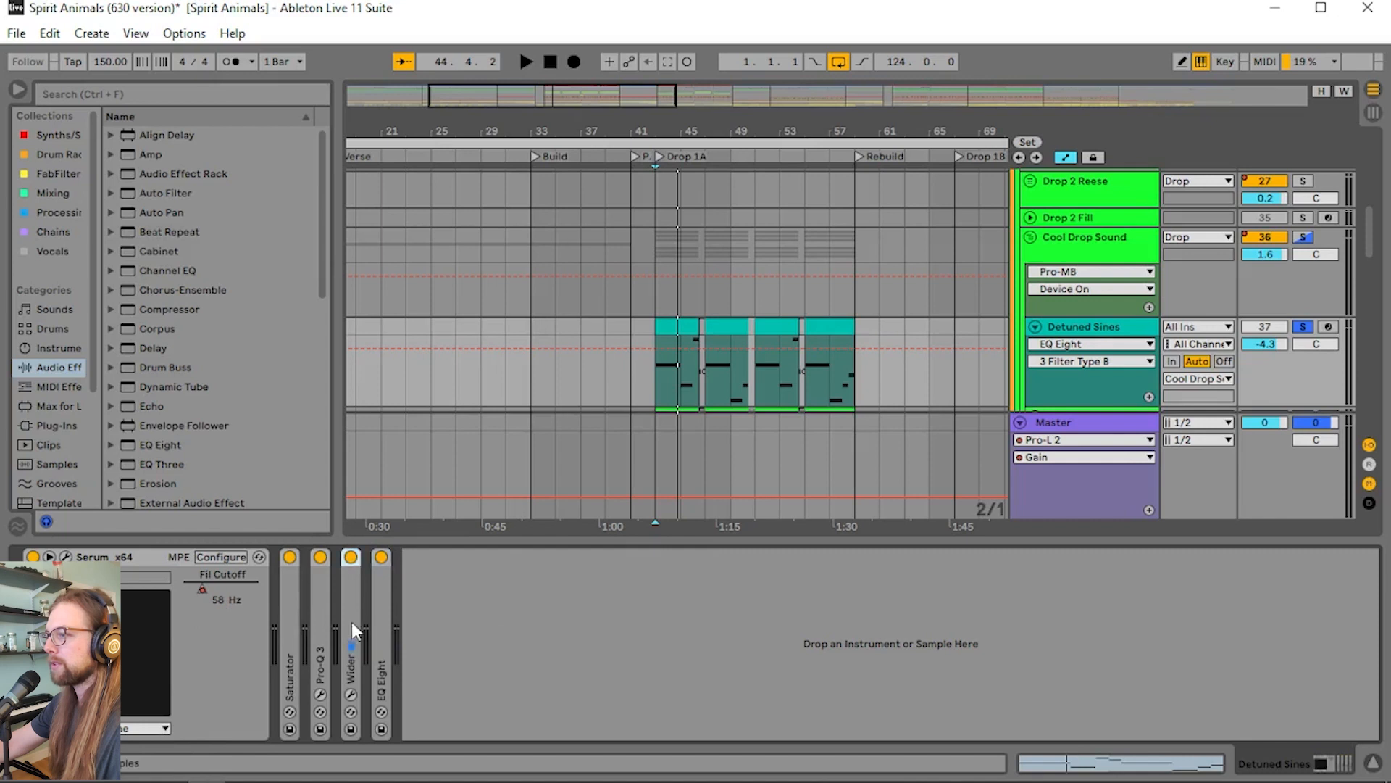
click(384, 558)
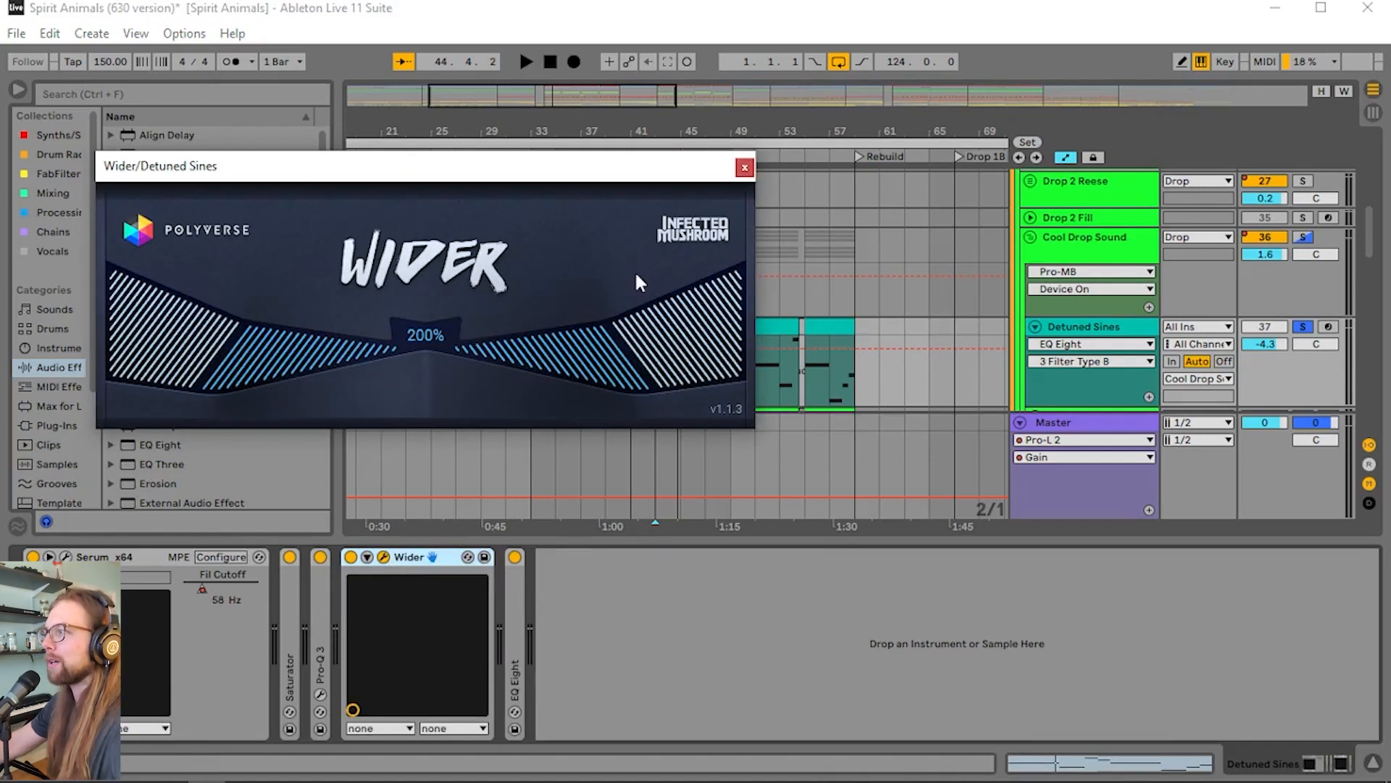
click(744, 167)
double_click(412, 559)
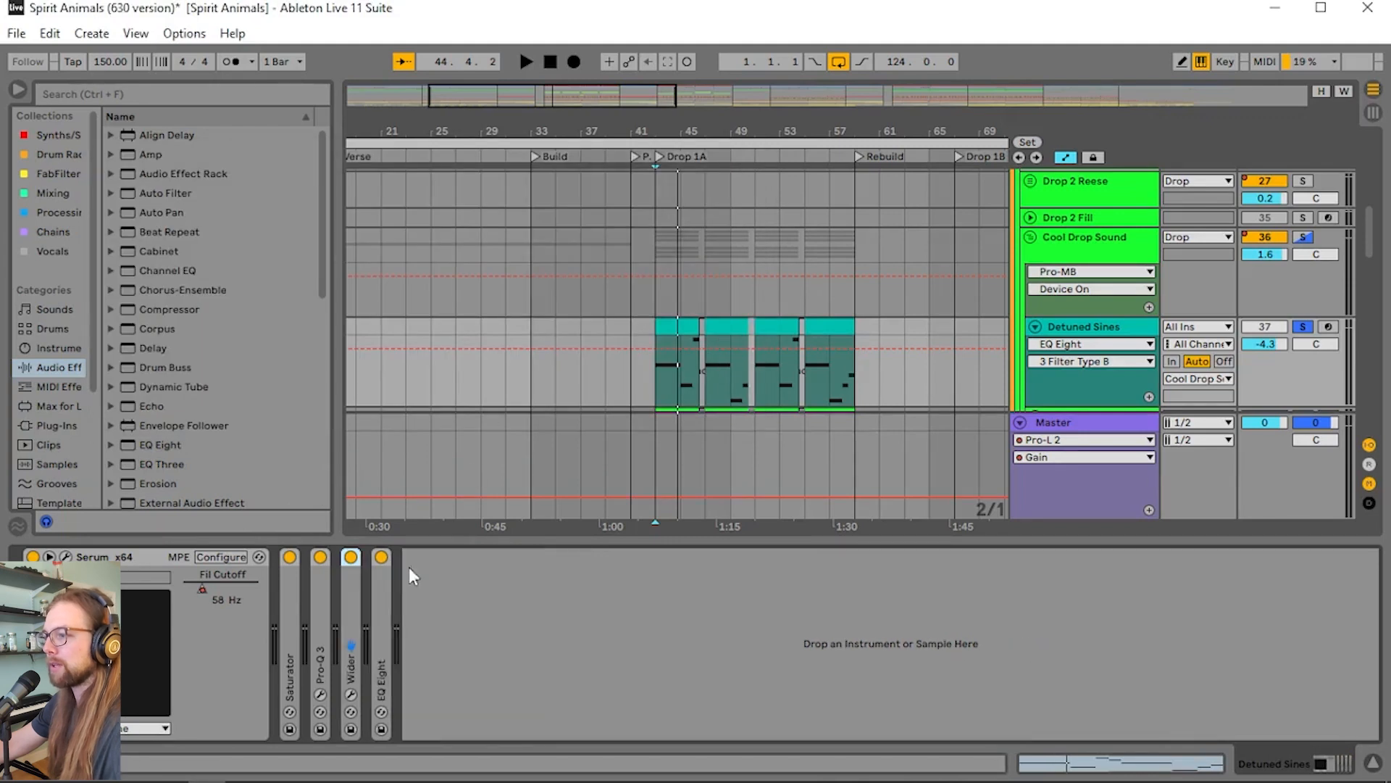
Examine the EQ Eight curve and band 3 filter type on Detuned Sines during playback, then collapse the device
double_click(385, 599)
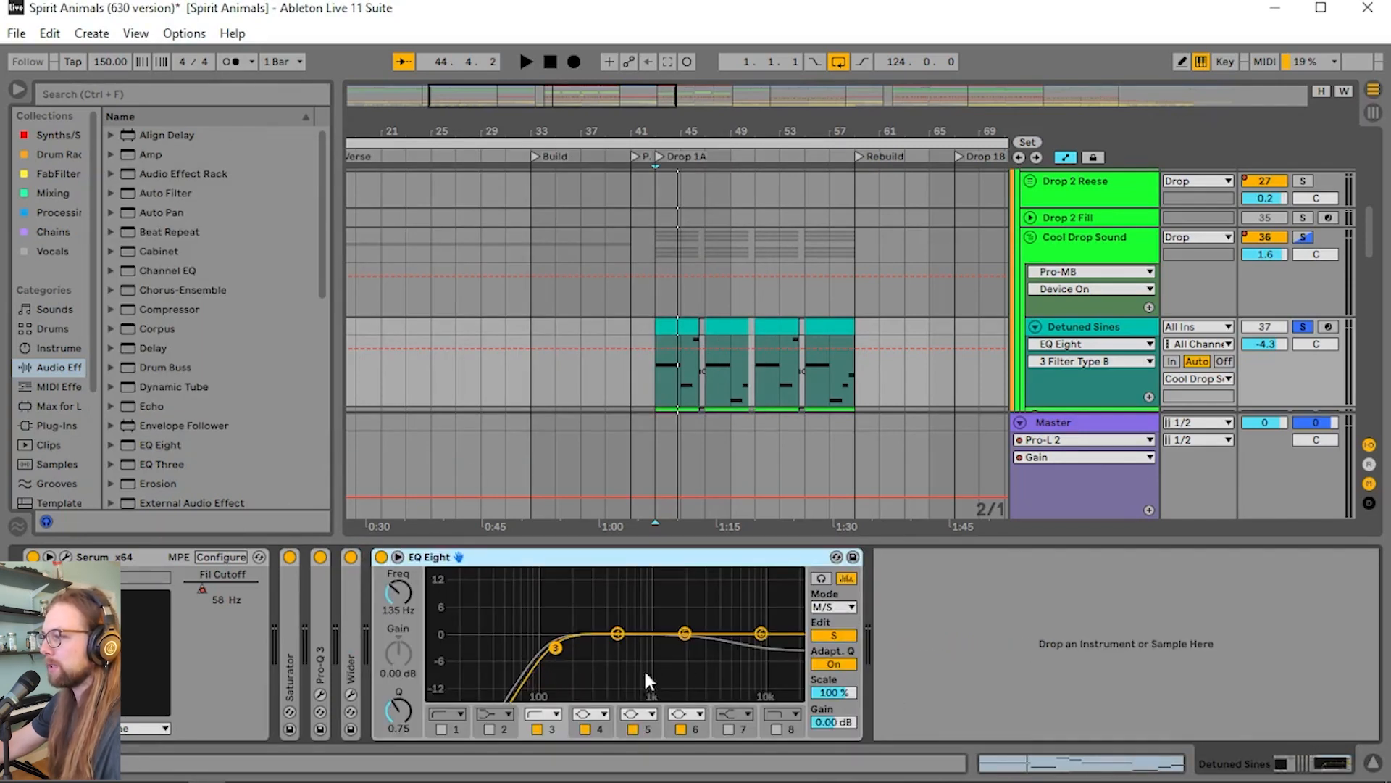
key(space)
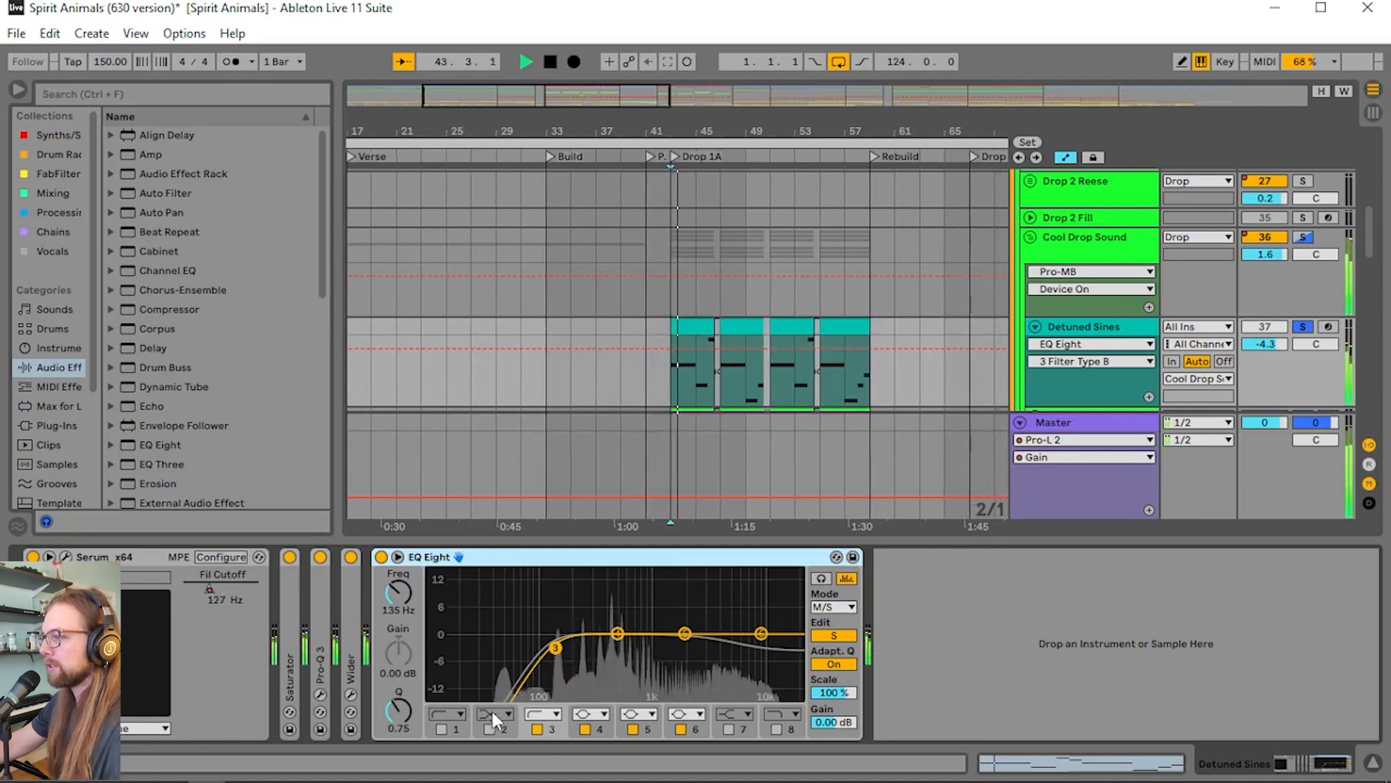
click(543, 714)
click(540, 623)
click(543, 714)
click(545, 630)
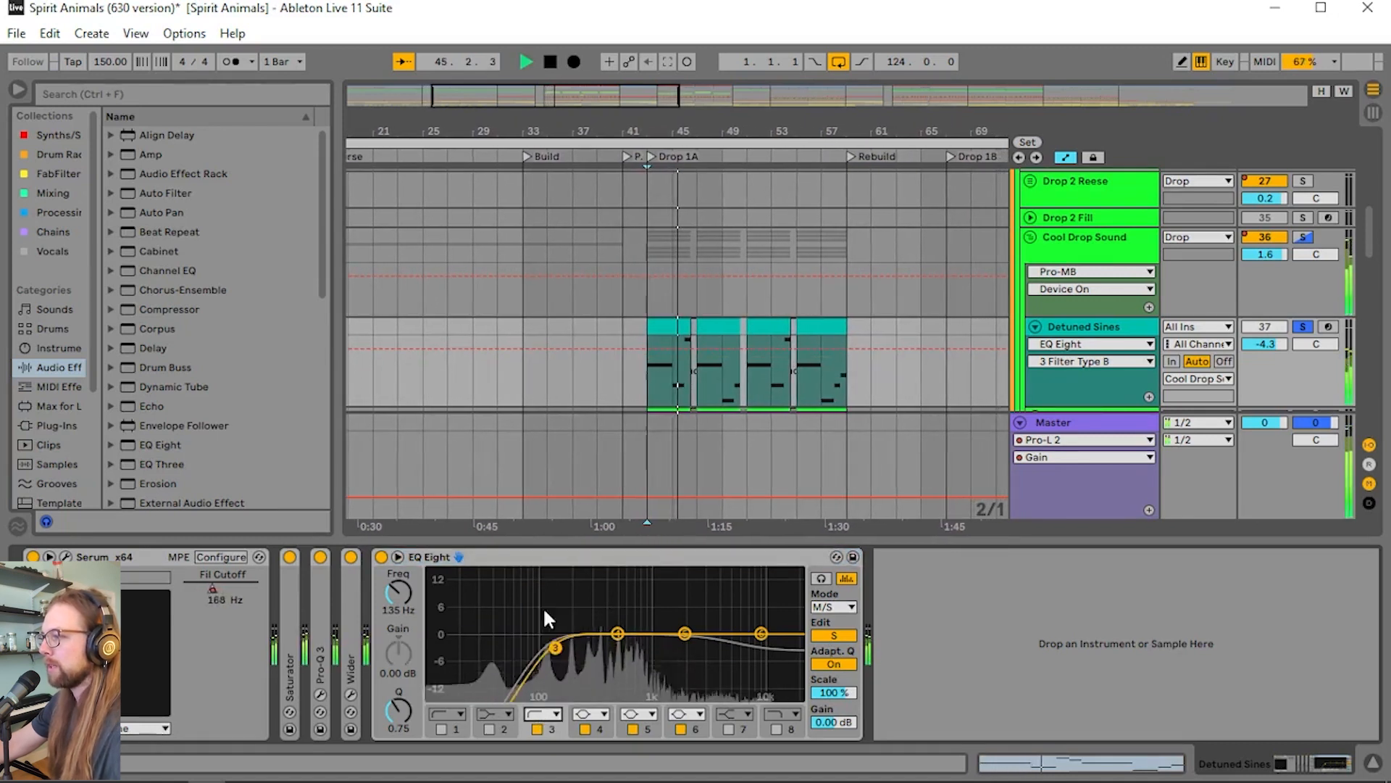
double_click(519, 558)
View the Pro-Q 3 equalizer curve on Detuned Sines and close the plugin window
double_click(311, 635)
click(354, 557)
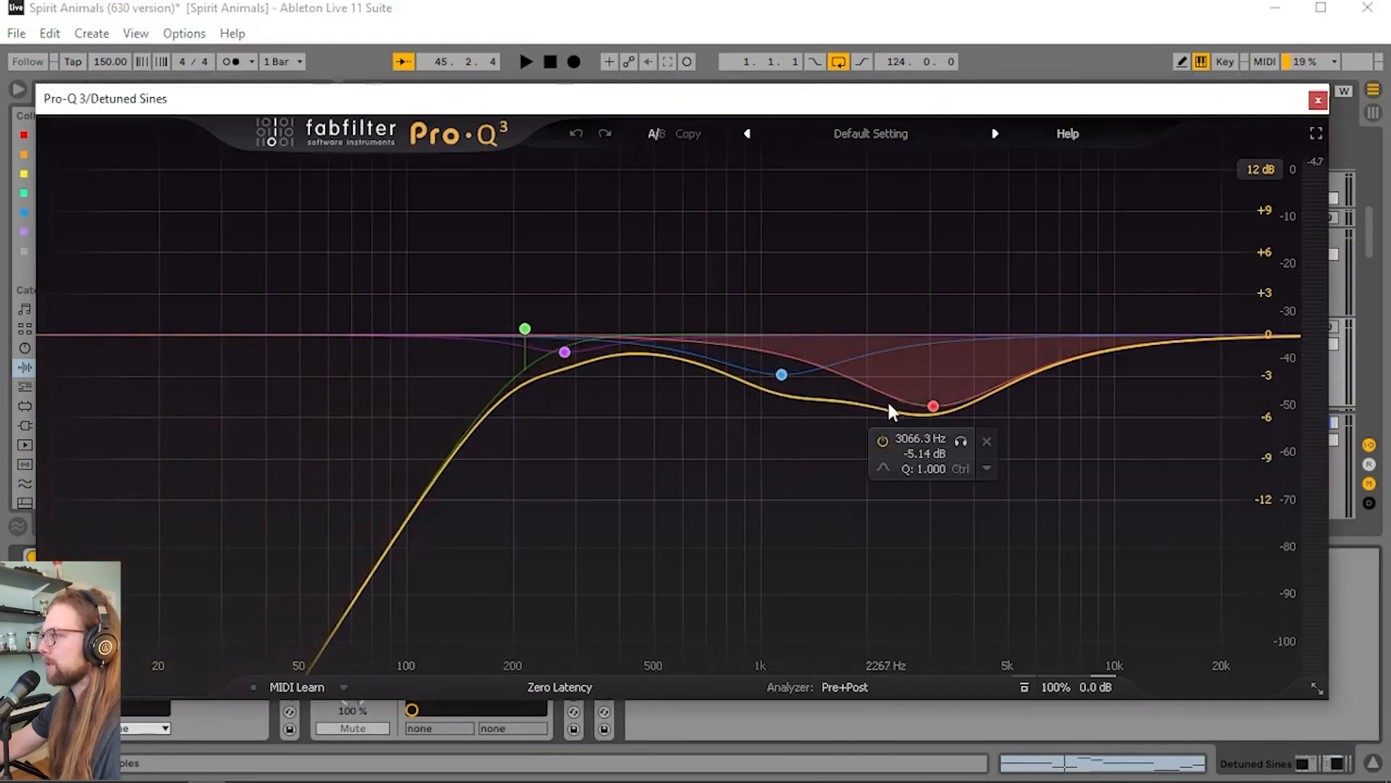
click(1320, 101)
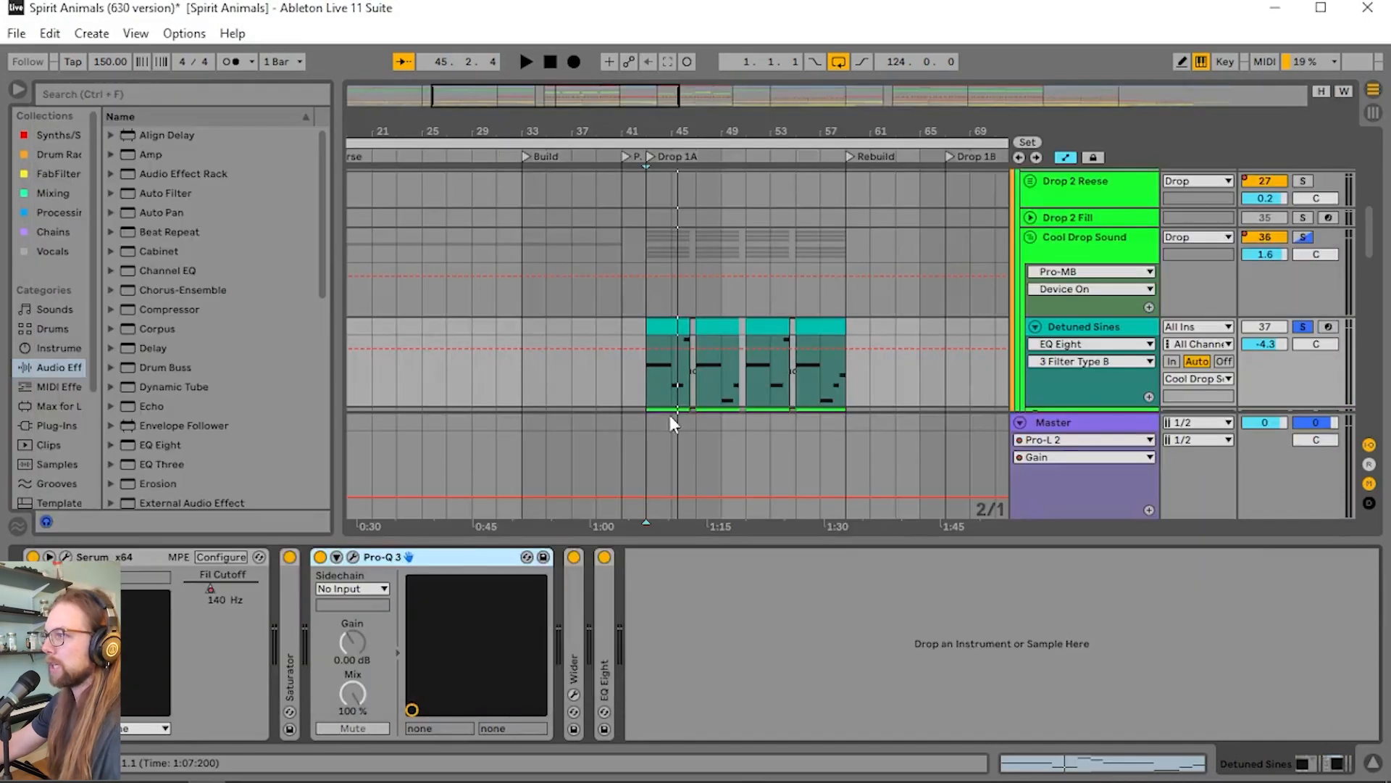
Play Detuned Sines from the start of Drop 1A while watching its spectrum in Pro-Q 3
click(654, 382)
drag(781, 540, 662, 771)
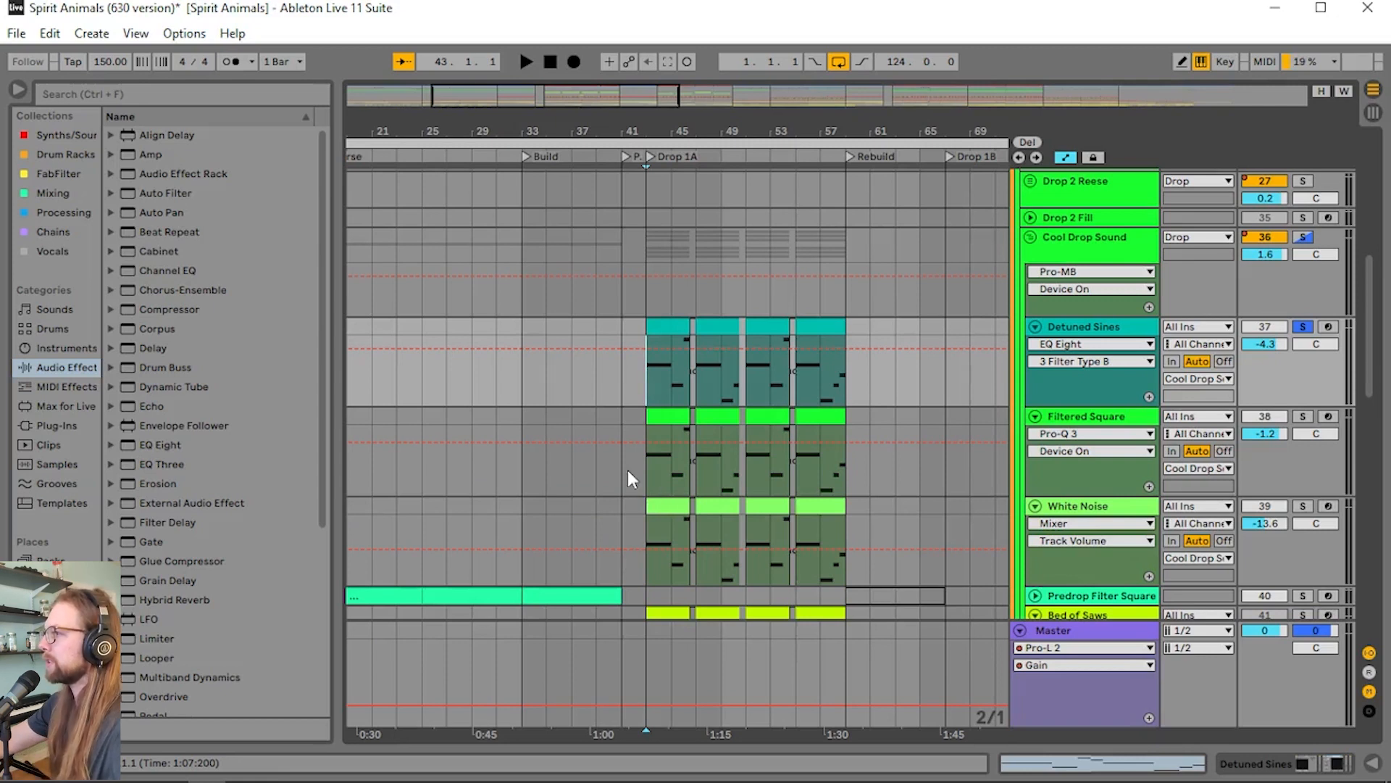
mouse_move(609, 93)
mouse_down()
mouse_move(609, 109)
mouse_move(628, 110)
mouse_up()
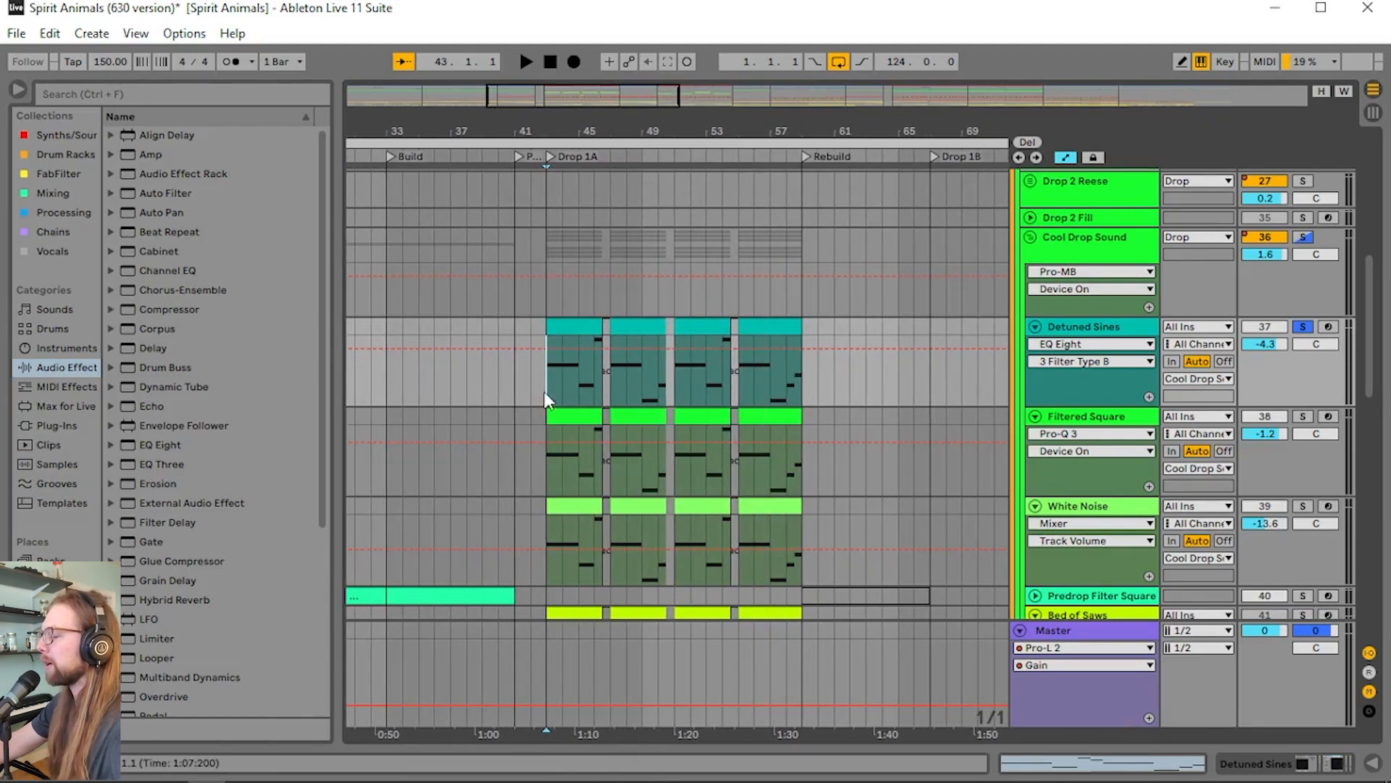
double_click(1123, 338)
click(354, 556)
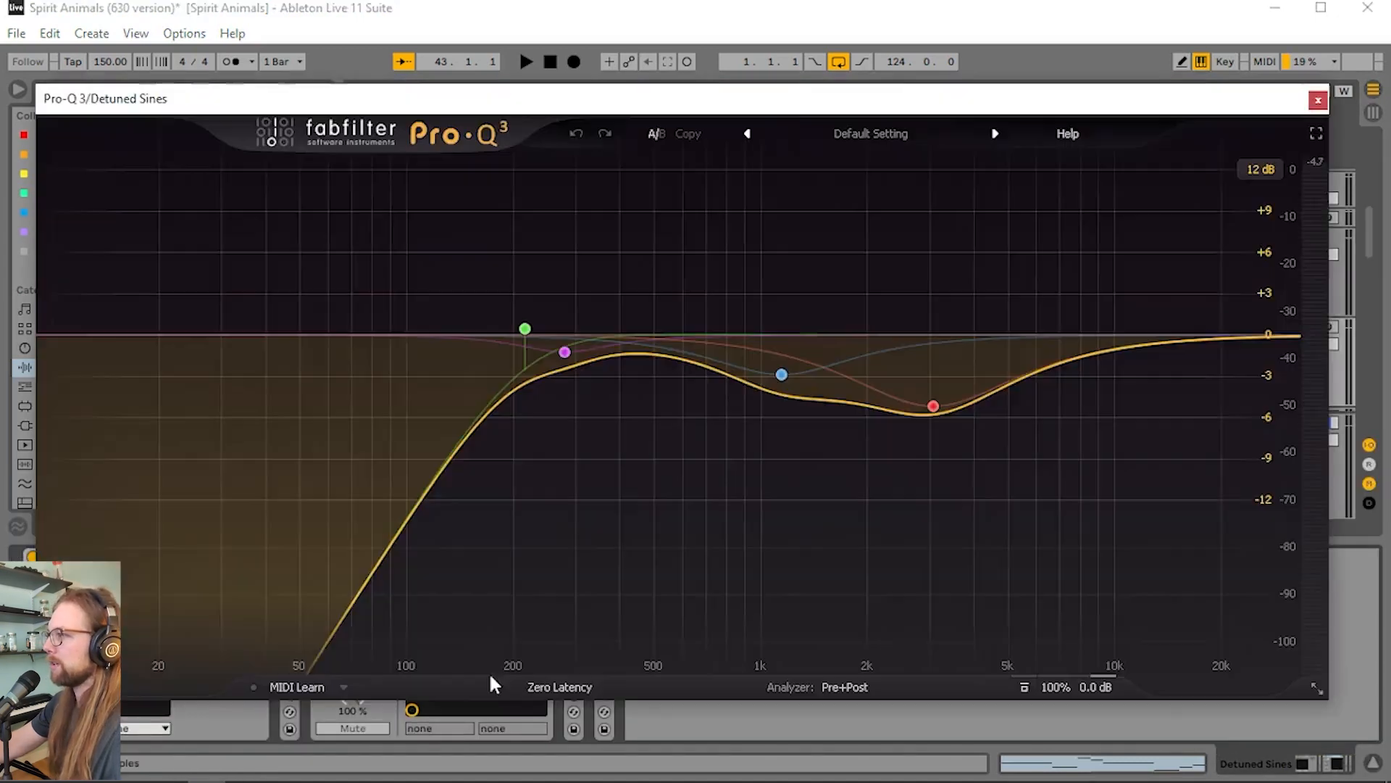
key(space)
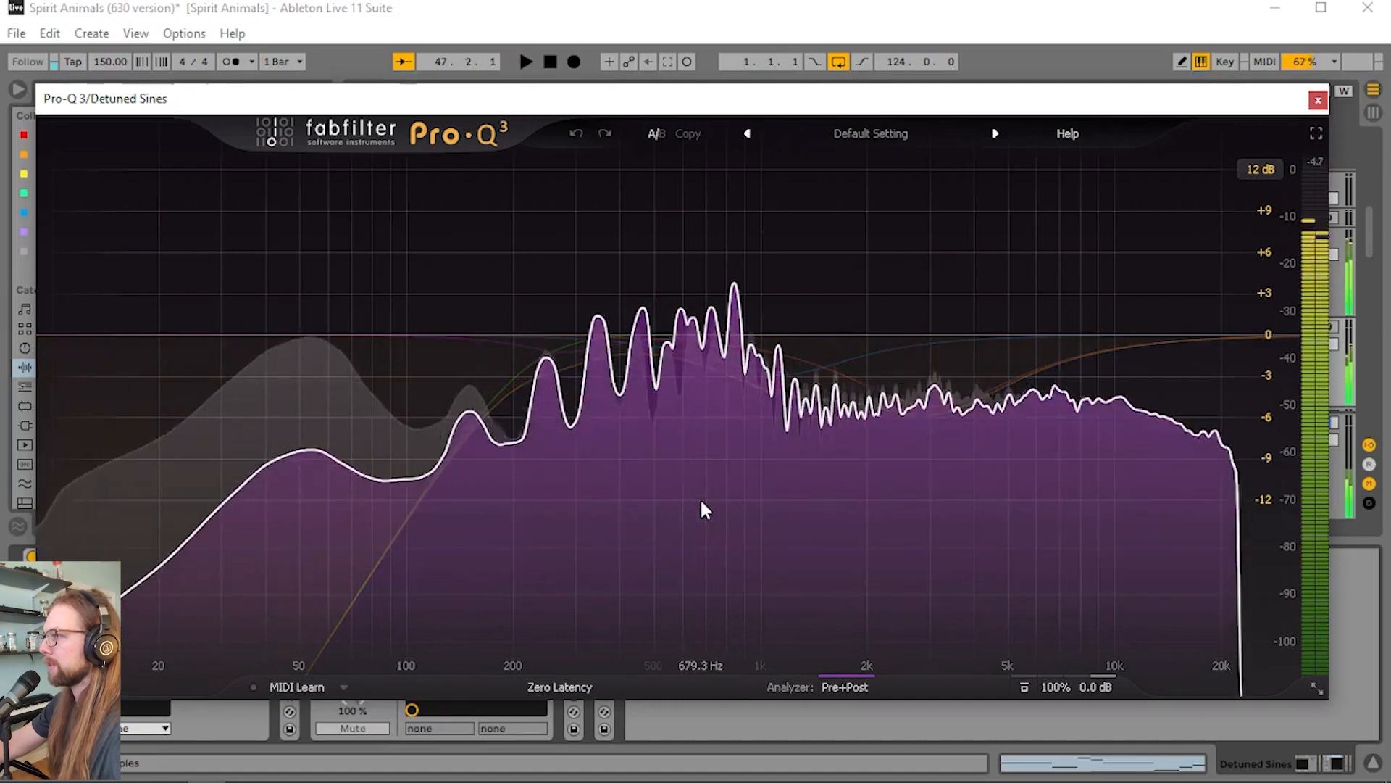
key(space)
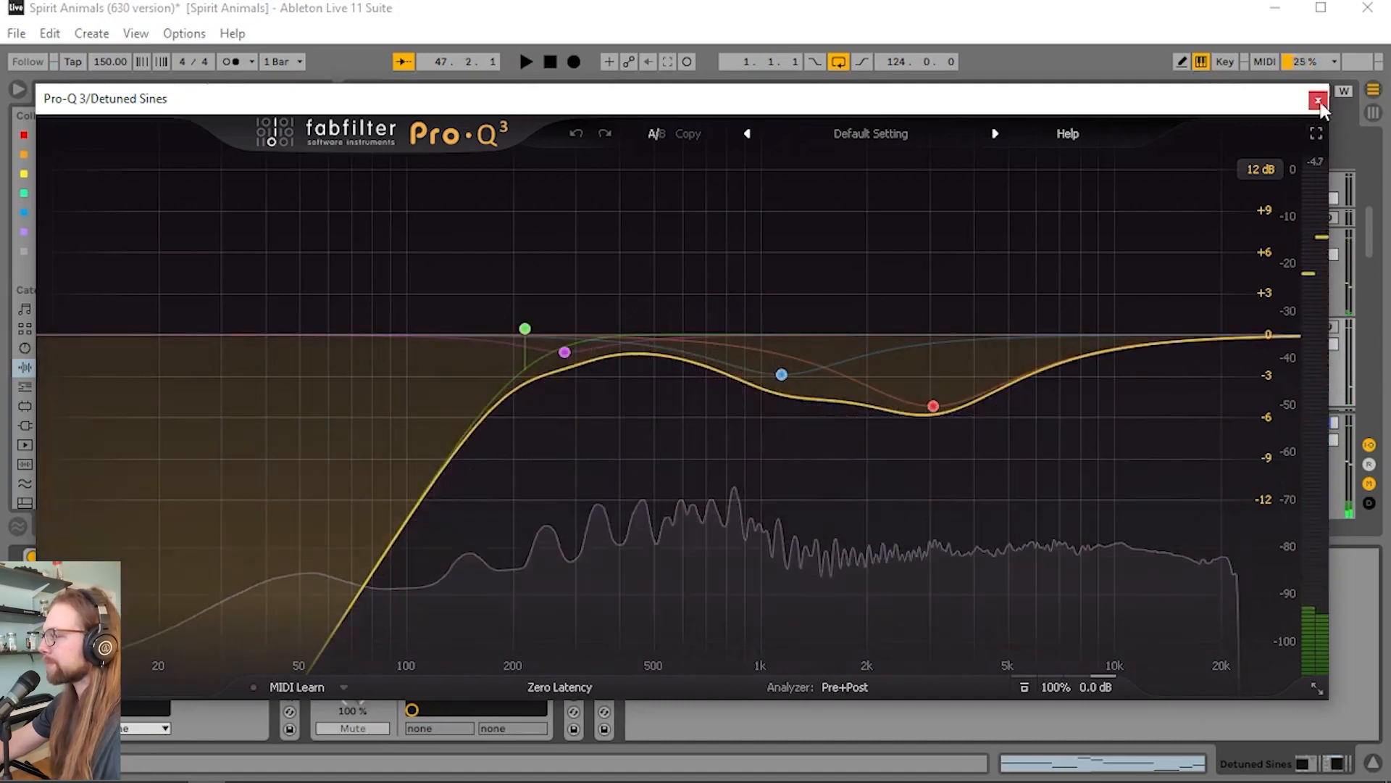
click(1318, 102)
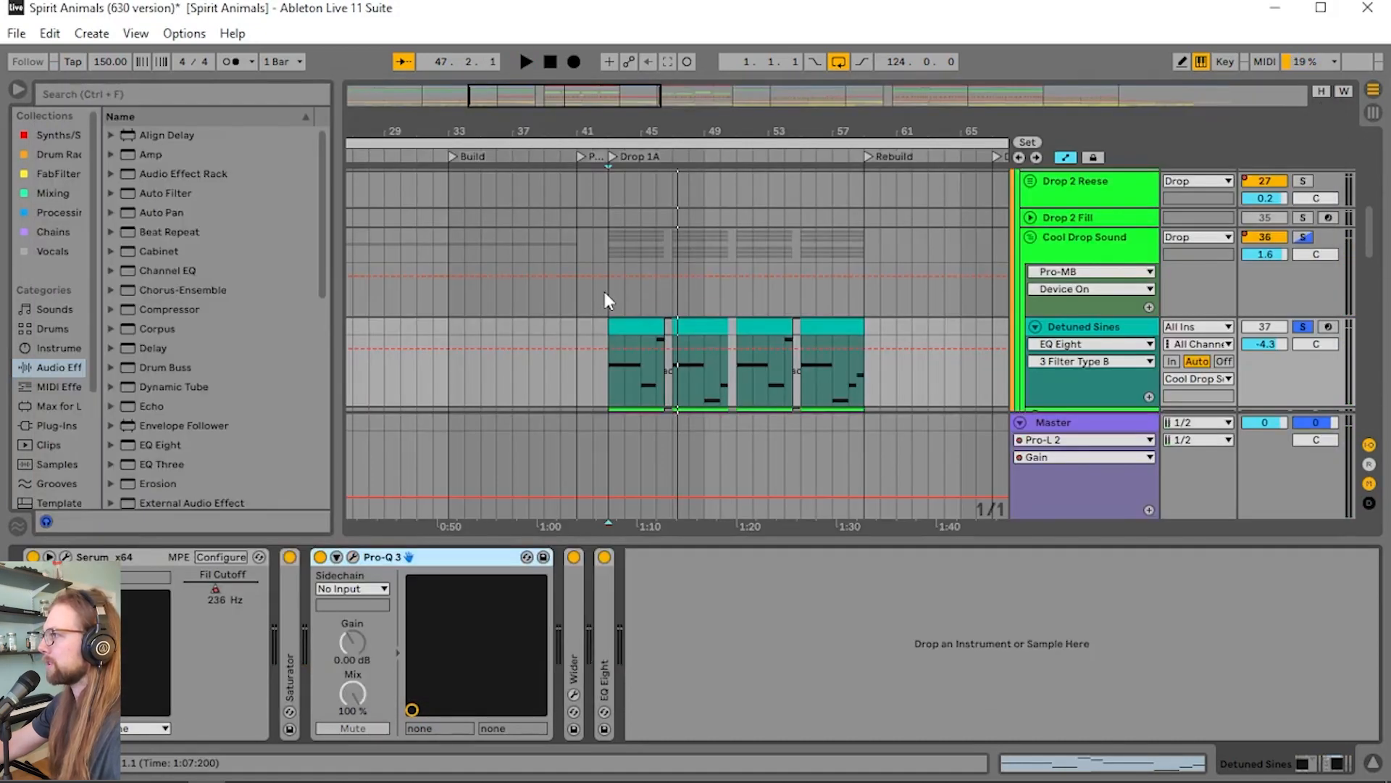
Solo the Filtered Square track and play it from the start of Drop 1A
scroll(614, 293, down, 3)
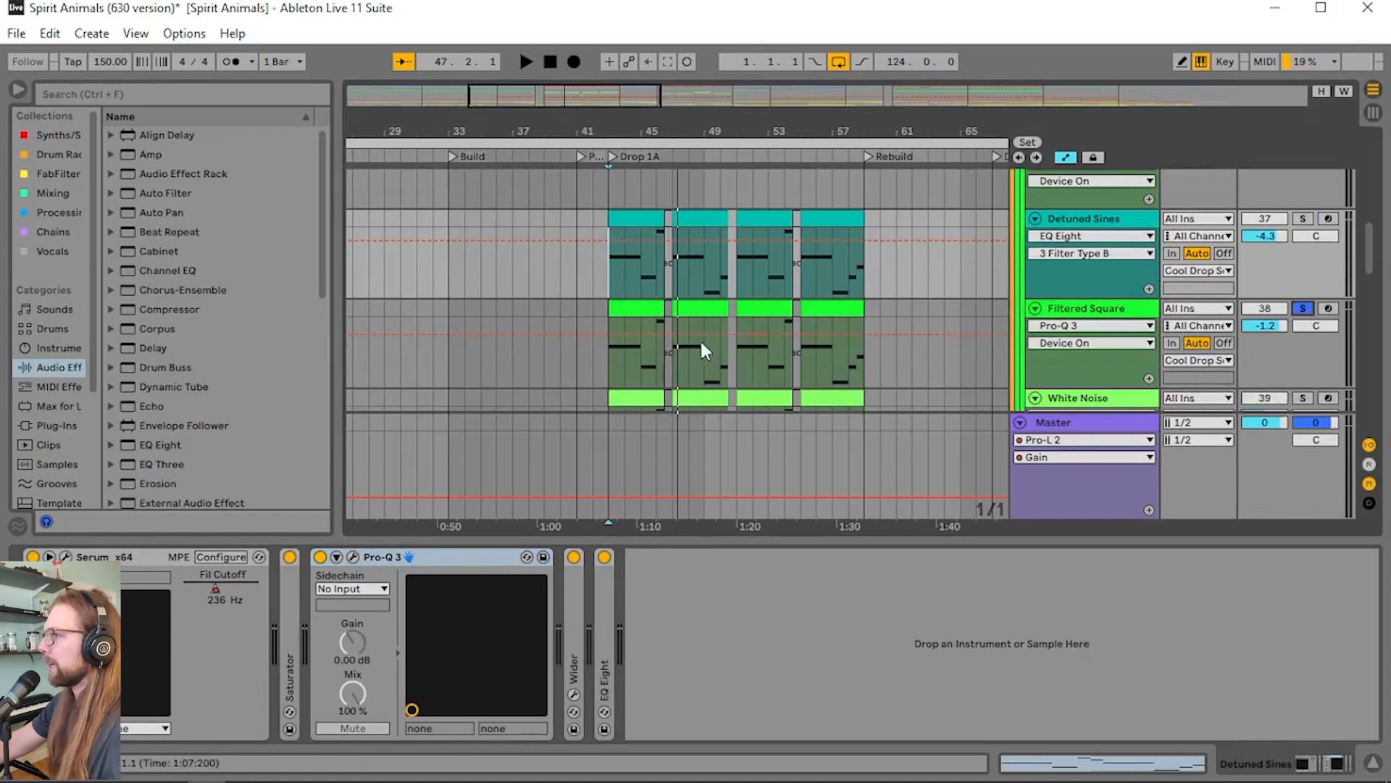
click(606, 362)
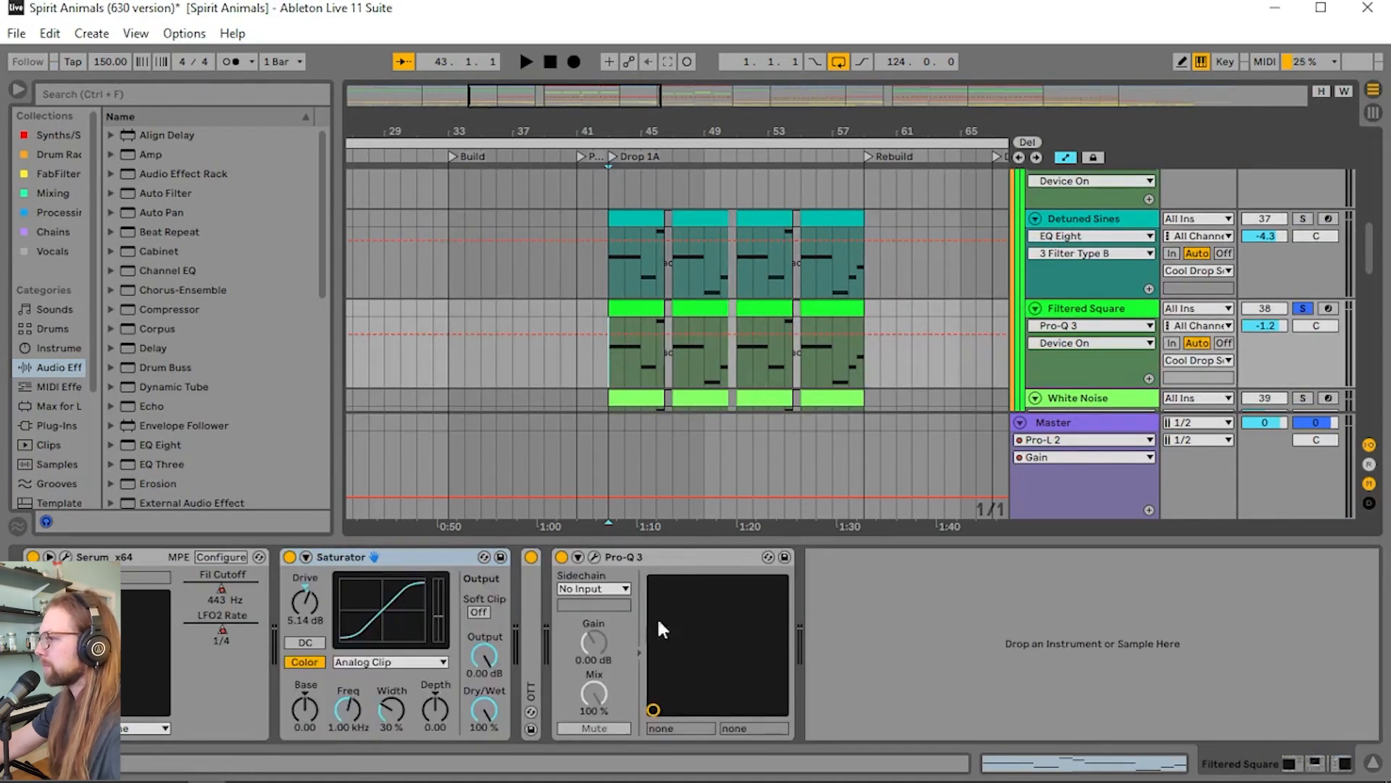
key(space)
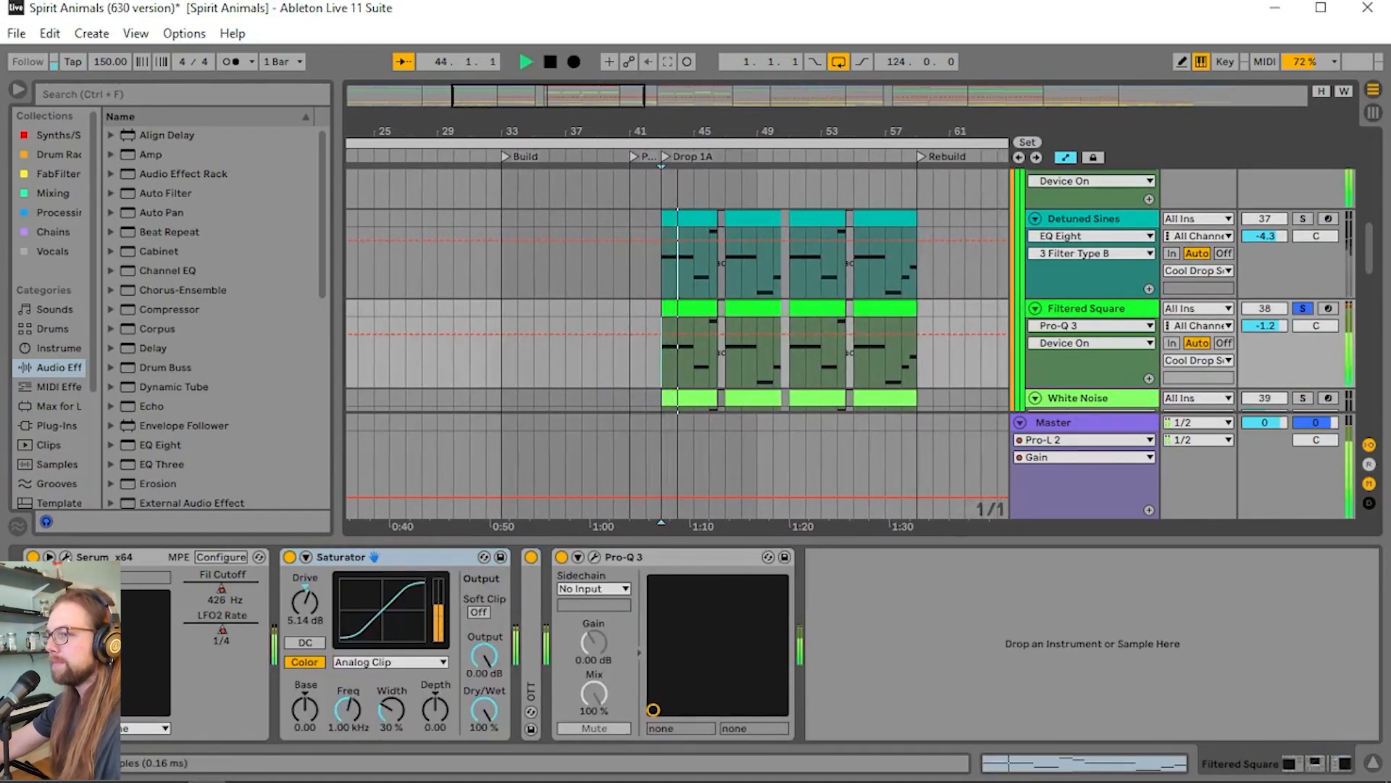
Examine the oscillator, effects and filter settings of Filtered Square's Serum patch, and play the track to watch the filter move
click(66, 557)
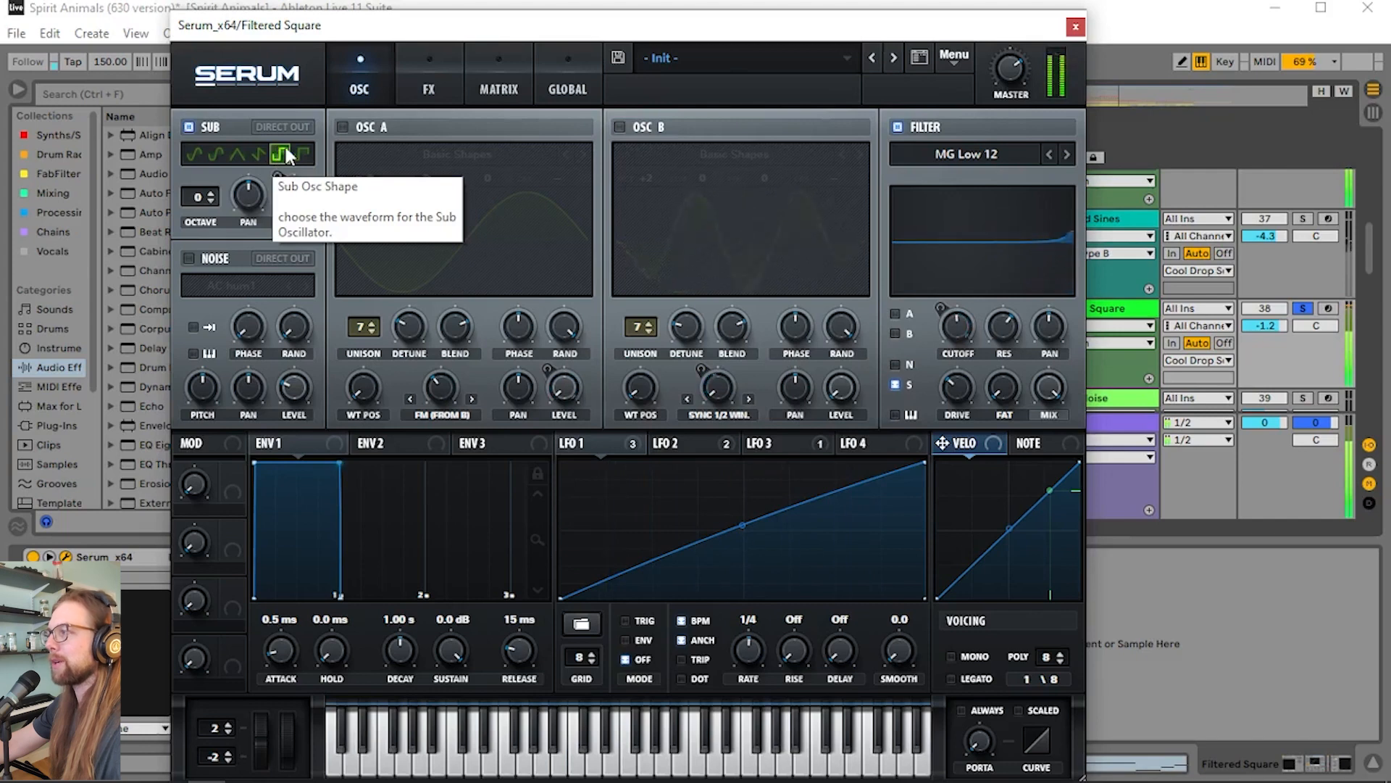
click(427, 72)
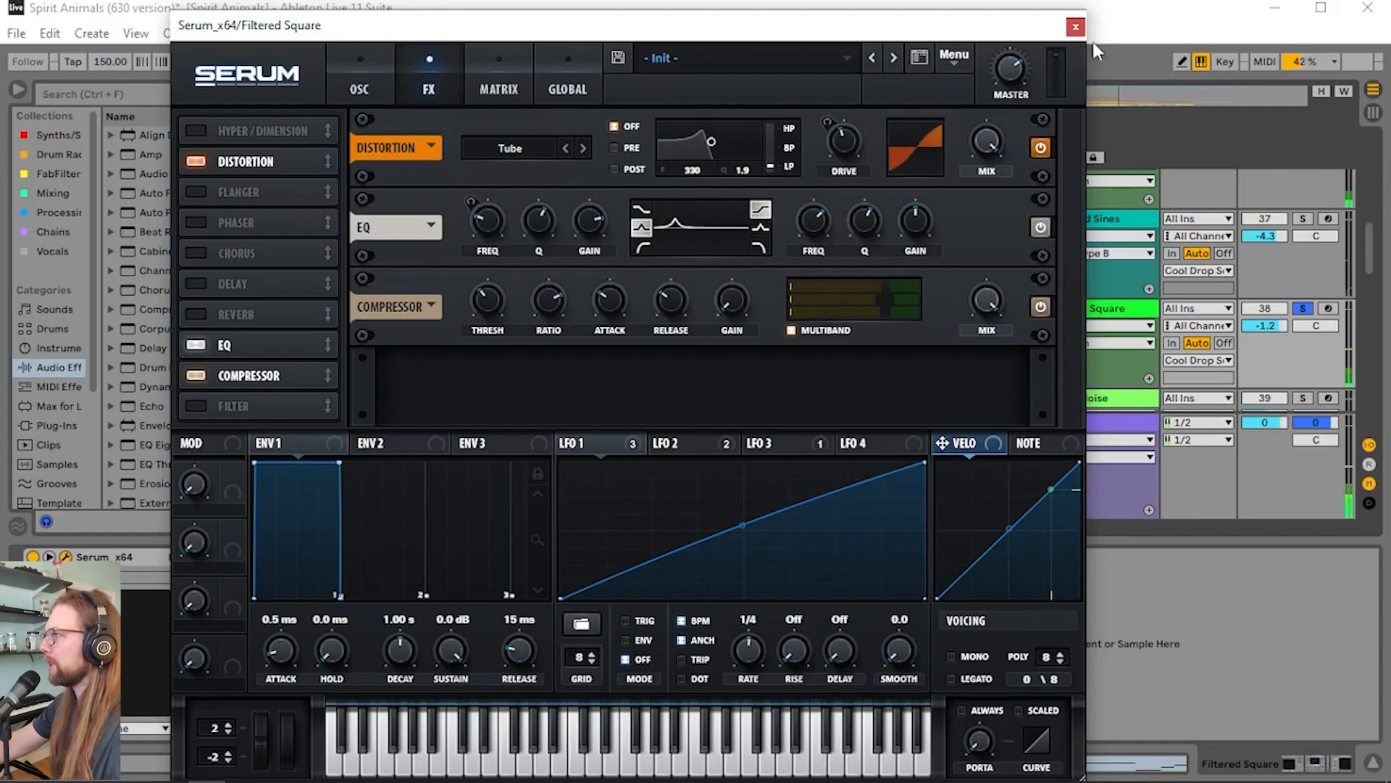
drag(938, 29, 863, 20)
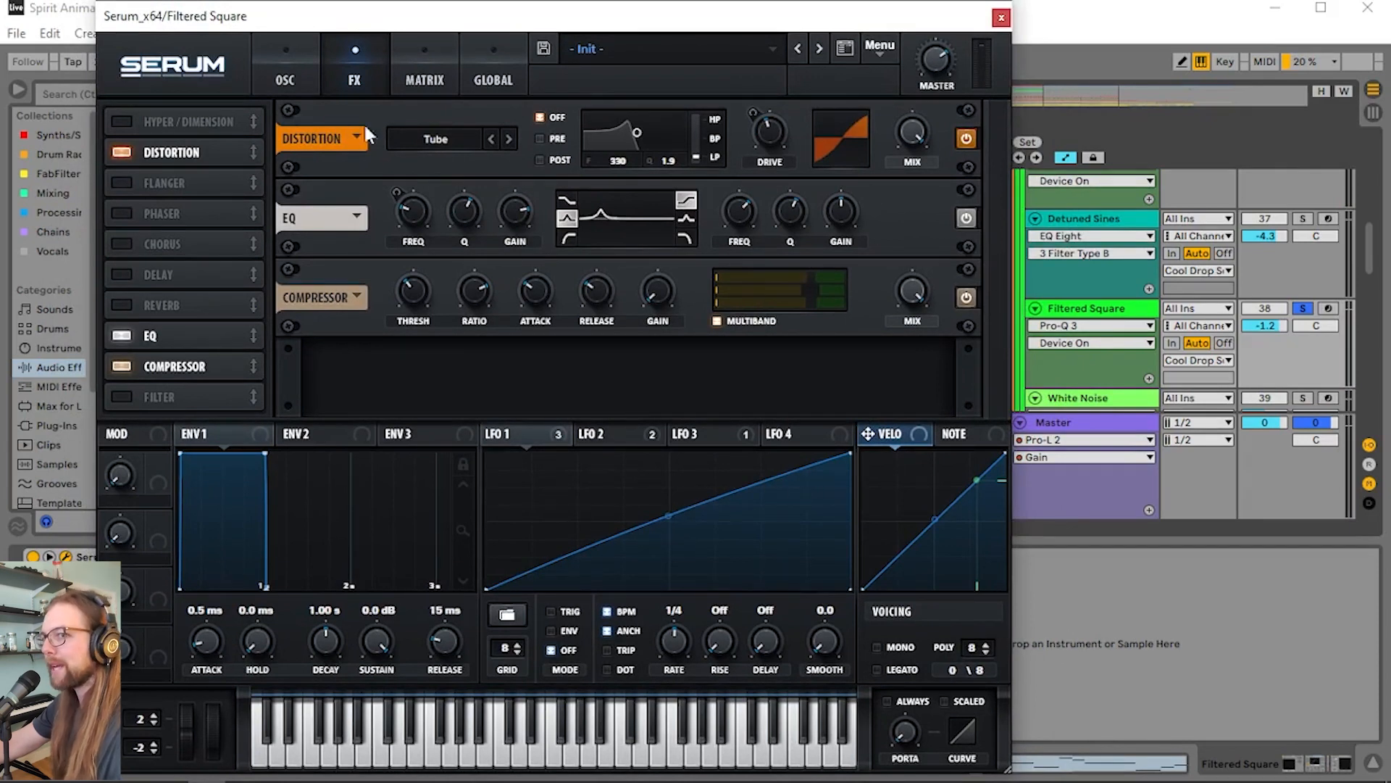
click(286, 74)
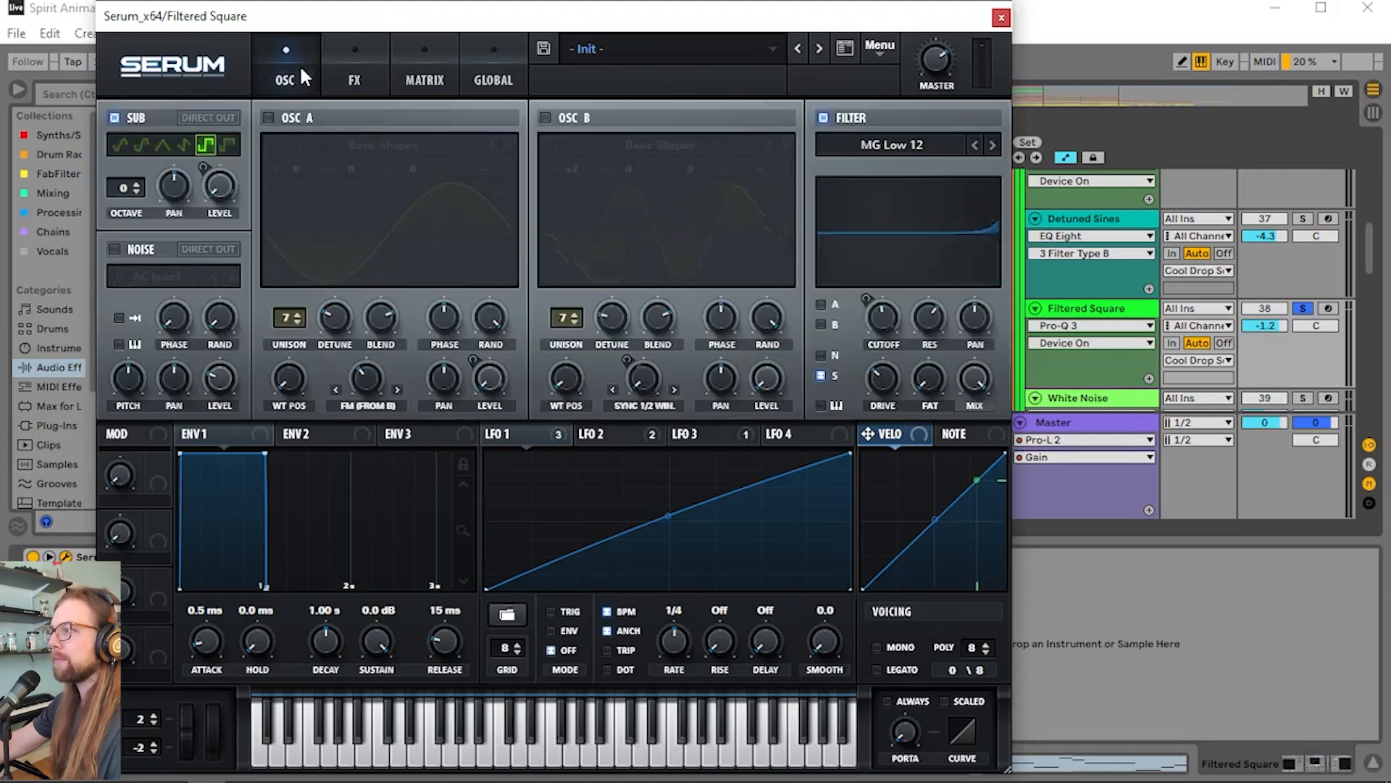
key(space)
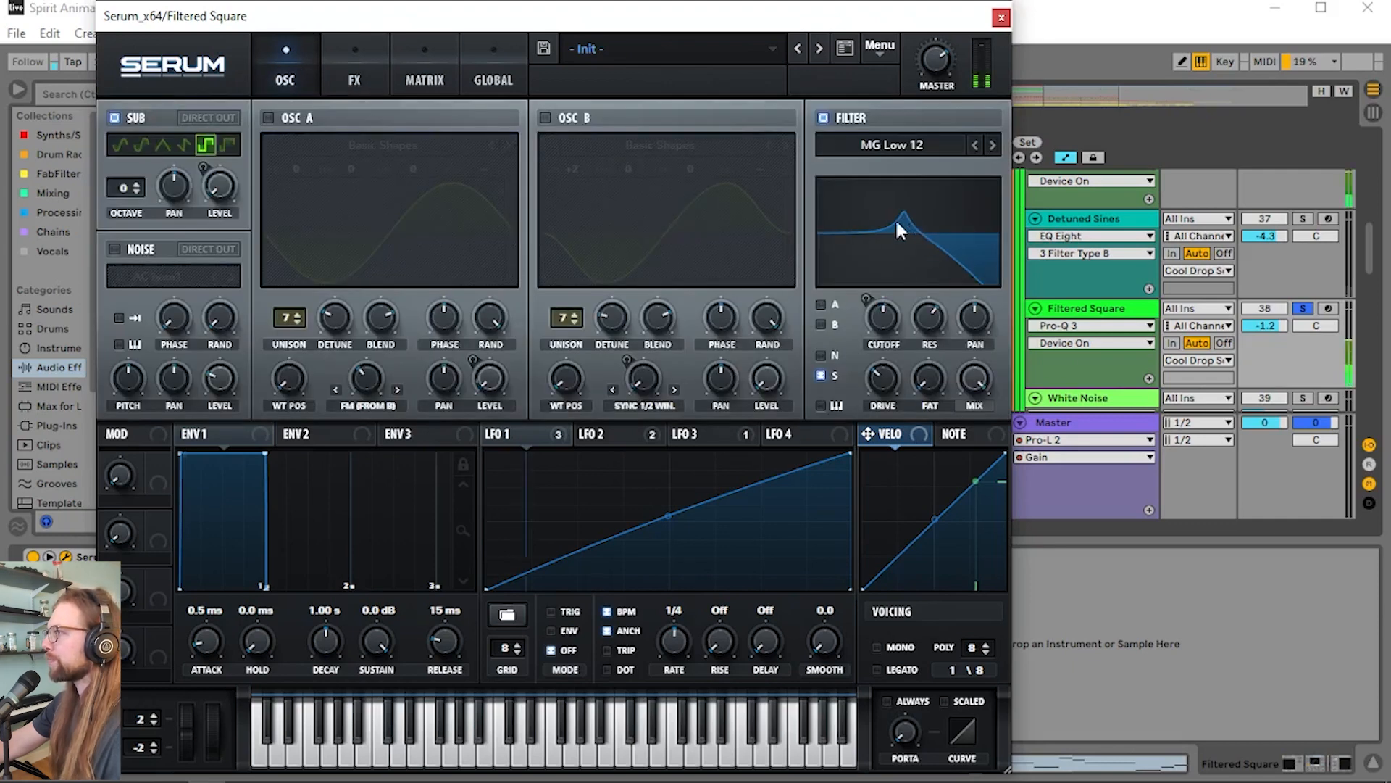
Examine the Pro-Q 3 curve on Filtered Square and play the track to watch its spectrum, closing the plugin windows
click(999, 18)
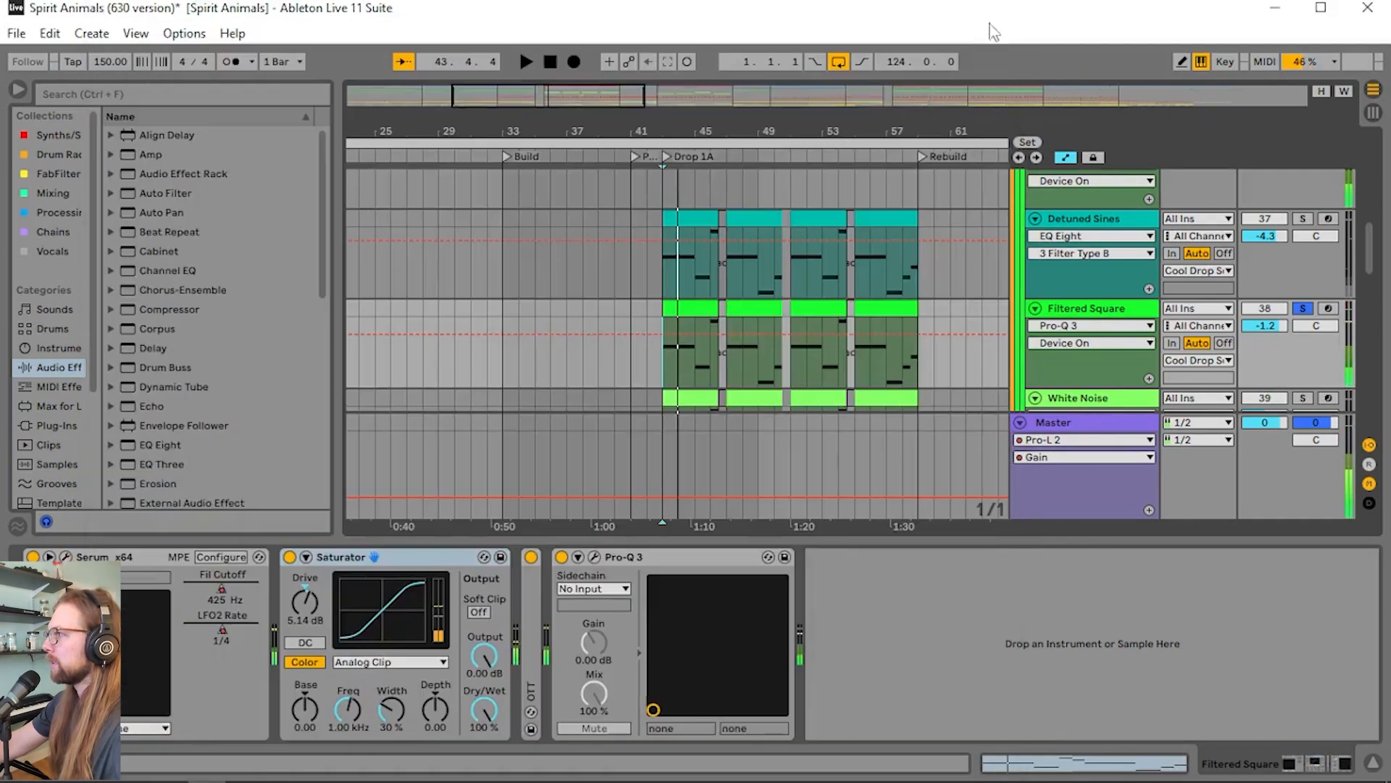
click(595, 557)
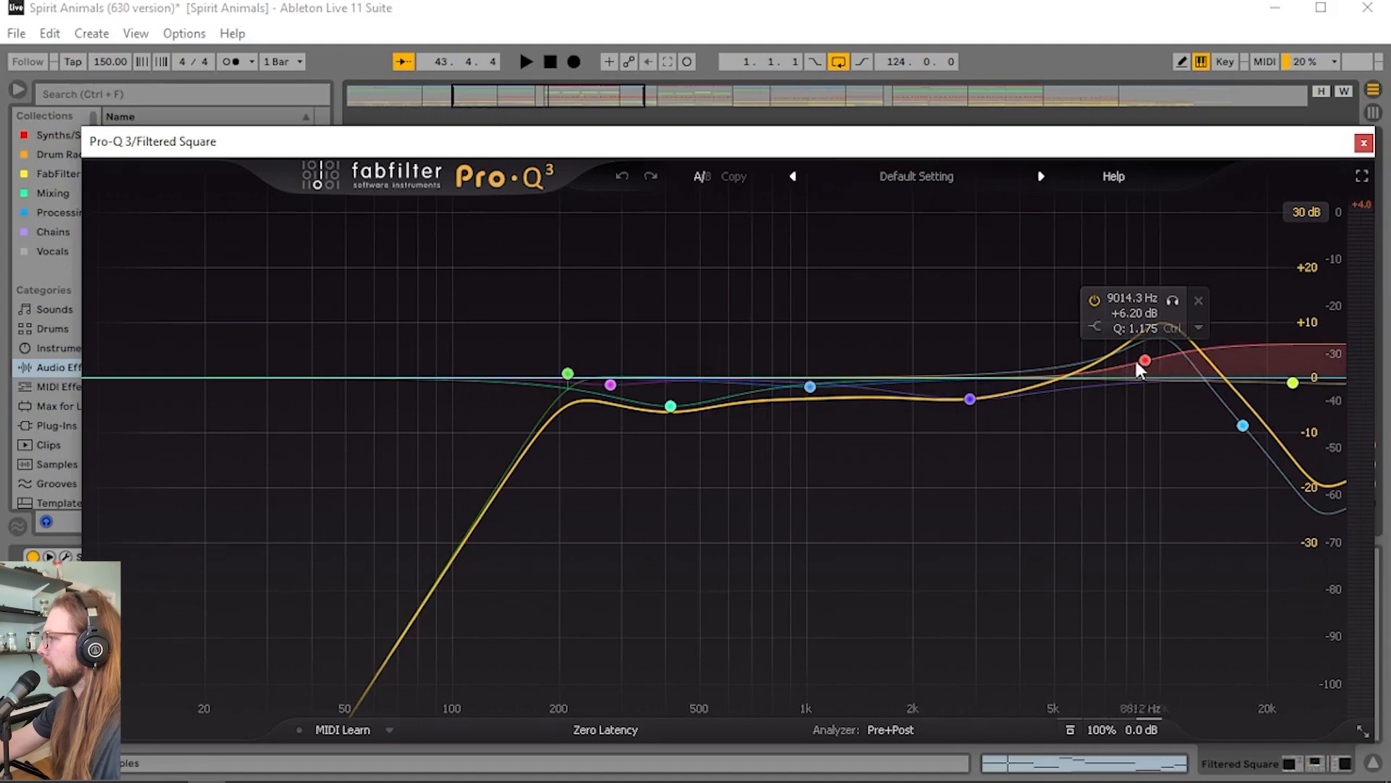
key(space)
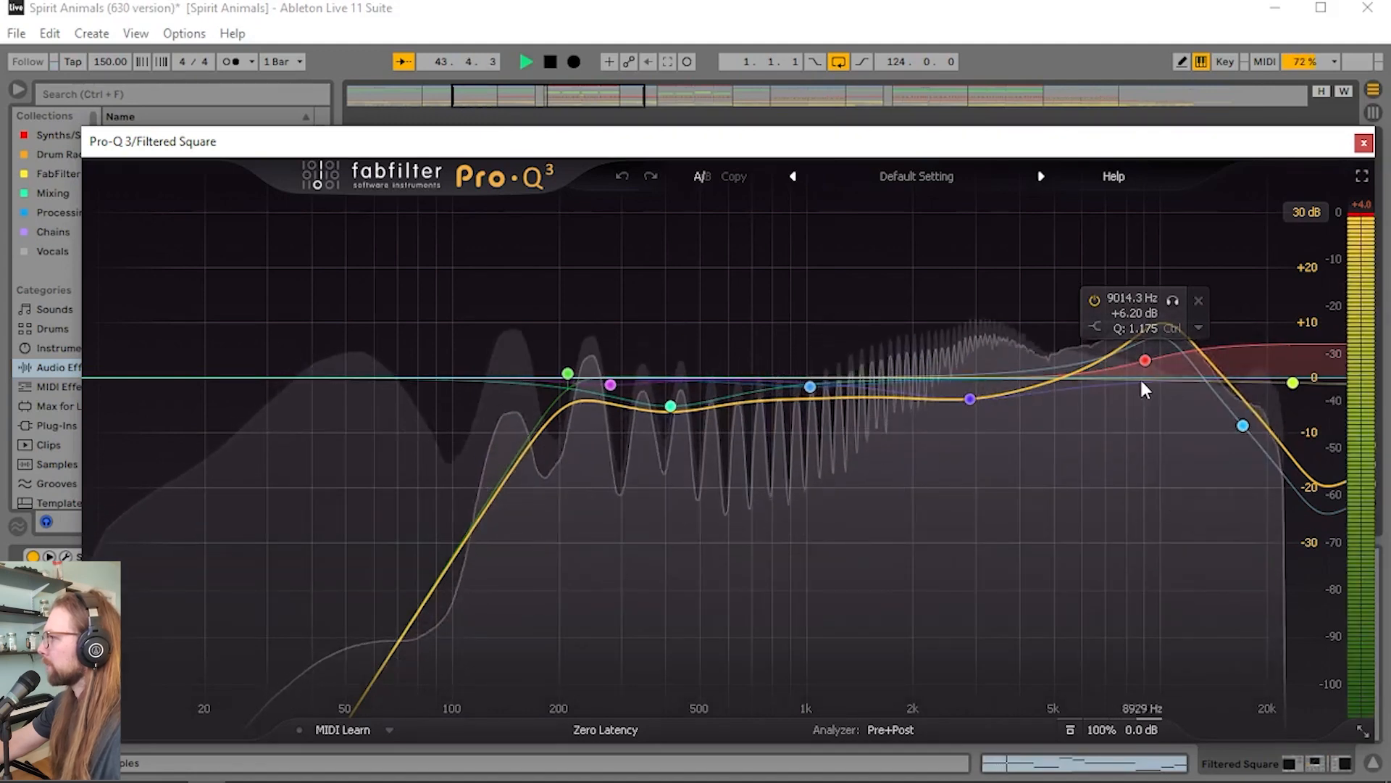
key(space)
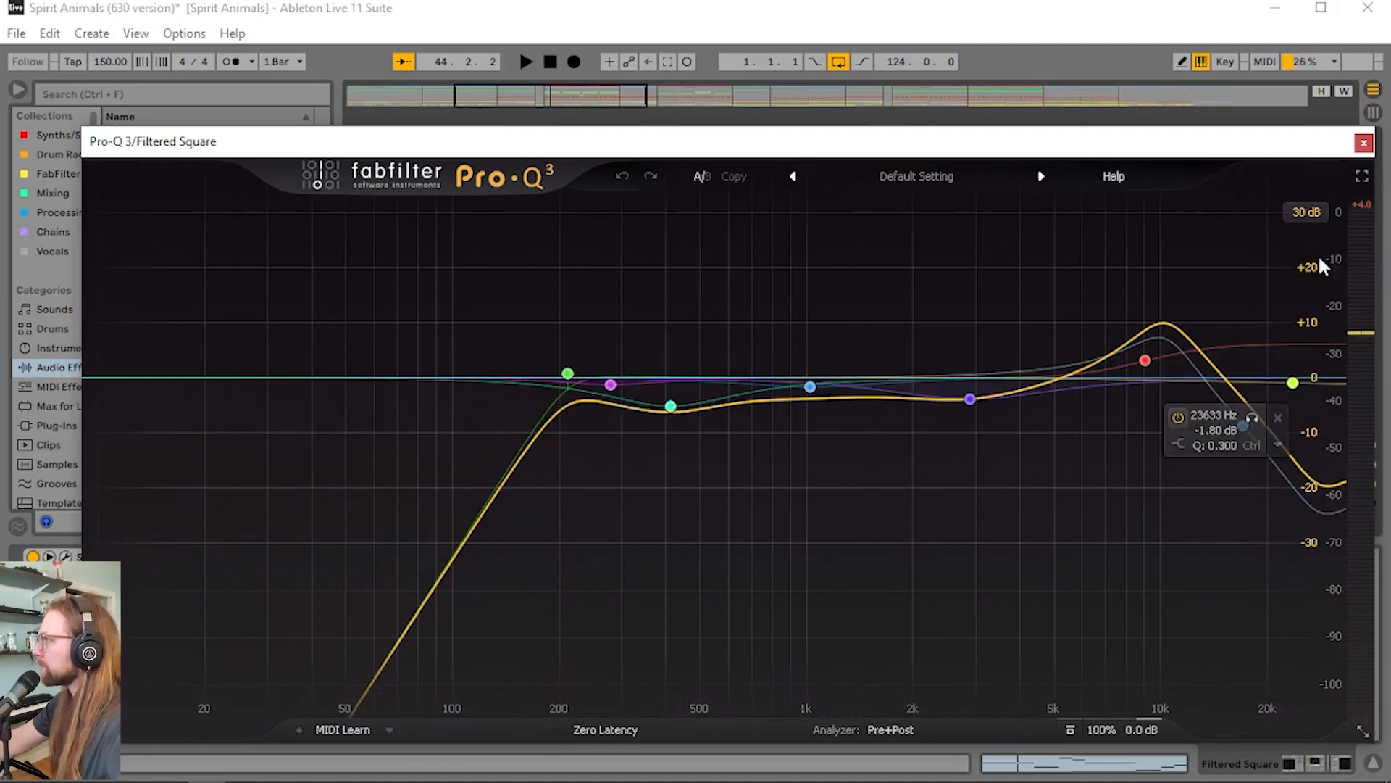
click(1364, 142)
Solo the White Noise track and play it from the start of Drop 1A while viewing its EQ Eight curve
scroll(1024, 349, down, 3)
click(1303, 290)
click(654, 316)
key(space)
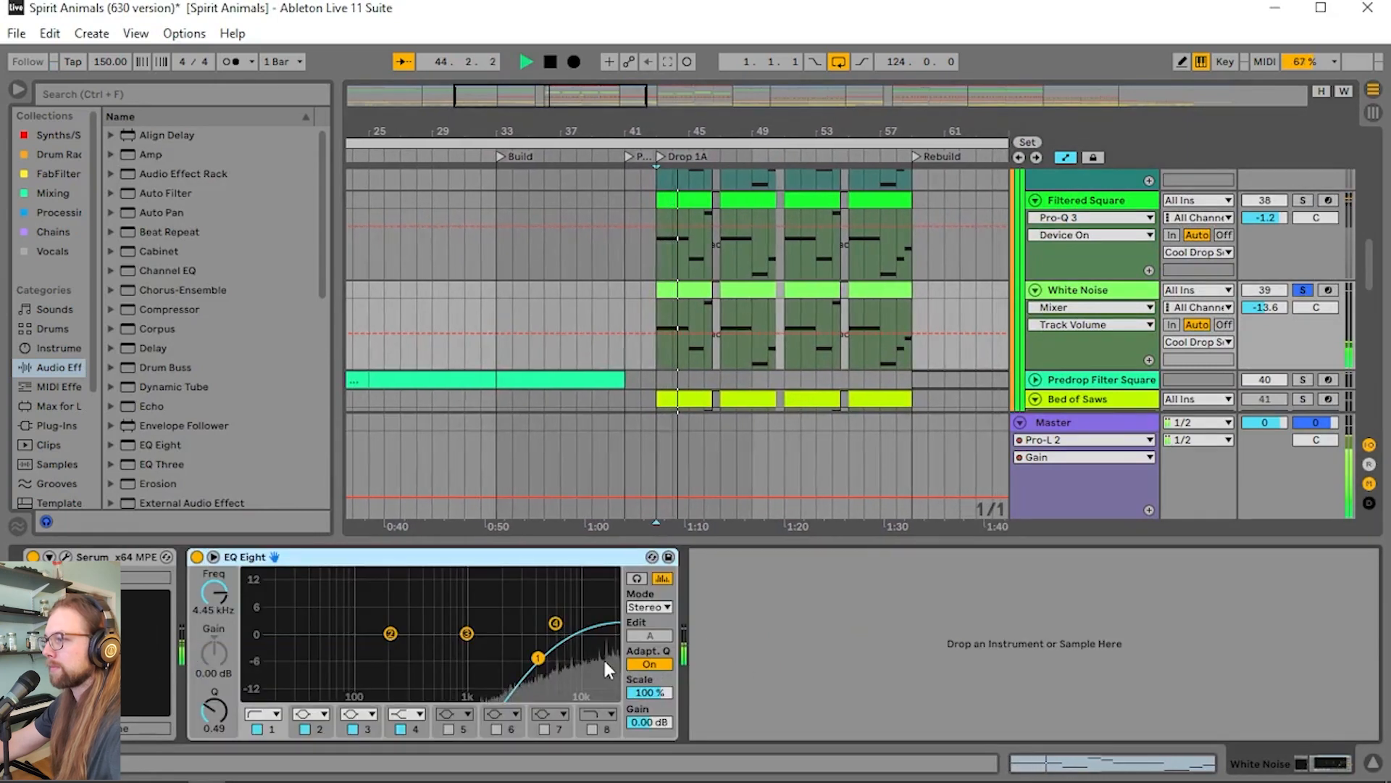
double_click(433, 555)
key(ctrl+alt+l)
key(space)
Solo Bed of Squares in place of White Noise and play it from the start of Drop 1A with its device chain shown
scroll(810, 359, down, 3)
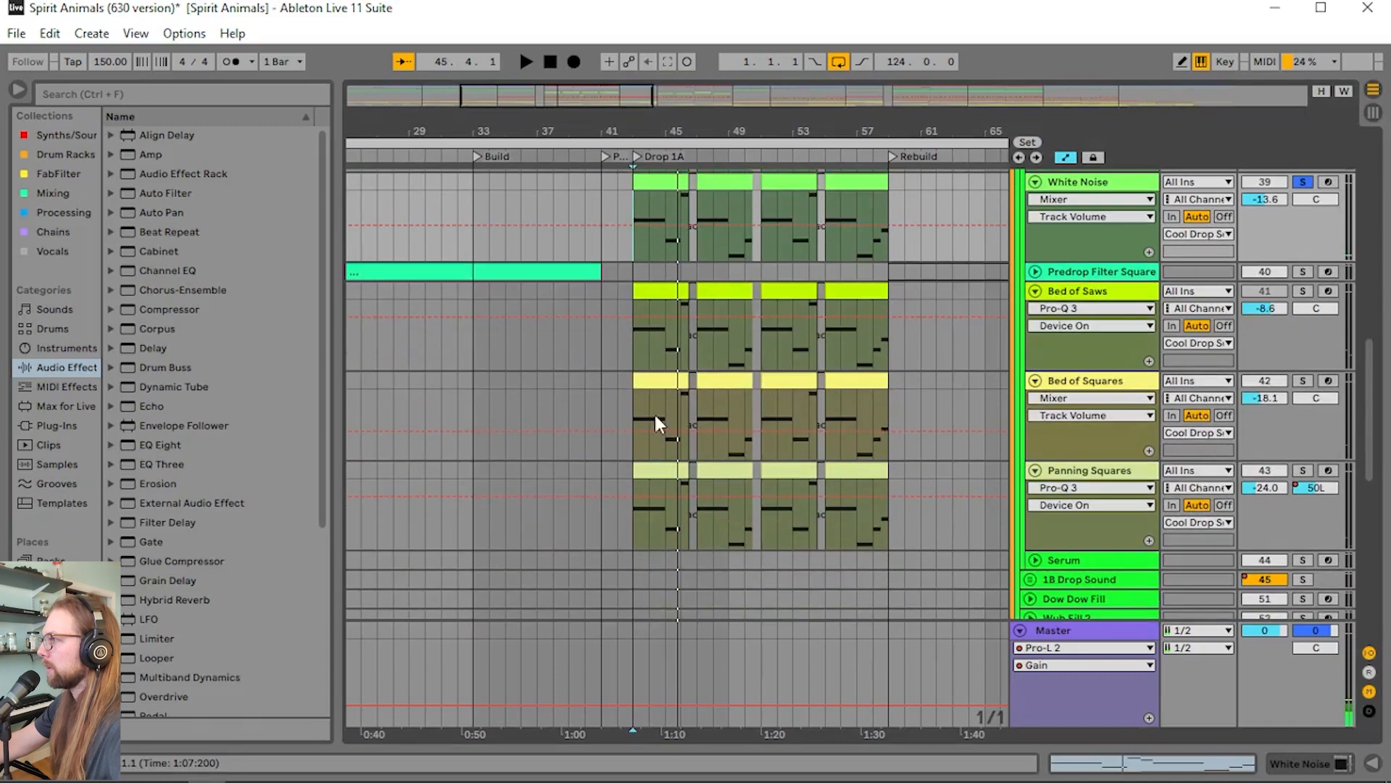
click(1130, 291)
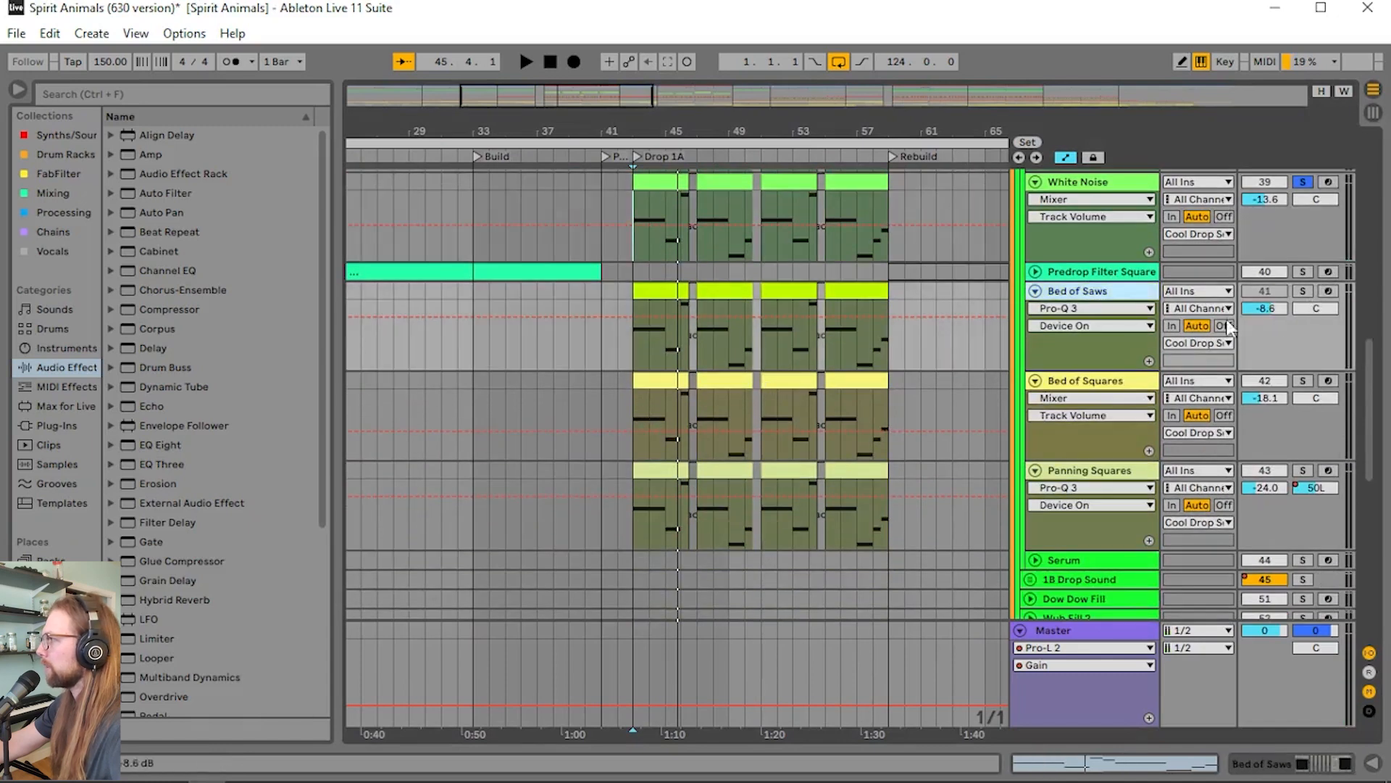
click(1304, 290)
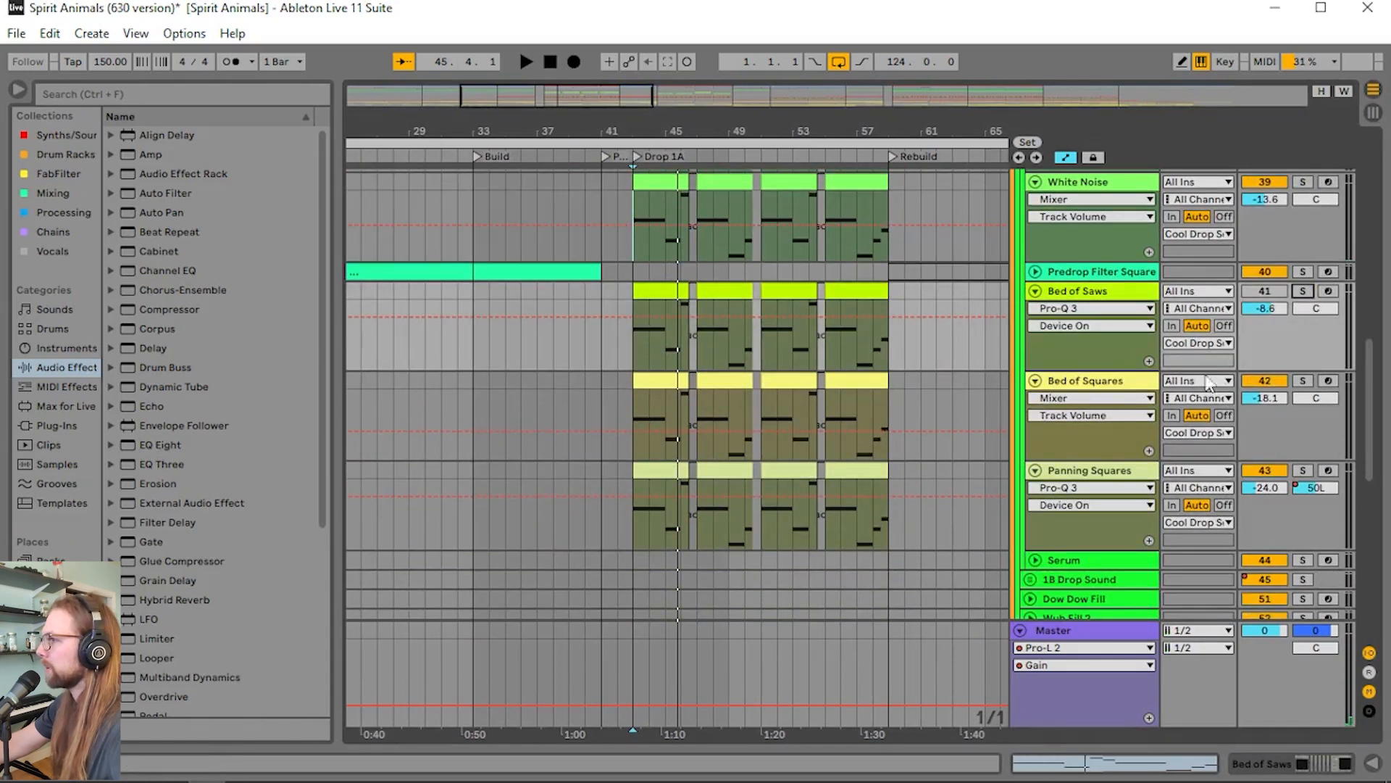
click(627, 403)
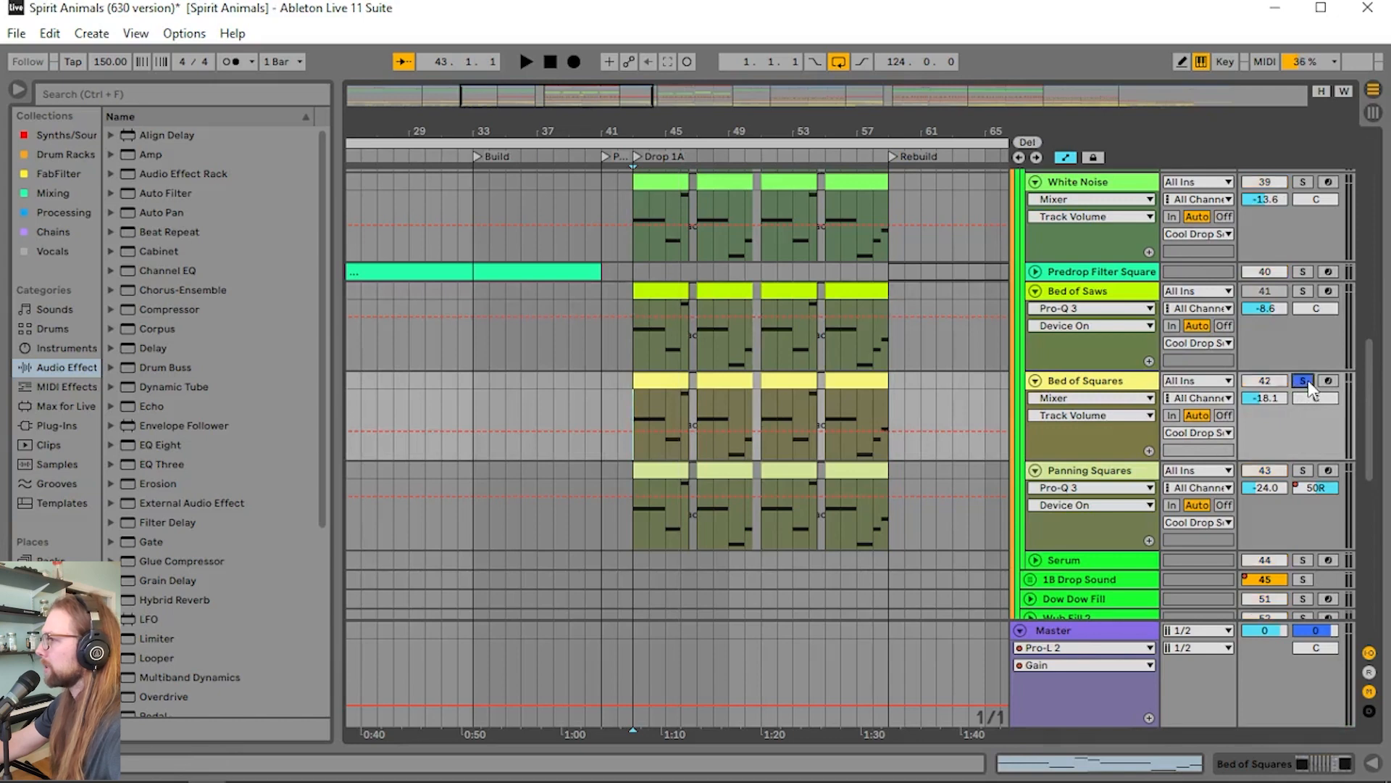
click(1307, 379)
key(space)
key(shift+Tab)
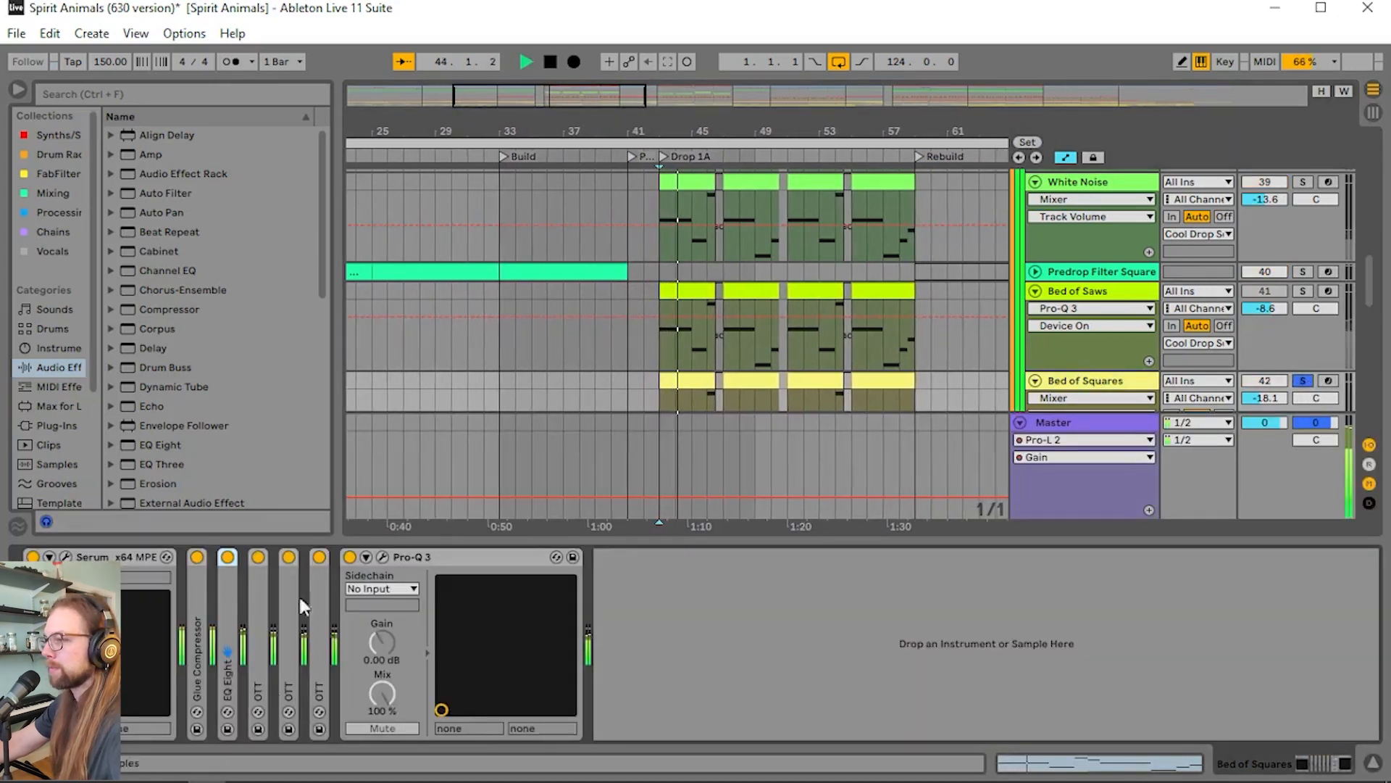
View Bed of Squares' Pro-Q 3 curve during playback and examine the oscillators and EQ effect of its Serum patch
click(383, 556)
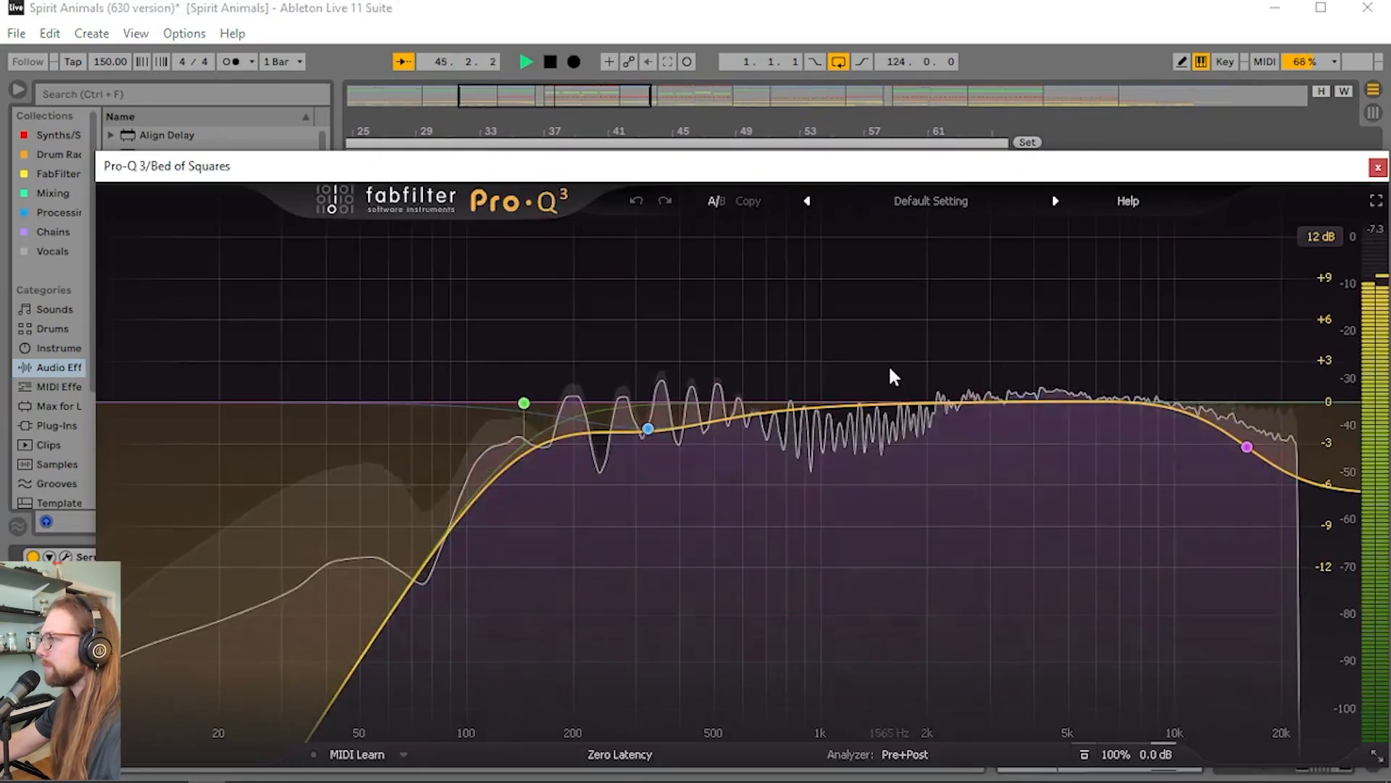
click(1377, 167)
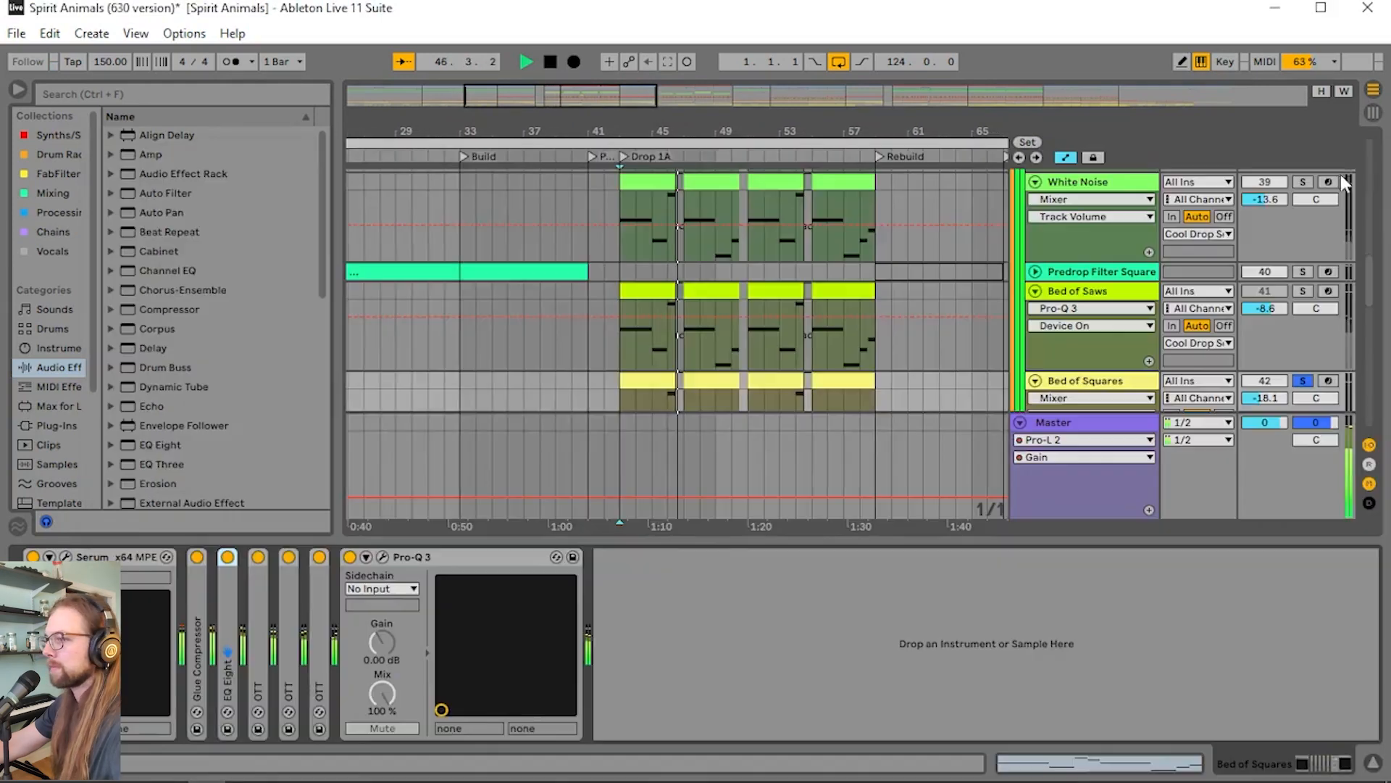
click(66, 556)
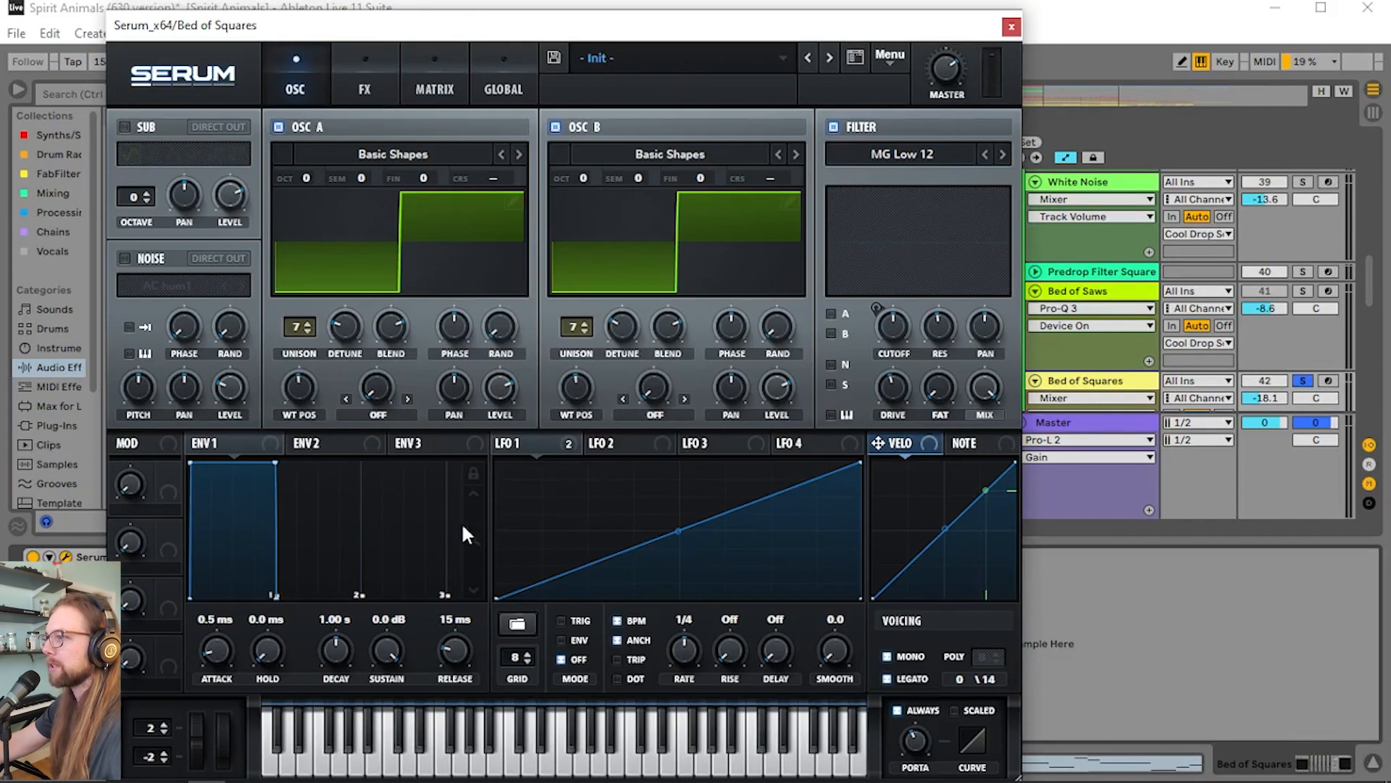
click(365, 78)
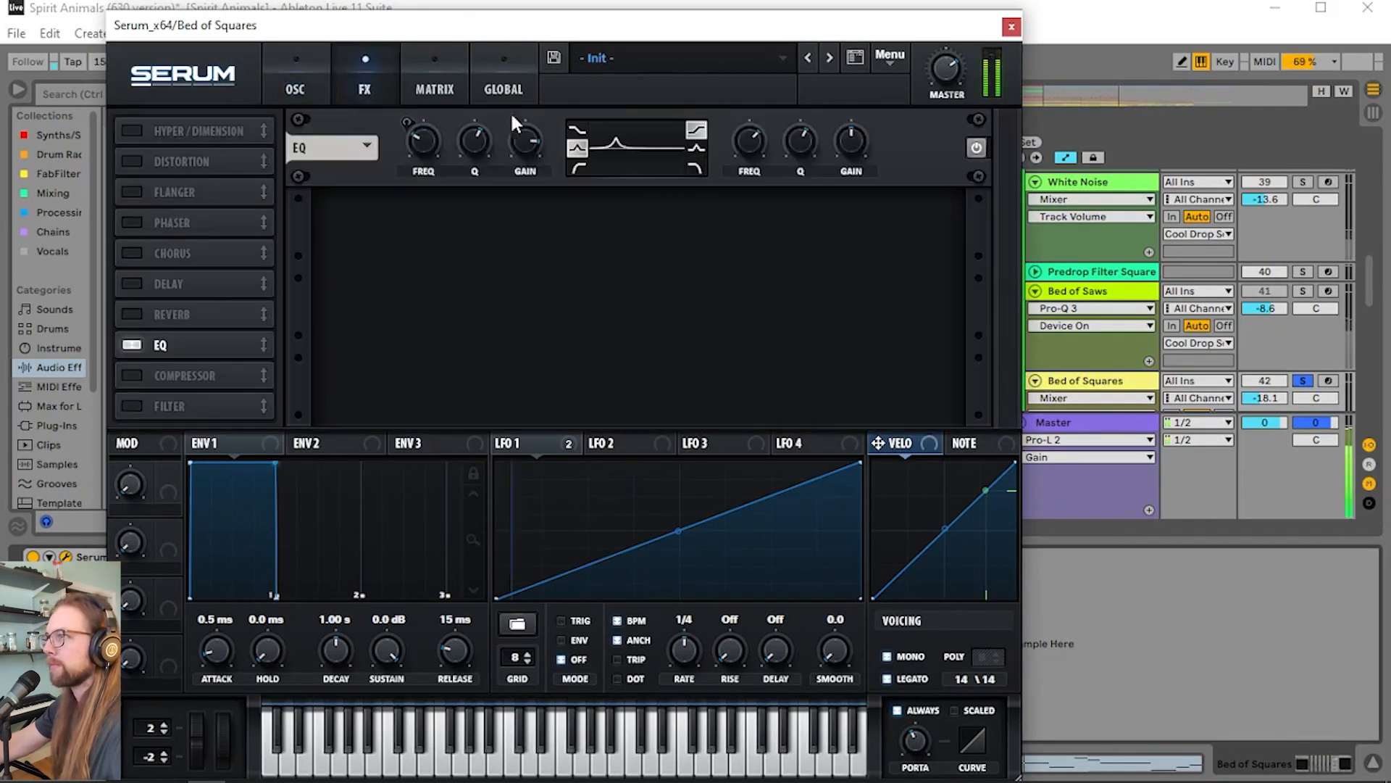
click(1012, 27)
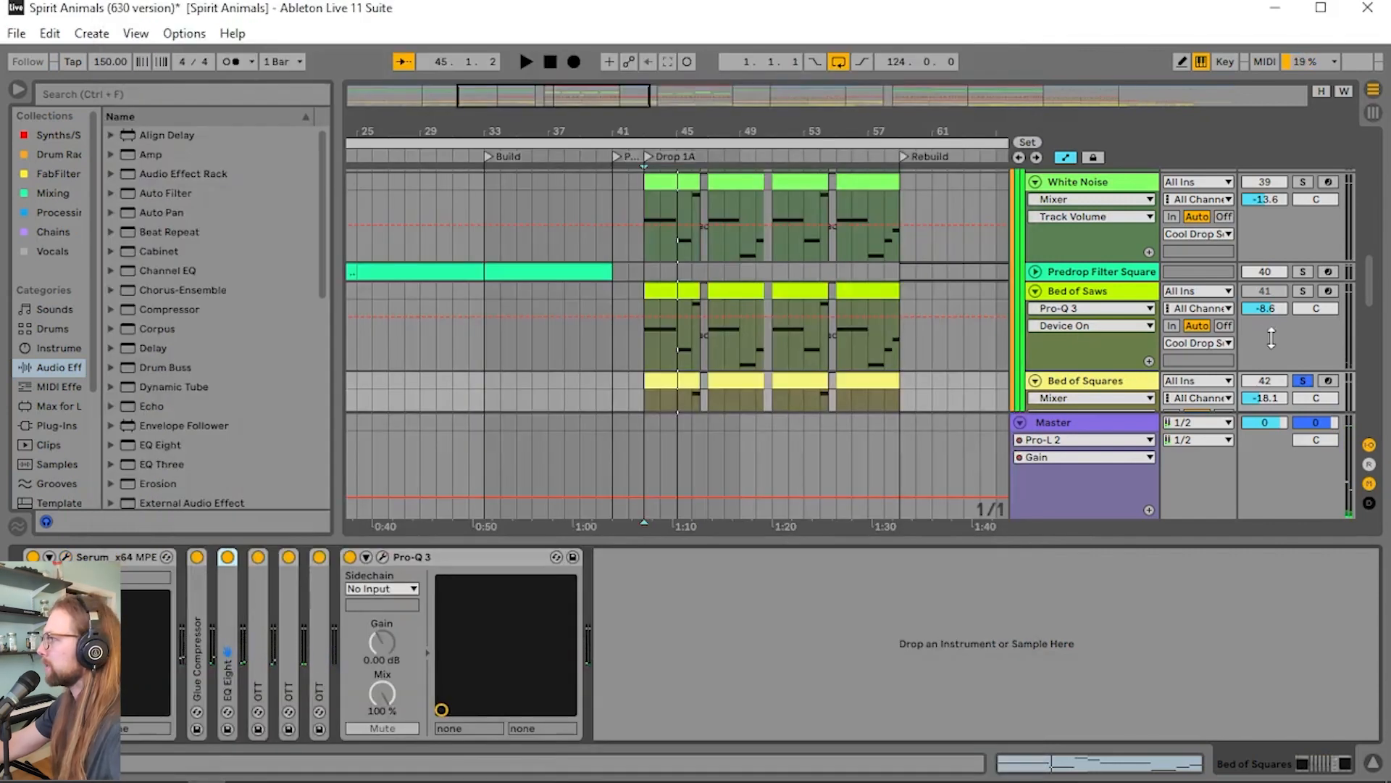
Solo the Panning Squares track and play it from the start of Drop 1A with its device chain shown
scroll(1265, 340, down, 2)
scroll(1278, 344, down, 1)
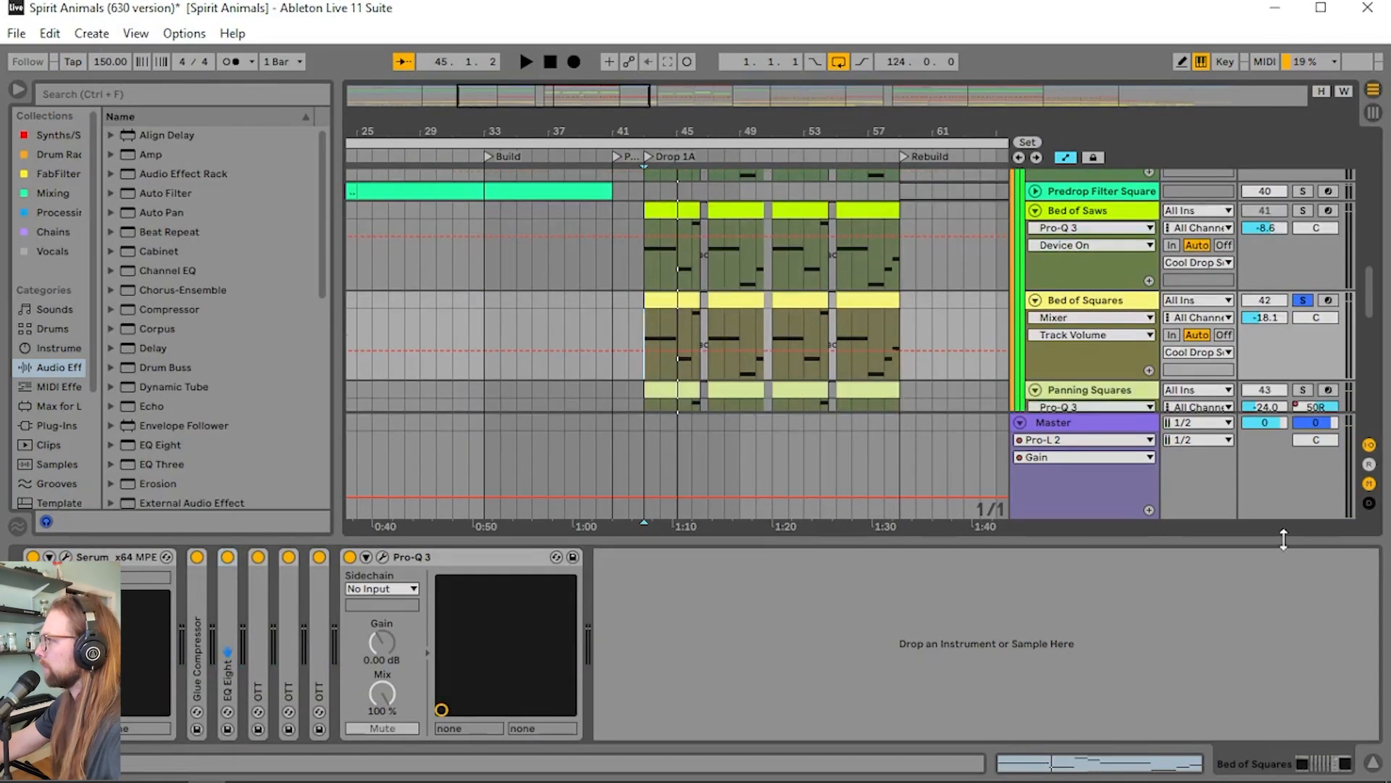
drag(1283, 539, 1257, 636)
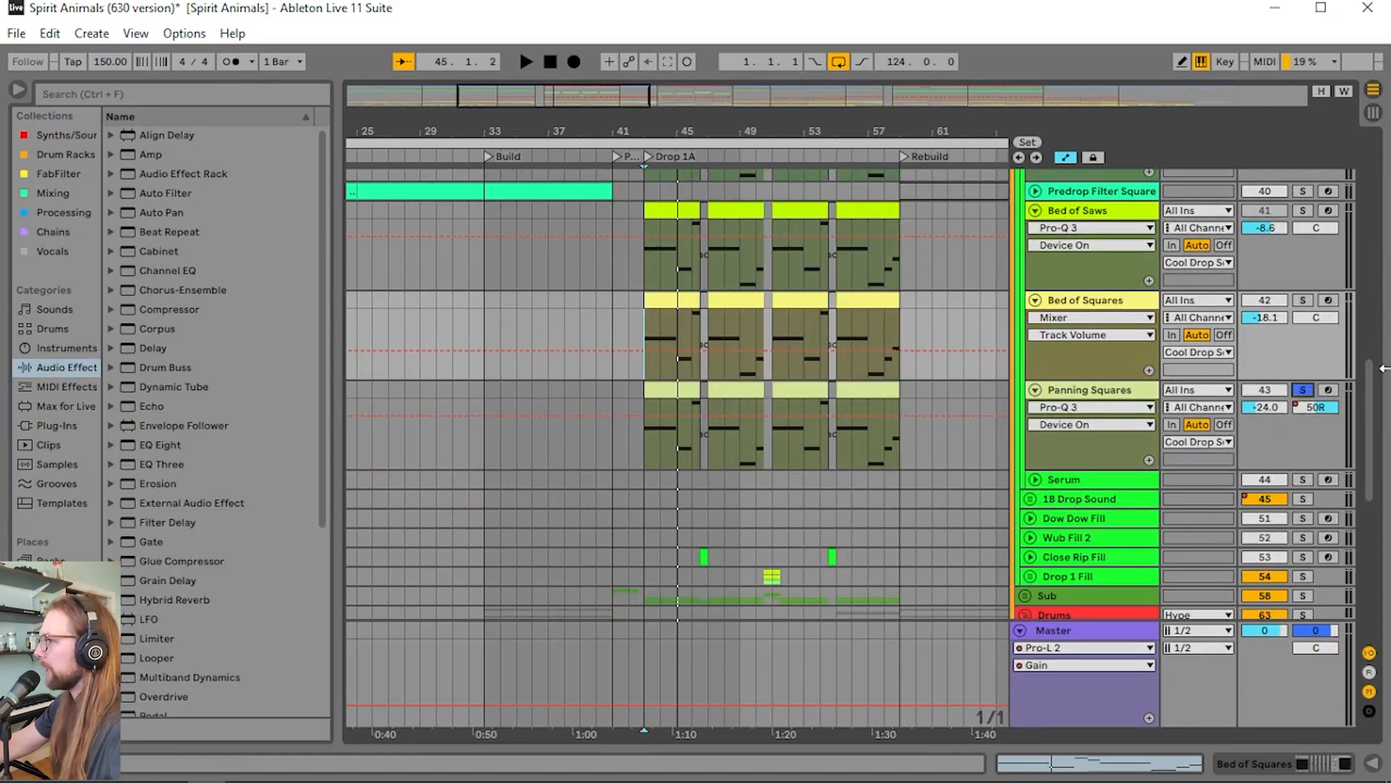
click(641, 451)
key(space)
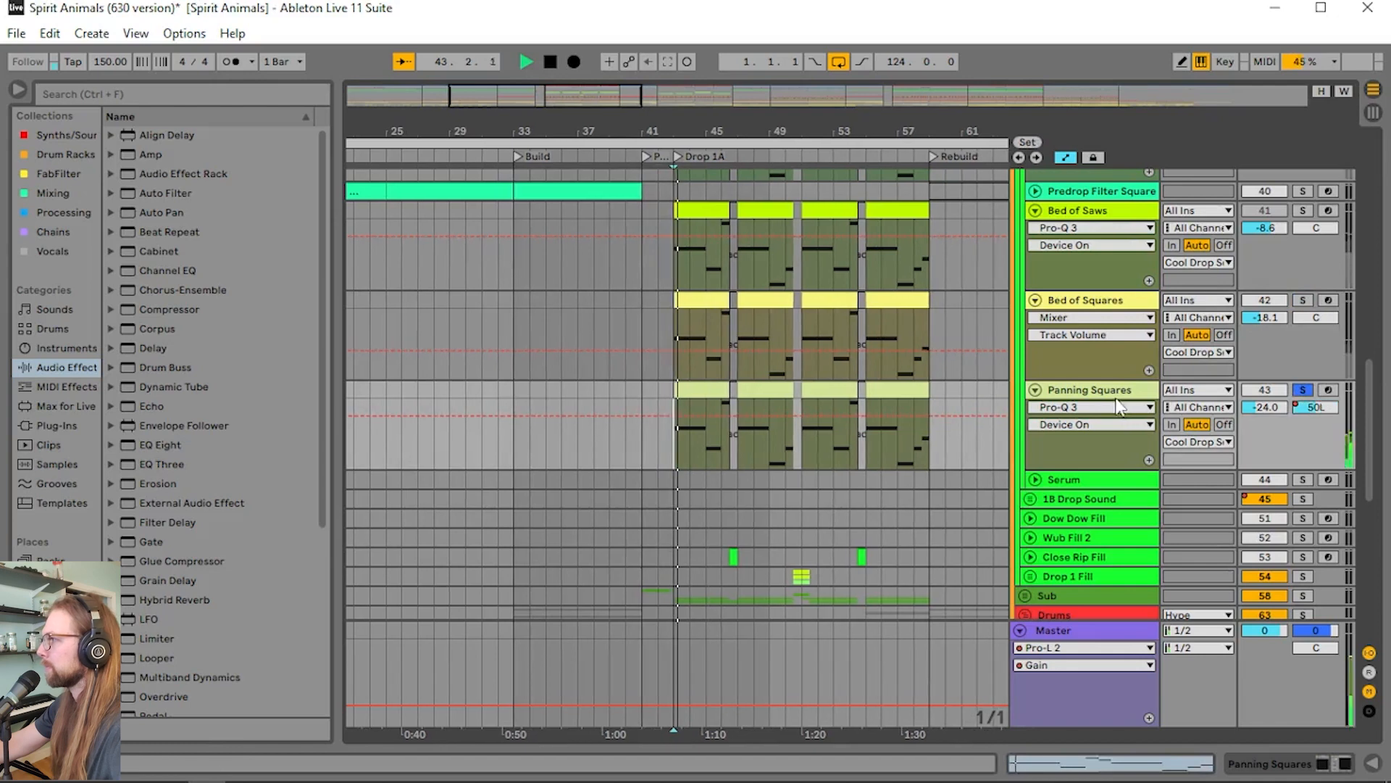
double_click(1091, 393)
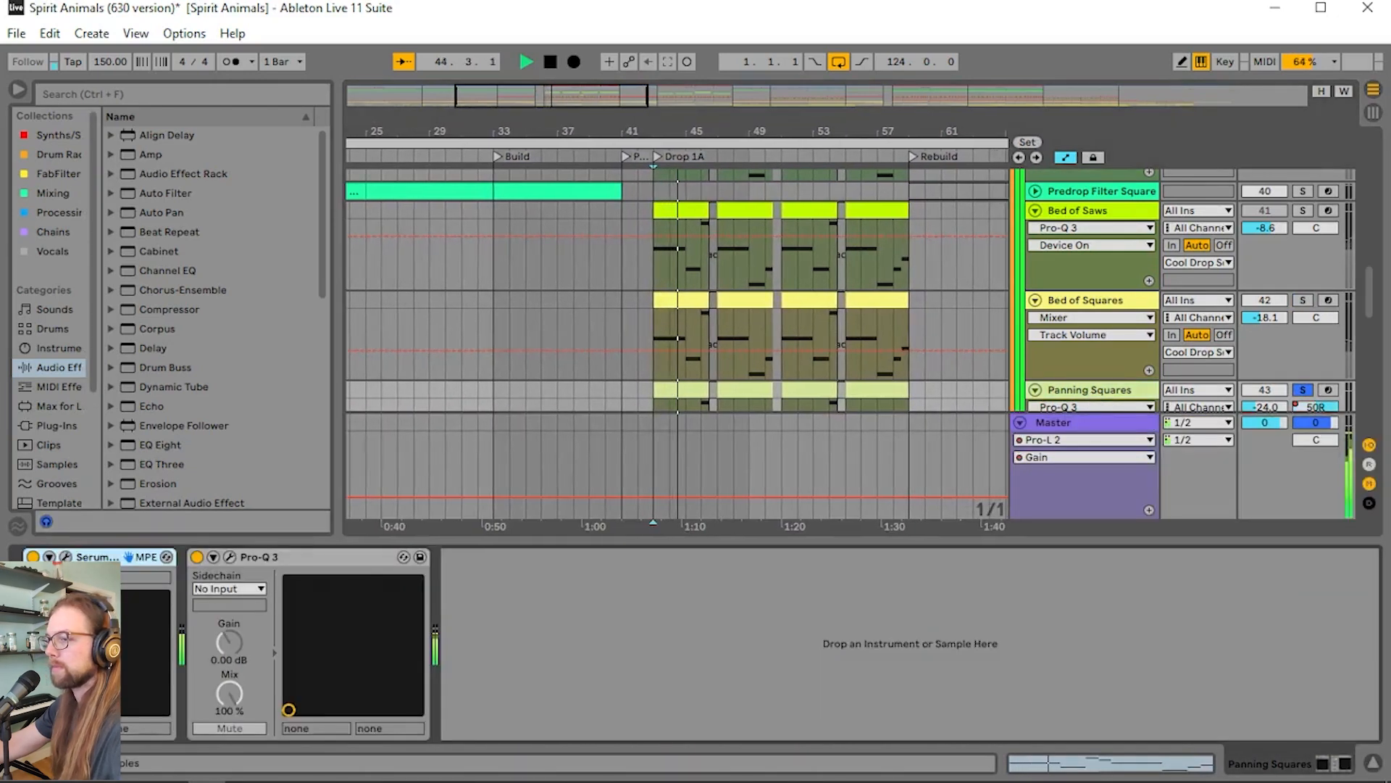
Replay Panning Squares from the start of Drop 1A and examine its Serum patch's oscillator settings and modulation matrix
key(space)
scroll(782, 267, down, 3)
click(648, 338)
key(space)
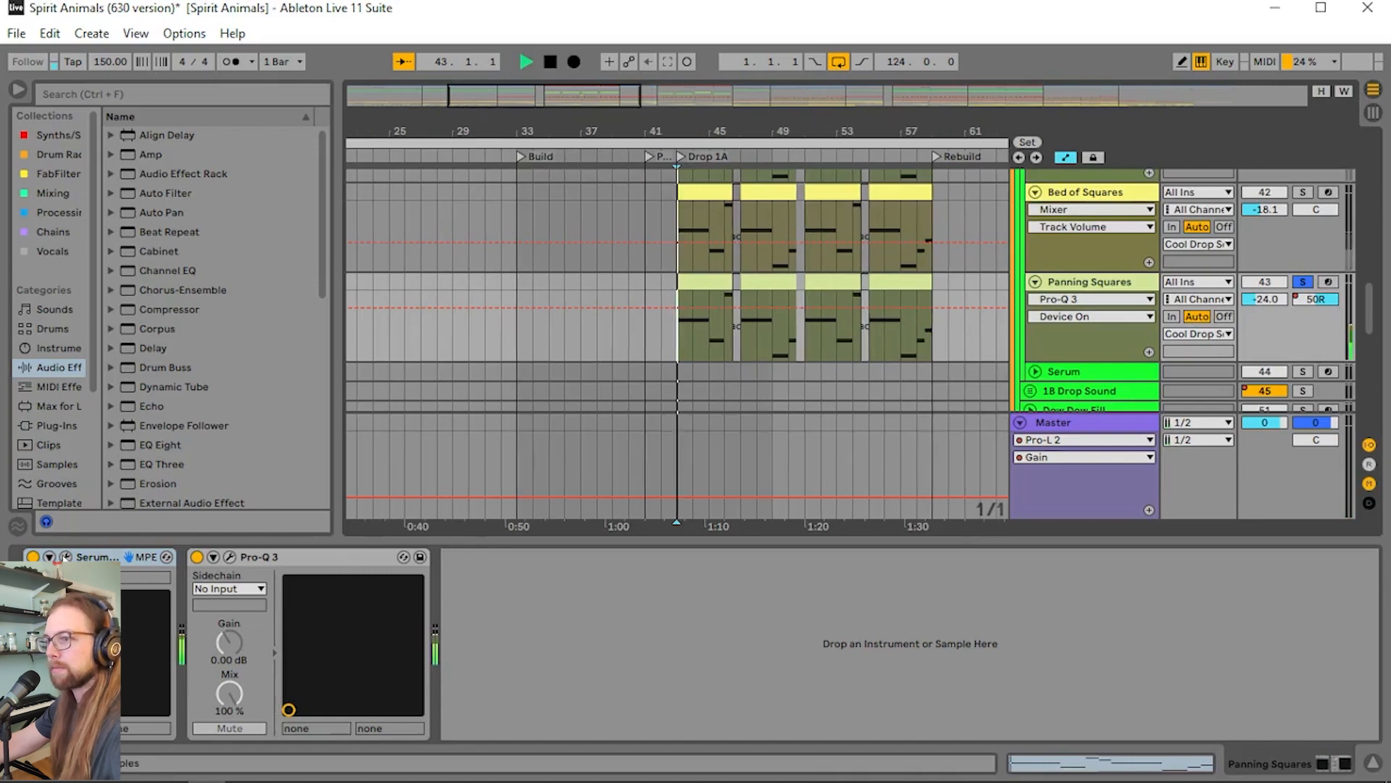
click(65, 557)
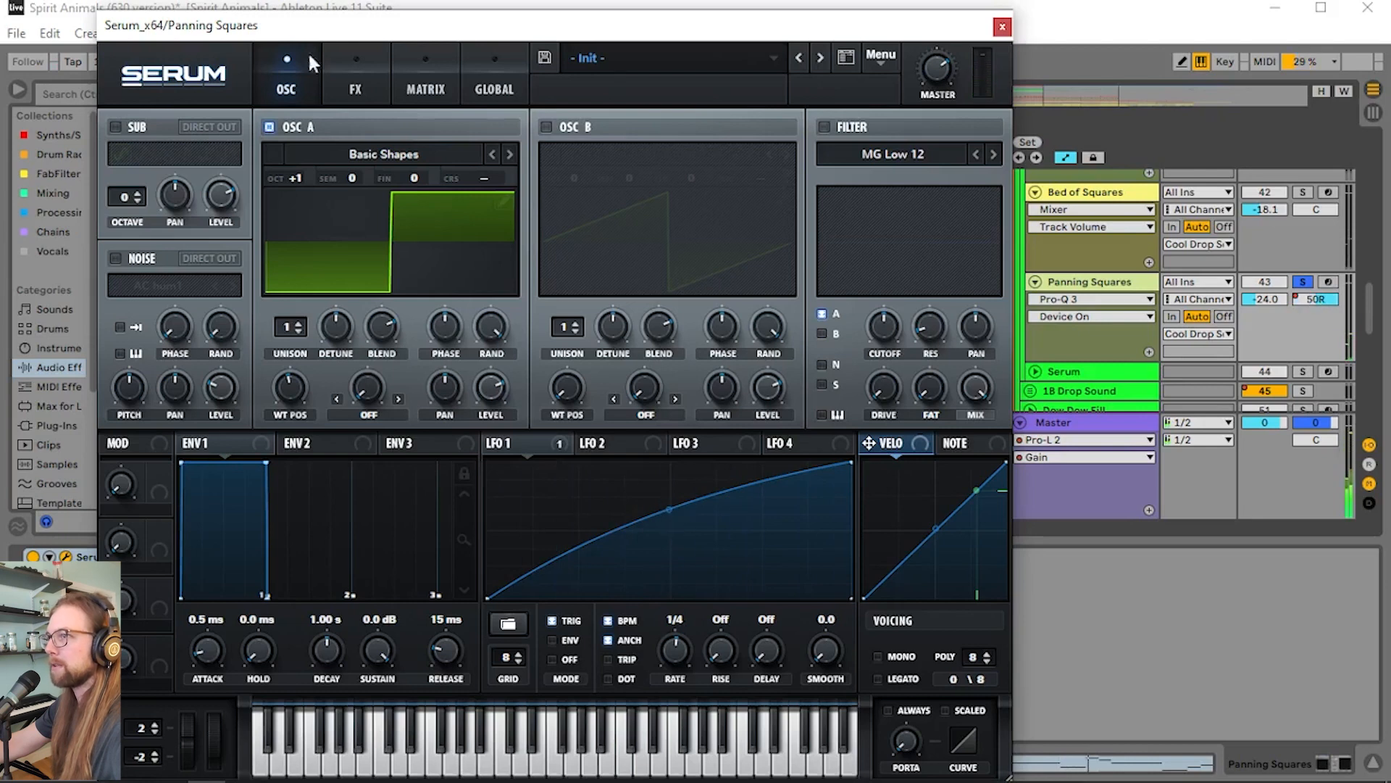
click(434, 69)
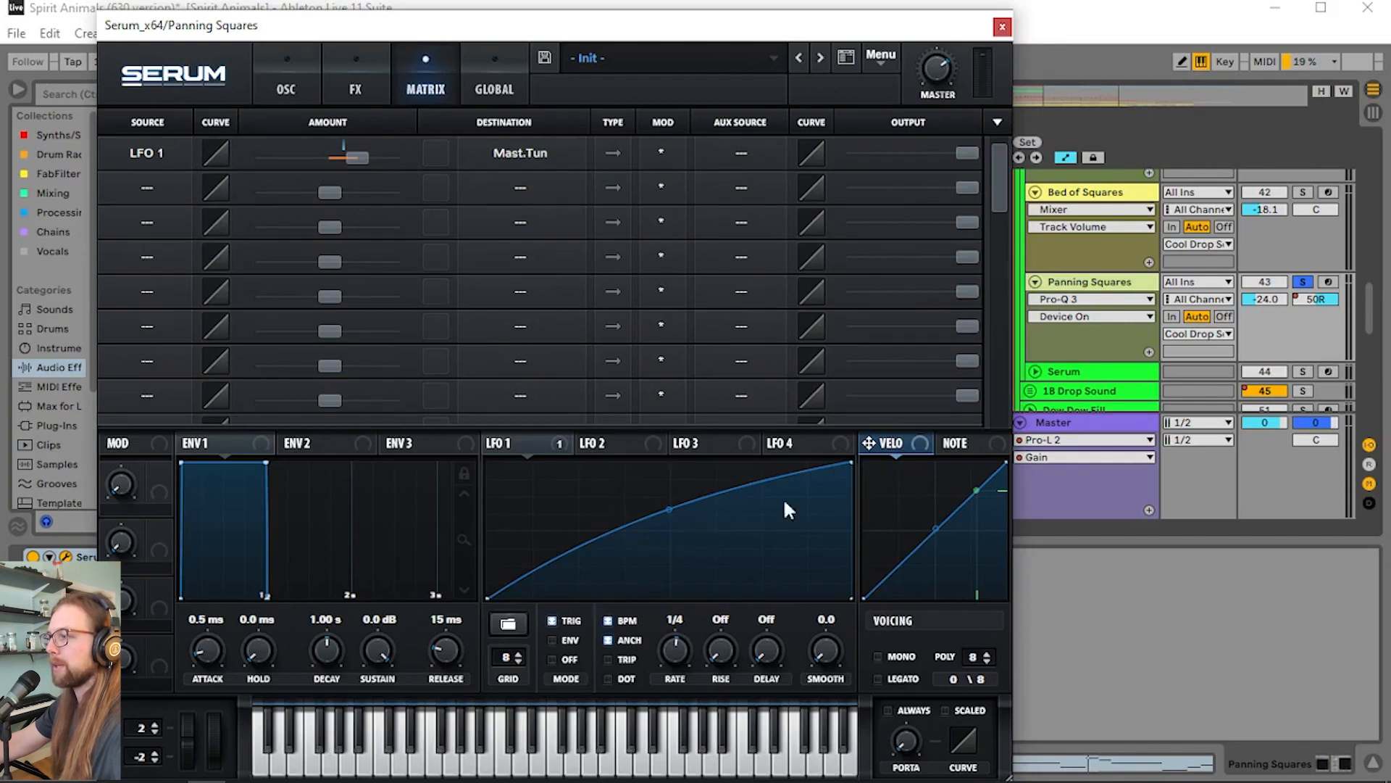
click(1003, 28)
Solo the whole Cool Drop Sound group and place the playback start at the beginning of Drop 1A
drag(1138, 540, 1139, 739)
scroll(1188, 435, up, 10)
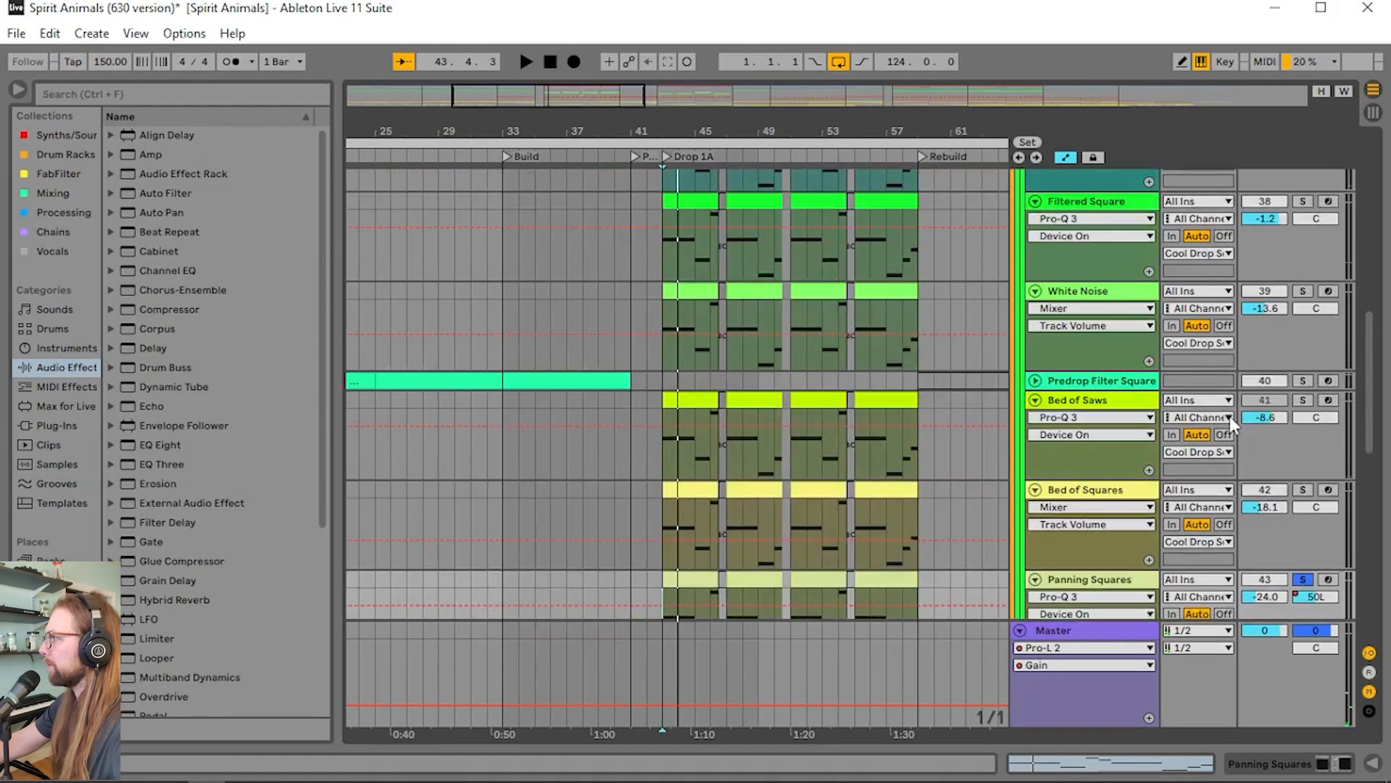
click(1298, 186)
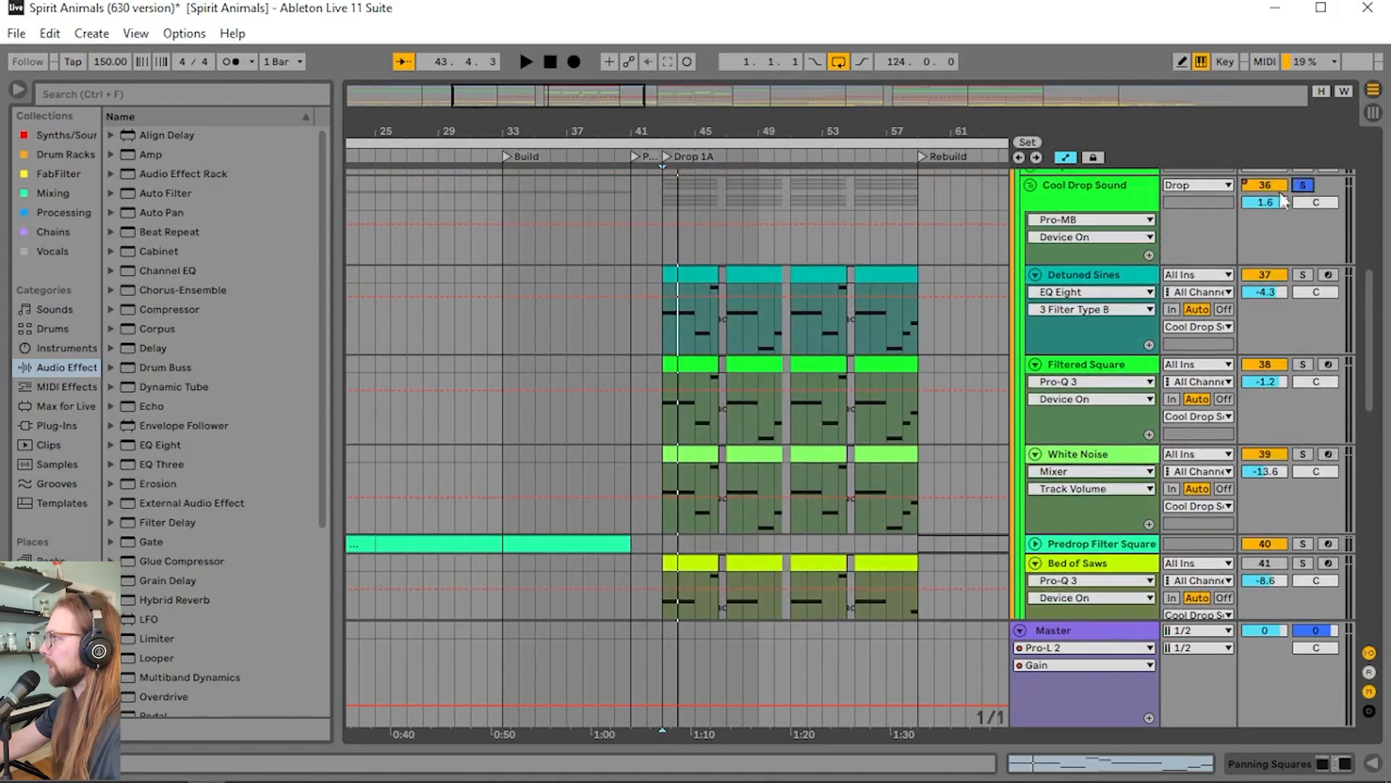
click(1021, 186)
scroll(655, 270, up, 3)
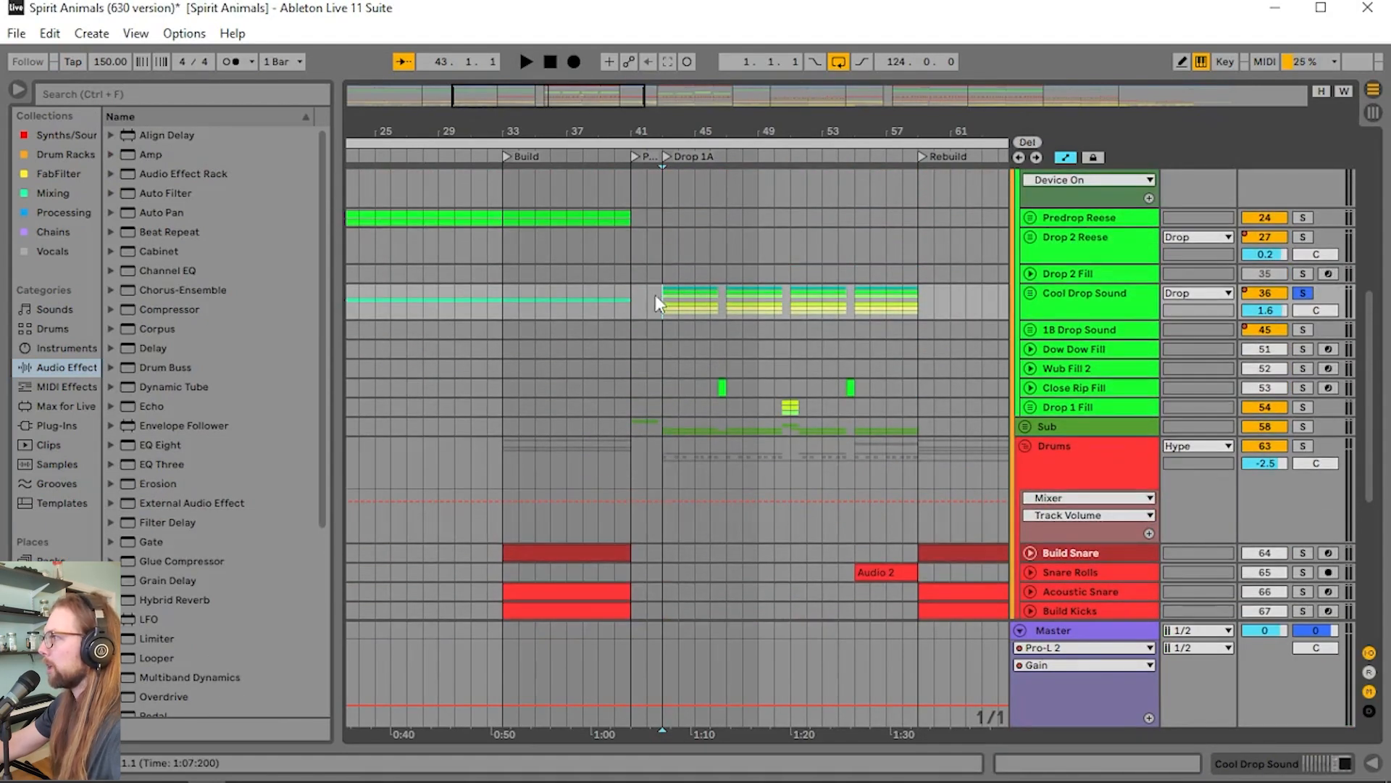
Show the tracks inside the Cool Drop Sound group and collapse every expanded layer, from Detuned Sines to Panning Squares
click(1029, 295)
scroll(967, 297, down, 1)
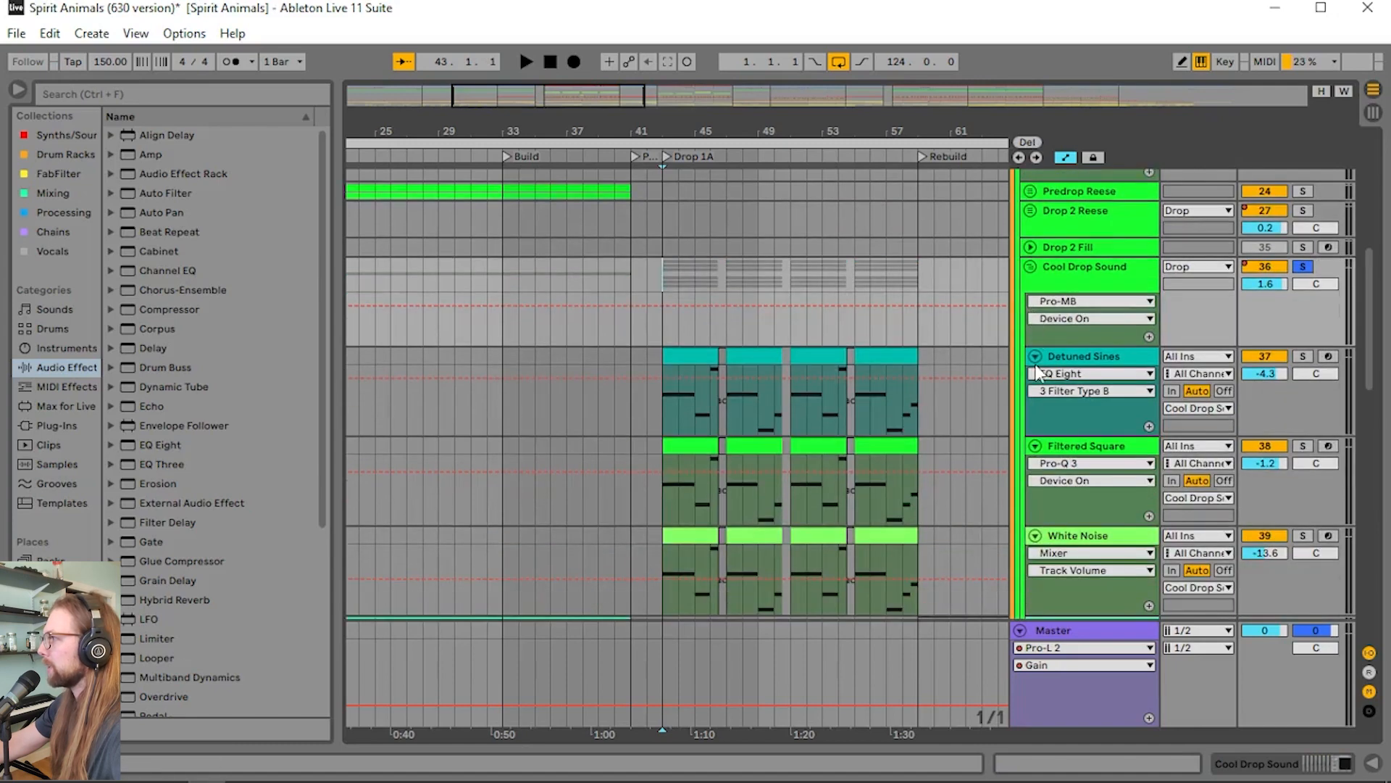
click(1035, 395)
click(1035, 434)
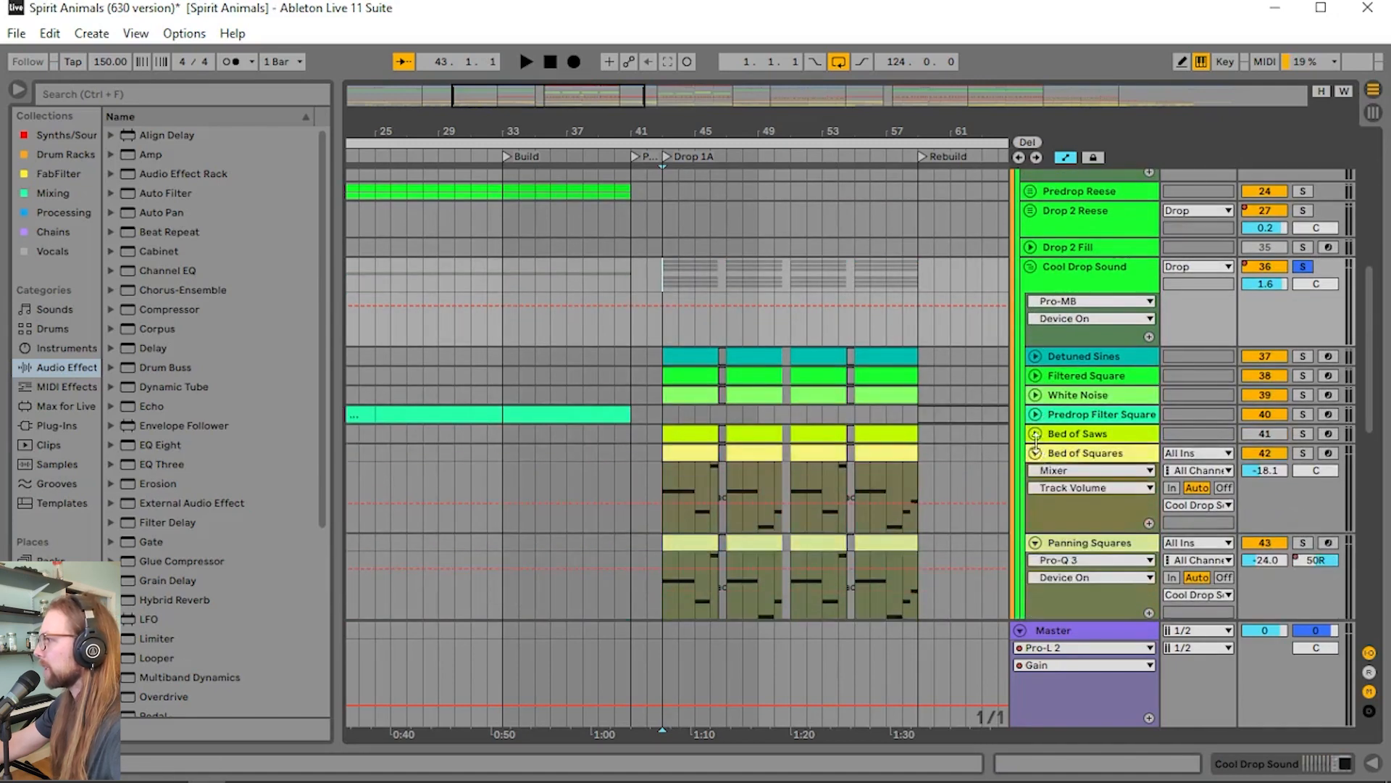
click(1036, 453)
click(1036, 473)
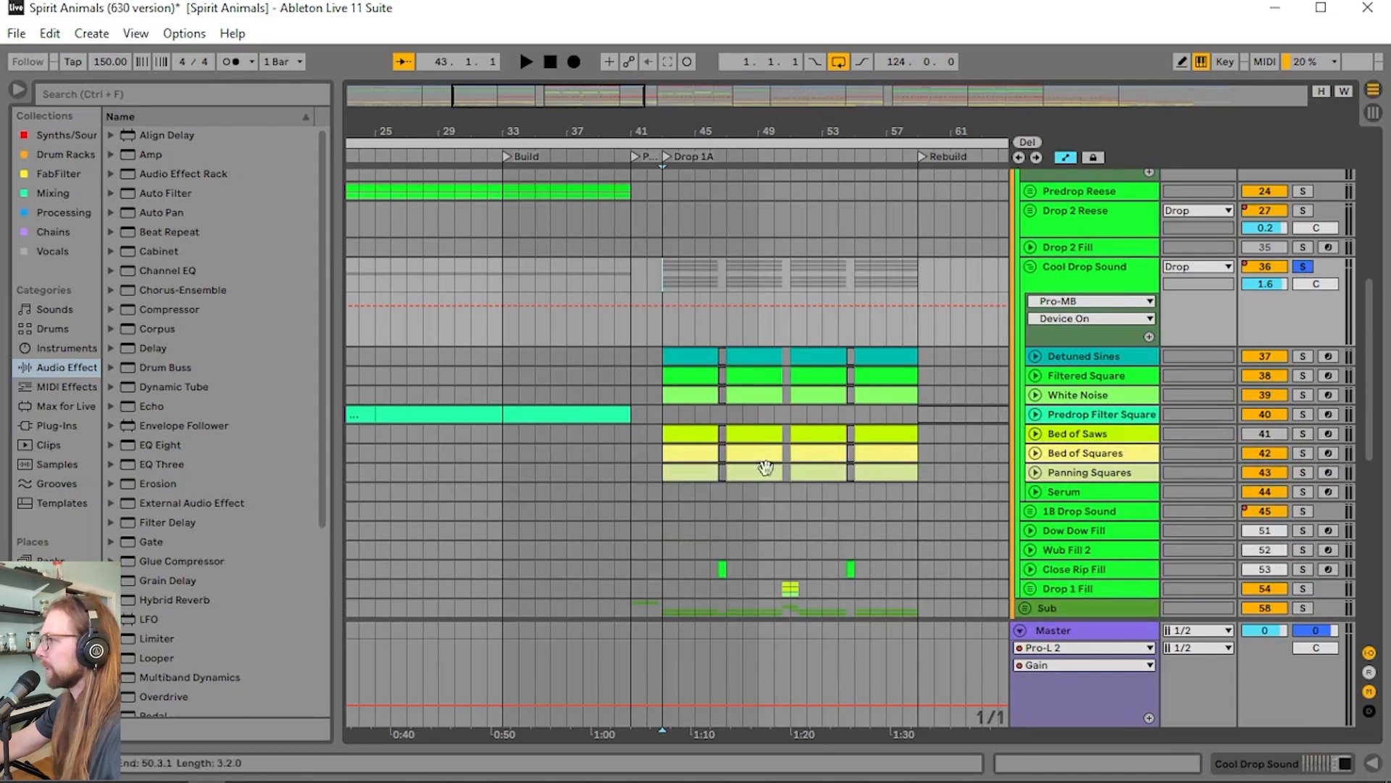
Play all Cool Drop Sound layers together from the start of Drop 1A and display the group's device chain
key(space)
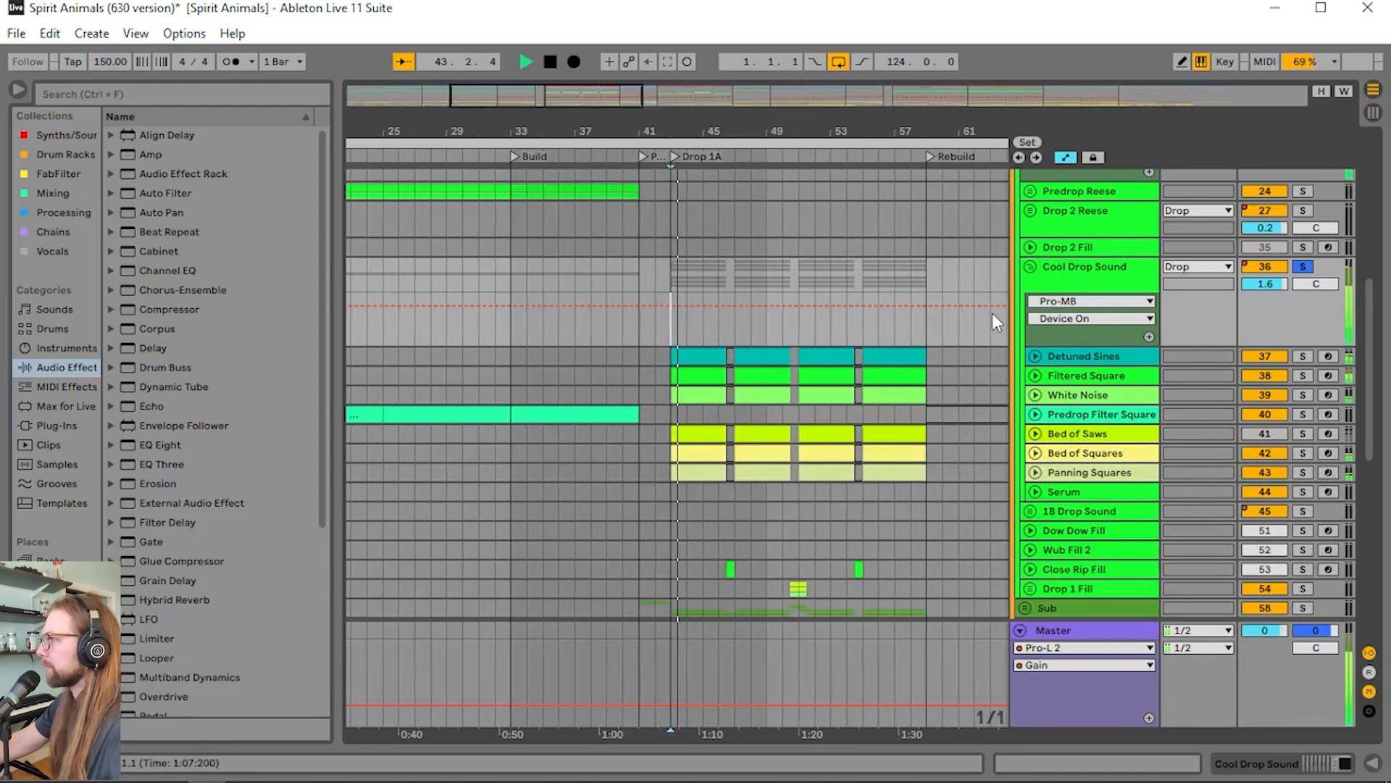
key(space)
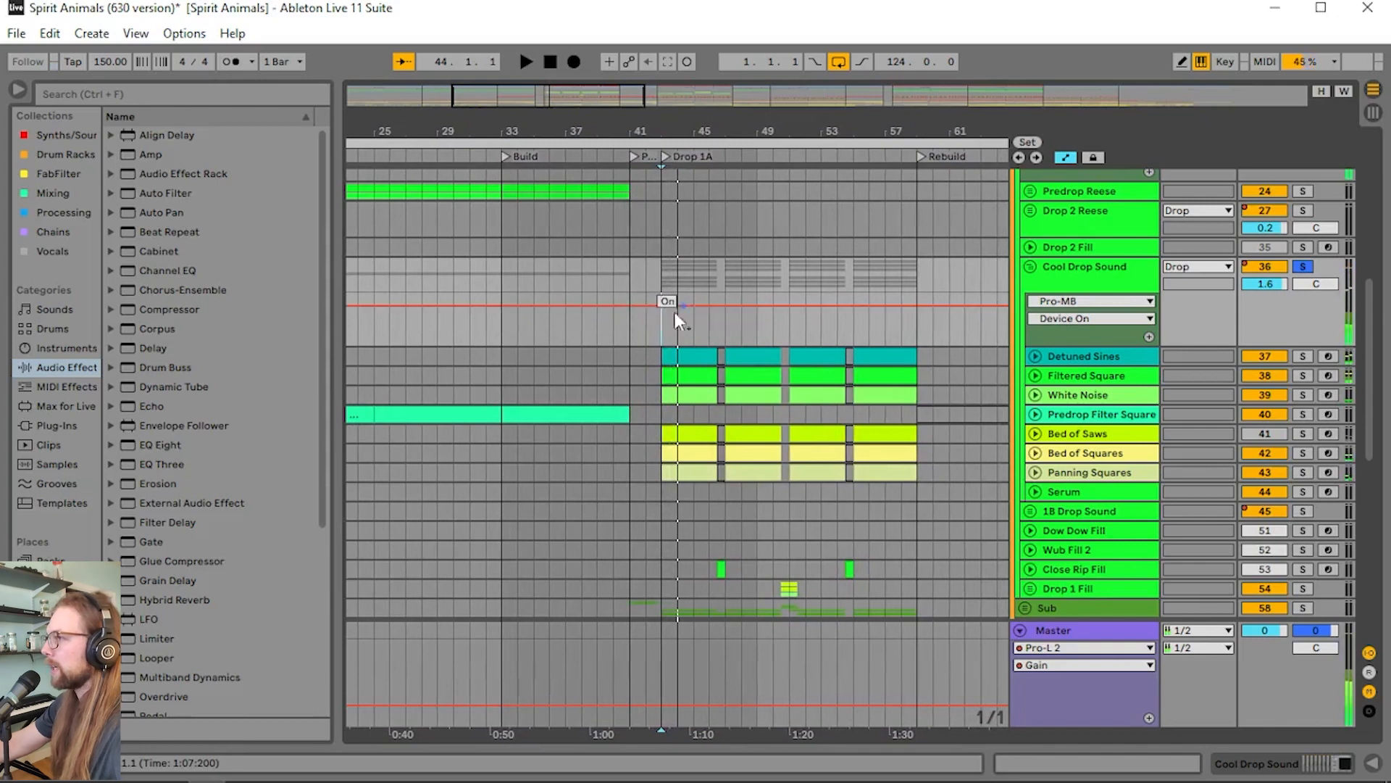
double_click(1107, 278)
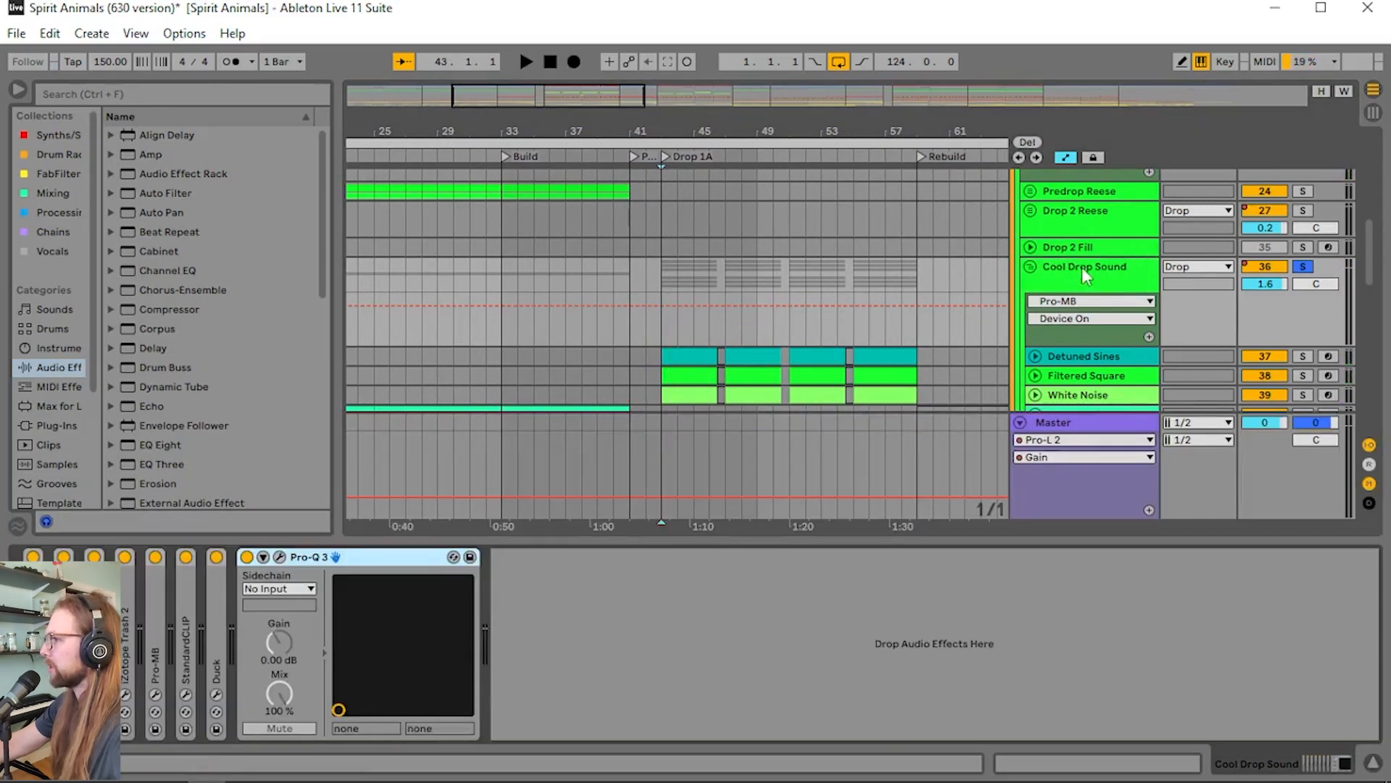
click(1084, 269)
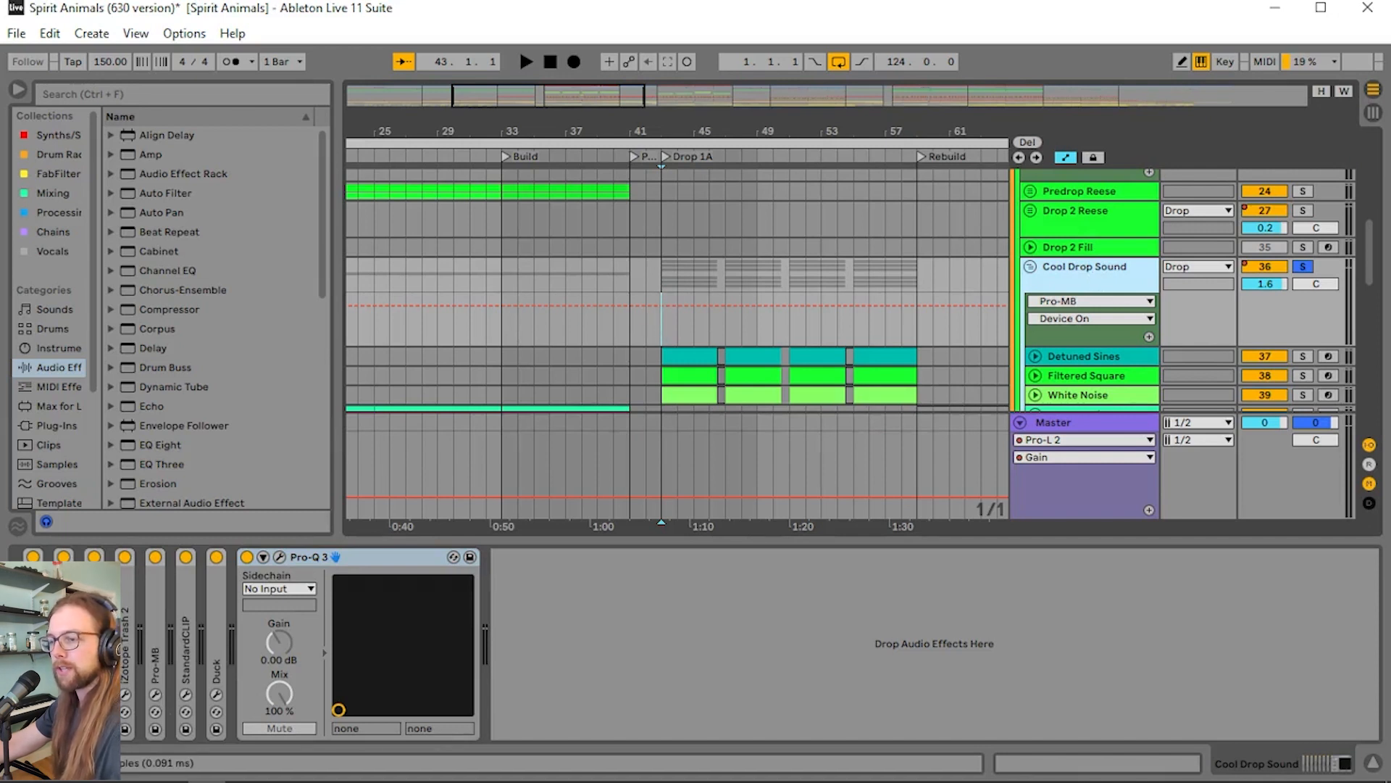
Review the Saturator and OTT settings at the start of the Cool Drop Sound group's effects chain, folding each device
scroll(362, 645, left, 3)
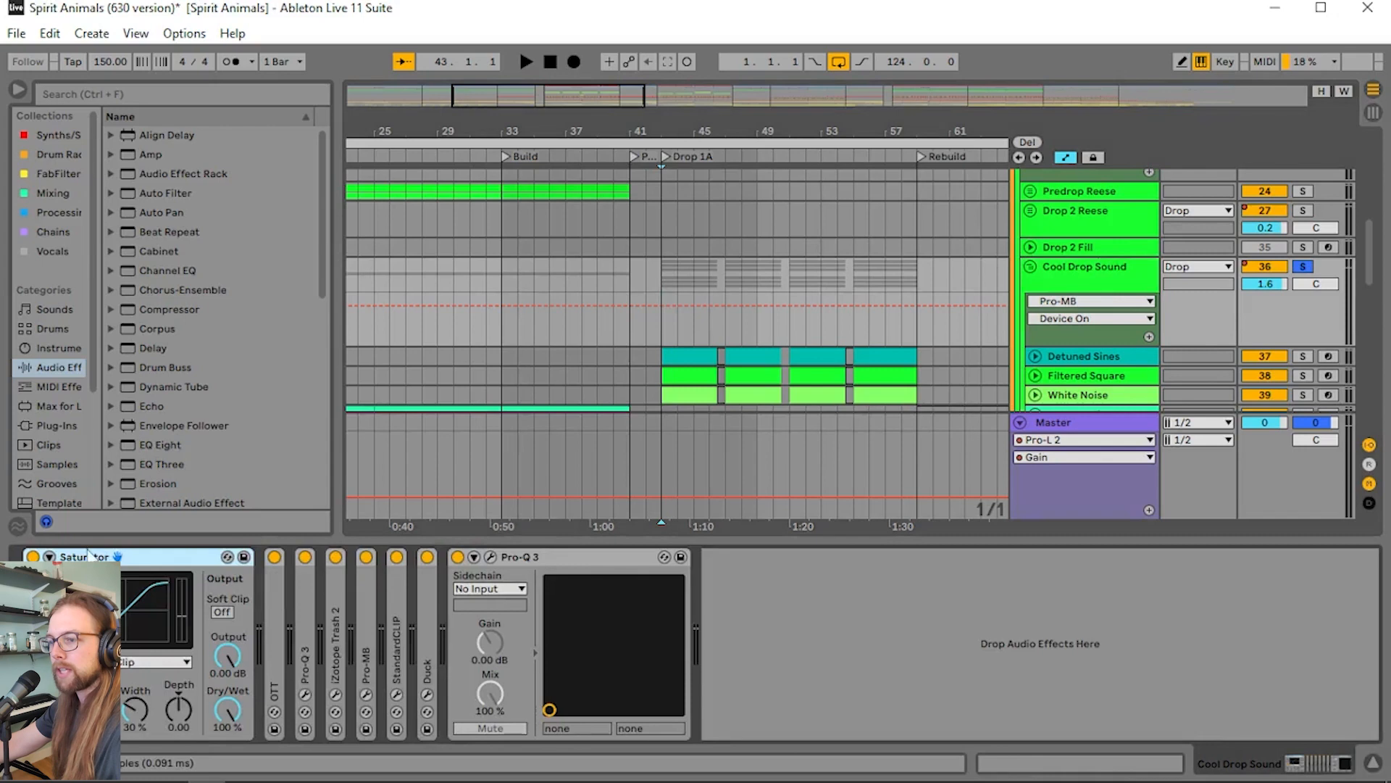
double_click(87, 554)
double_click(87, 555)
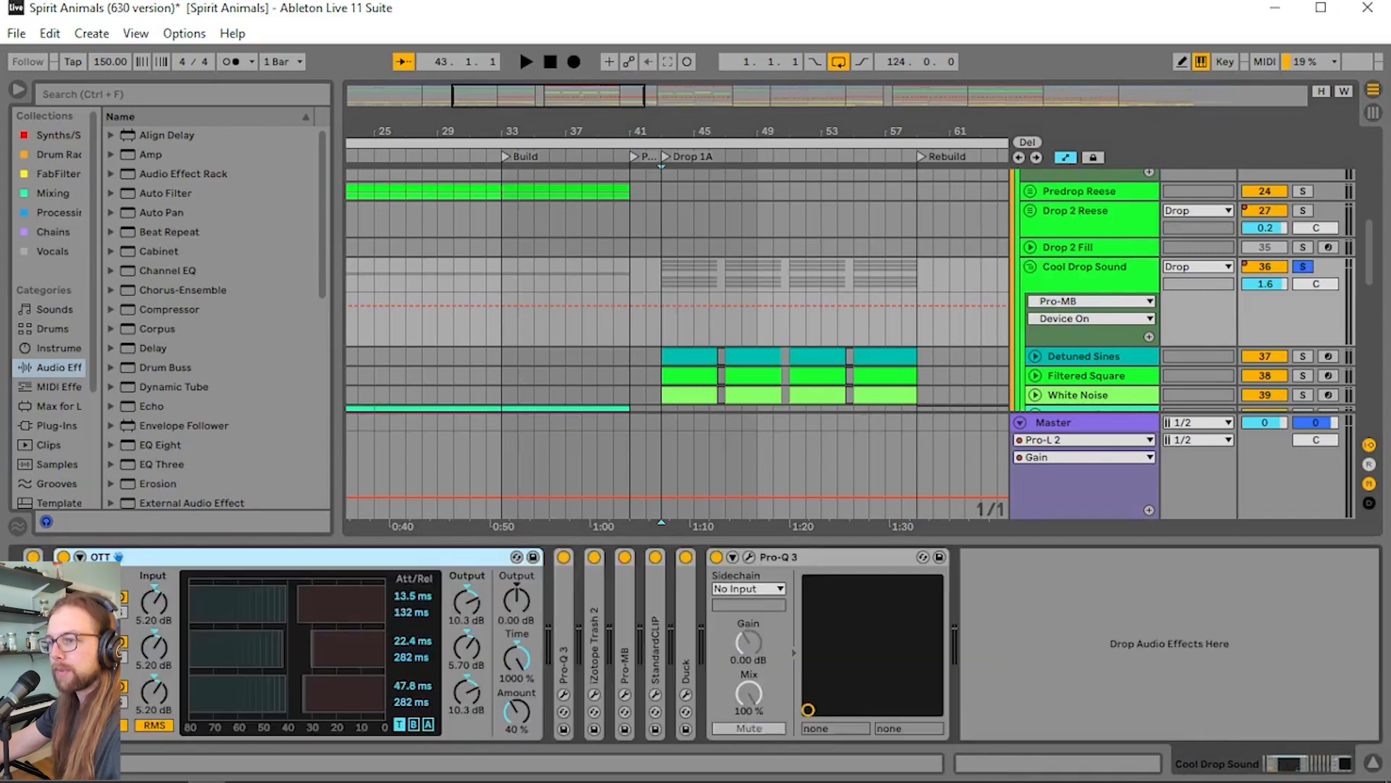
double_click(127, 555)
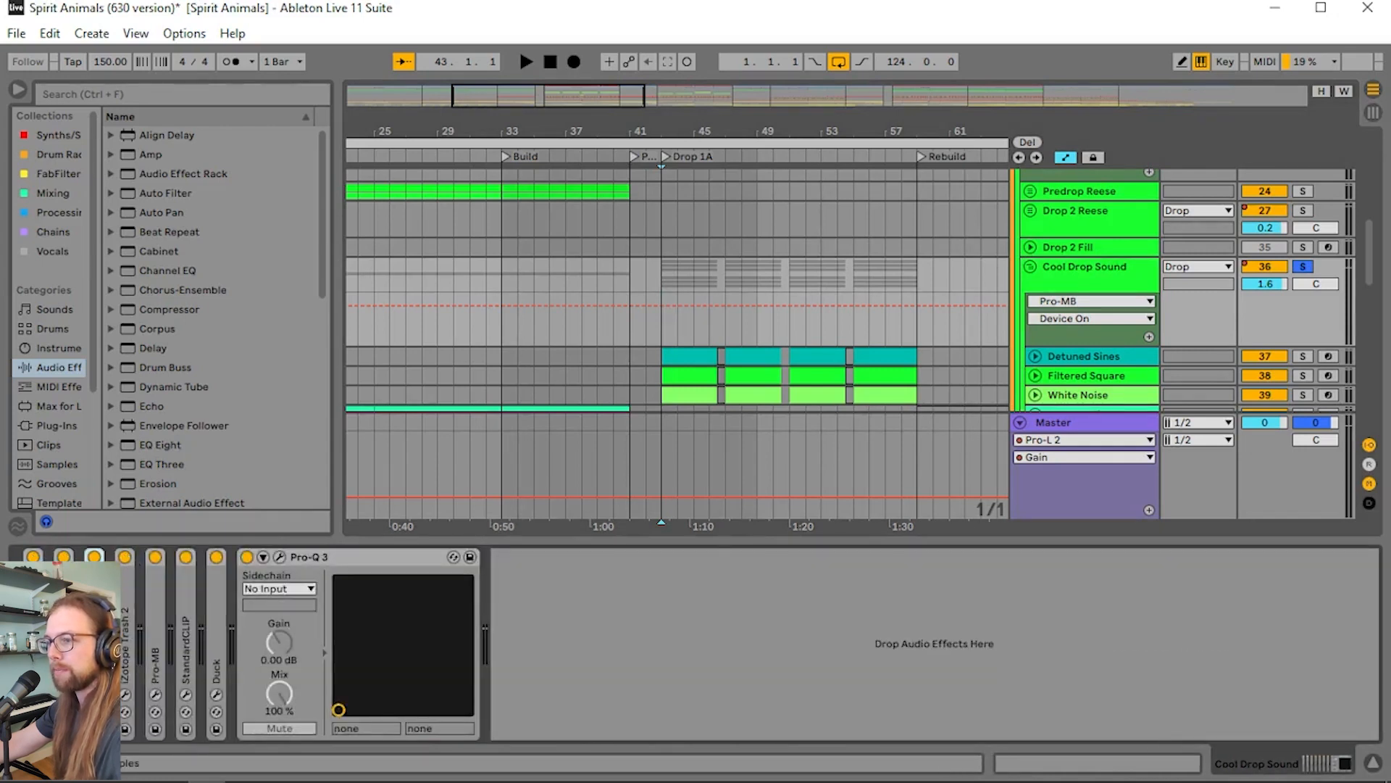
Review the EQ curve of the first Pro-Q 3 in the Cool Drop Sound group's chain and fold the device
double_click(94, 555)
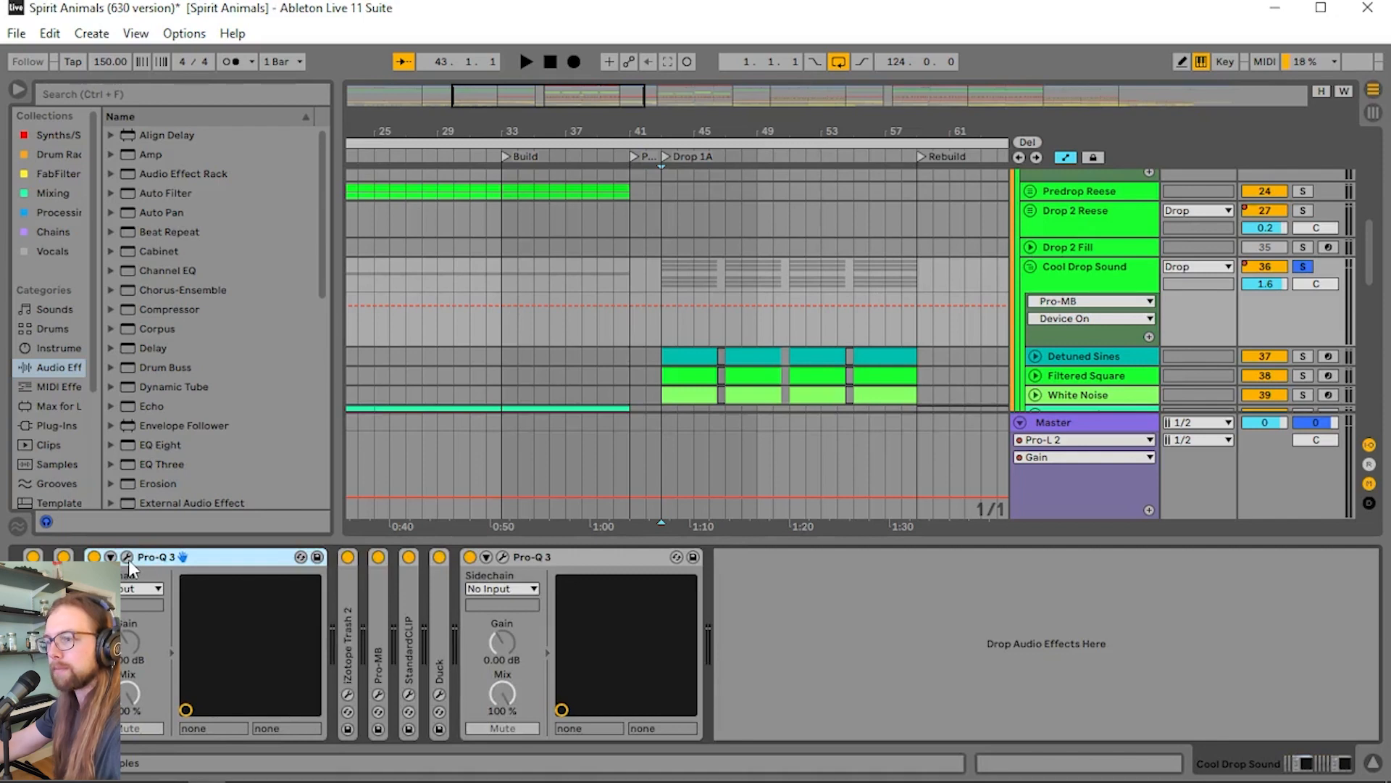
click(128, 556)
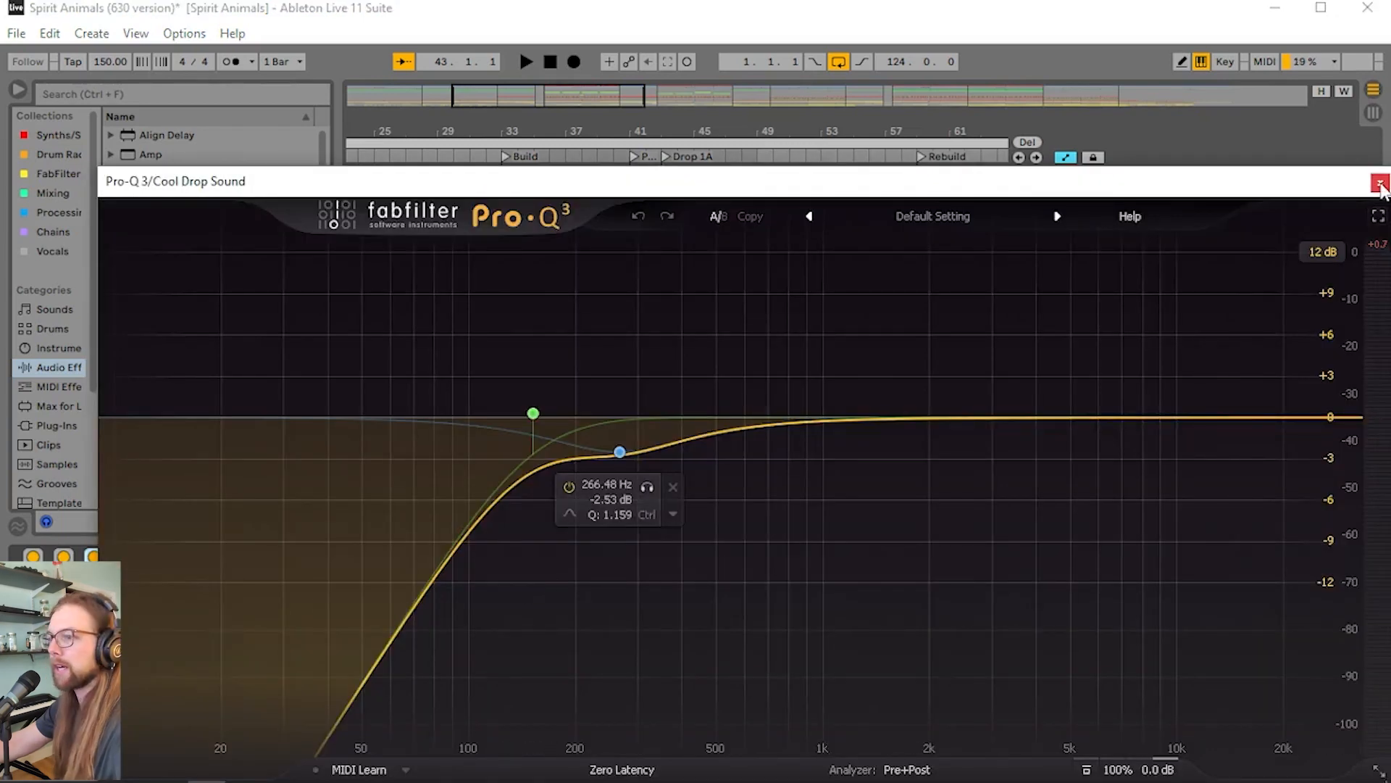
click(1381, 184)
double_click(185, 557)
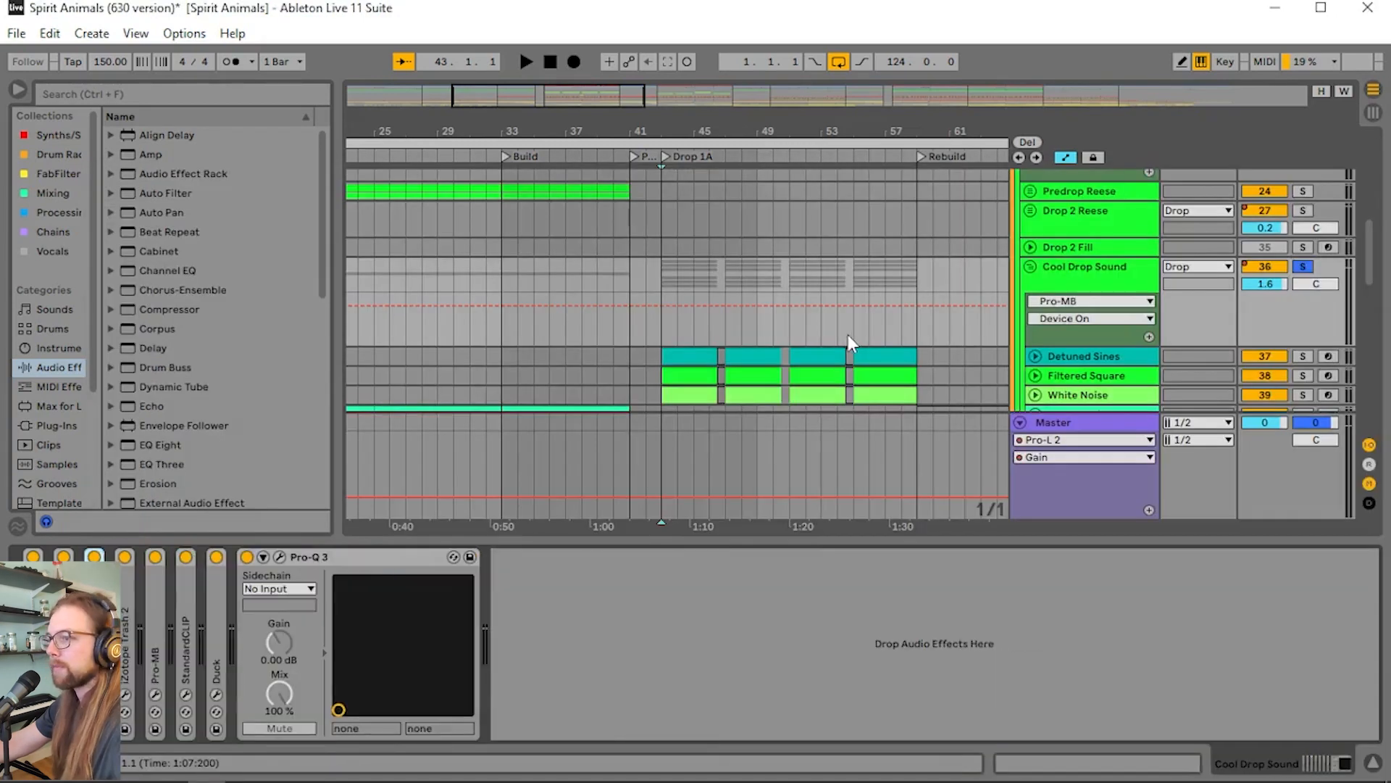
Review the distortion stage settings of iZotope Trash 2 on the Cool Drop Sound group and fold the device
double_click(129, 610)
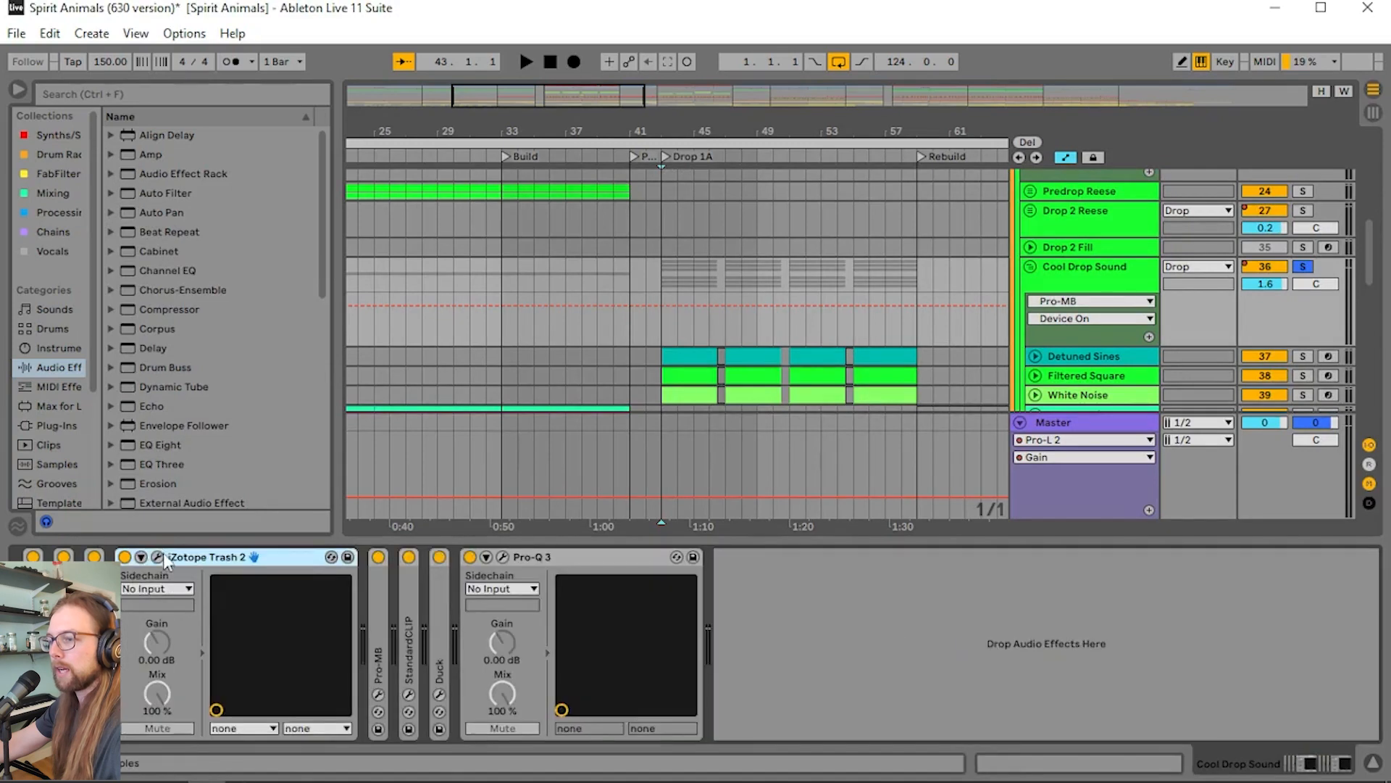
click(158, 556)
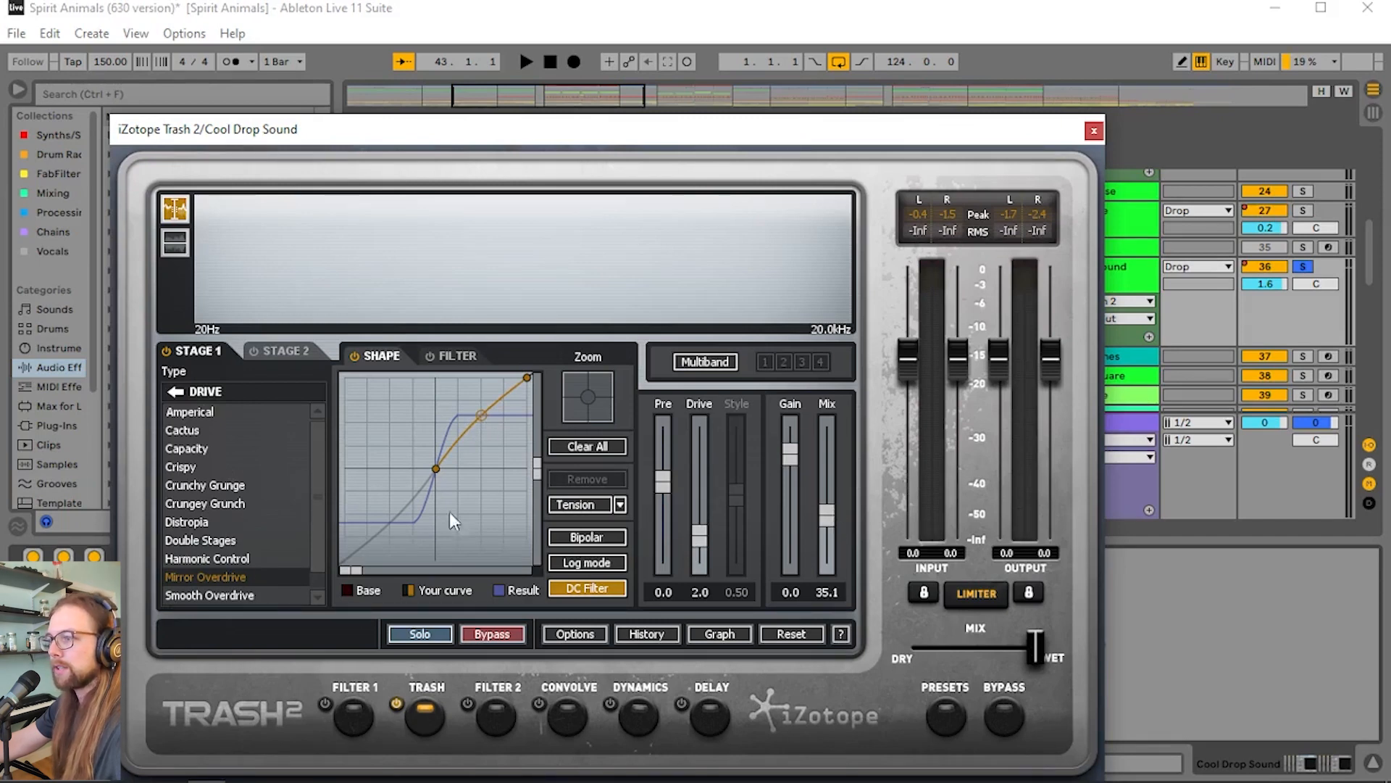
click(1093, 130)
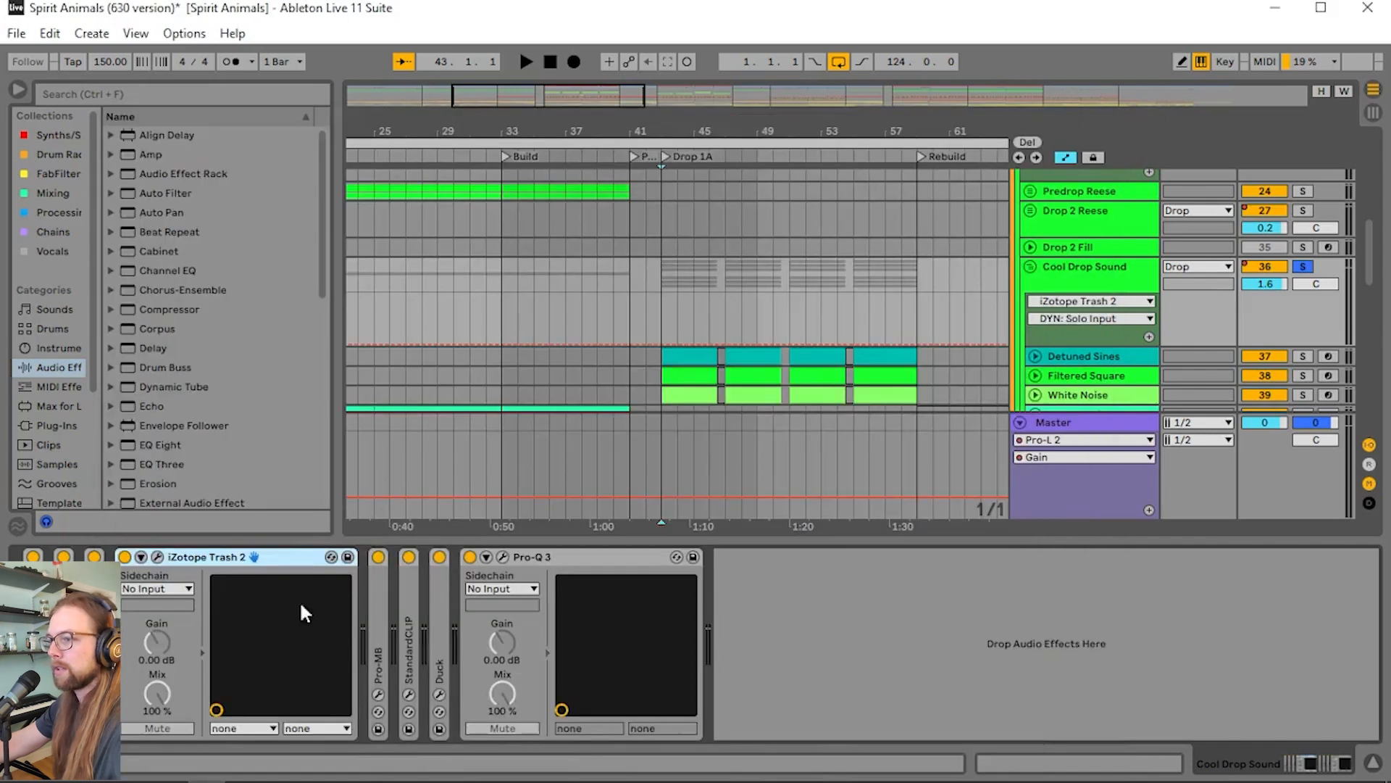
double_click(195, 555)
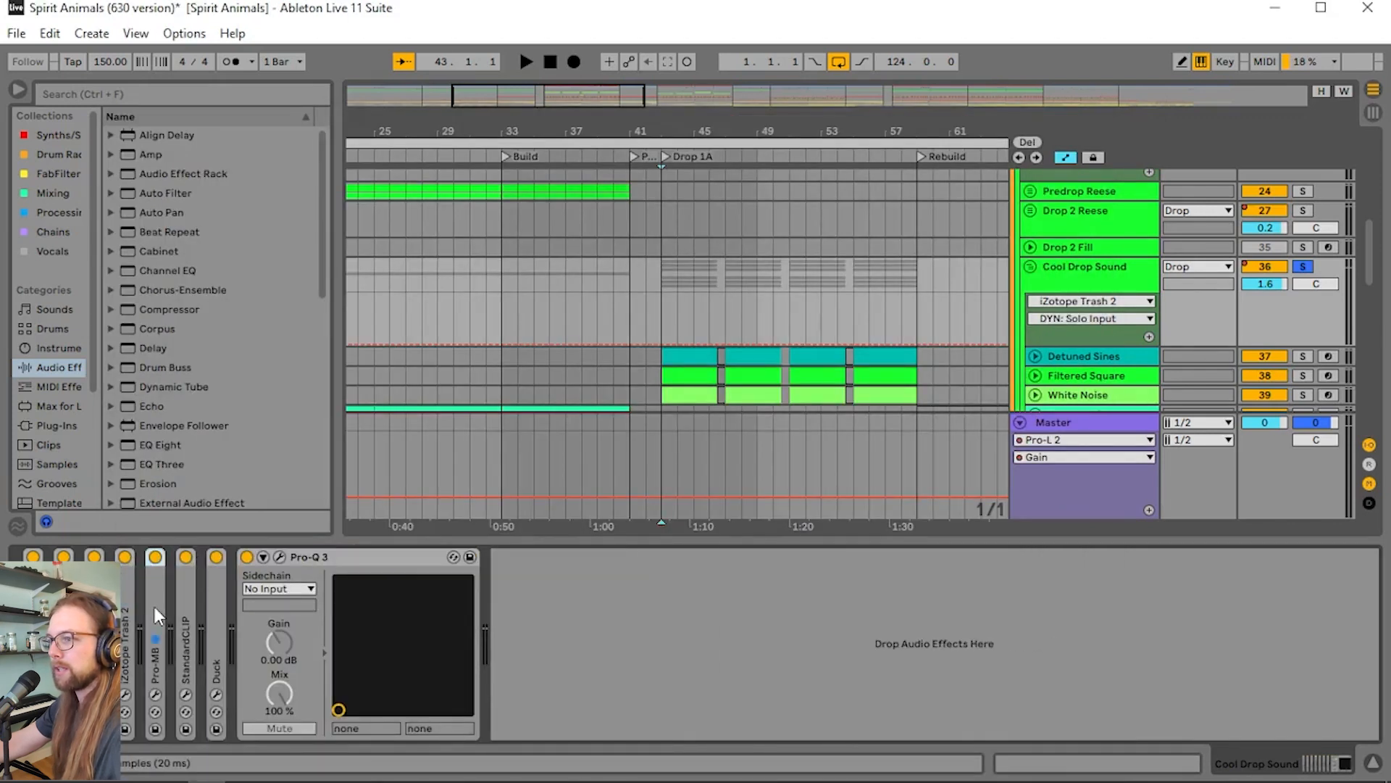
Examine the Pro-MB frequency bands on the Cool Drop Sound group, playing the drop, and close the plugin window
double_click(154, 606)
click(188, 560)
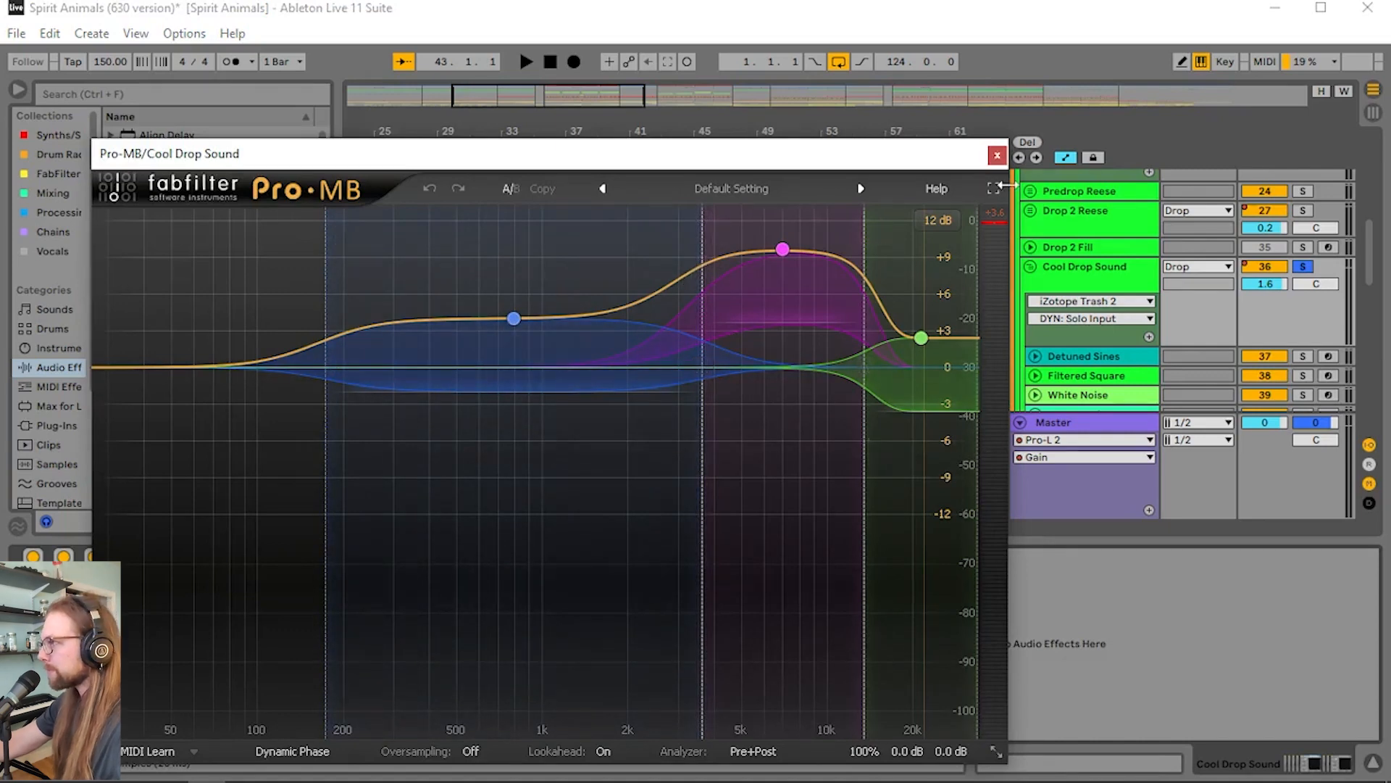
drag(910, 164, 1097, 728)
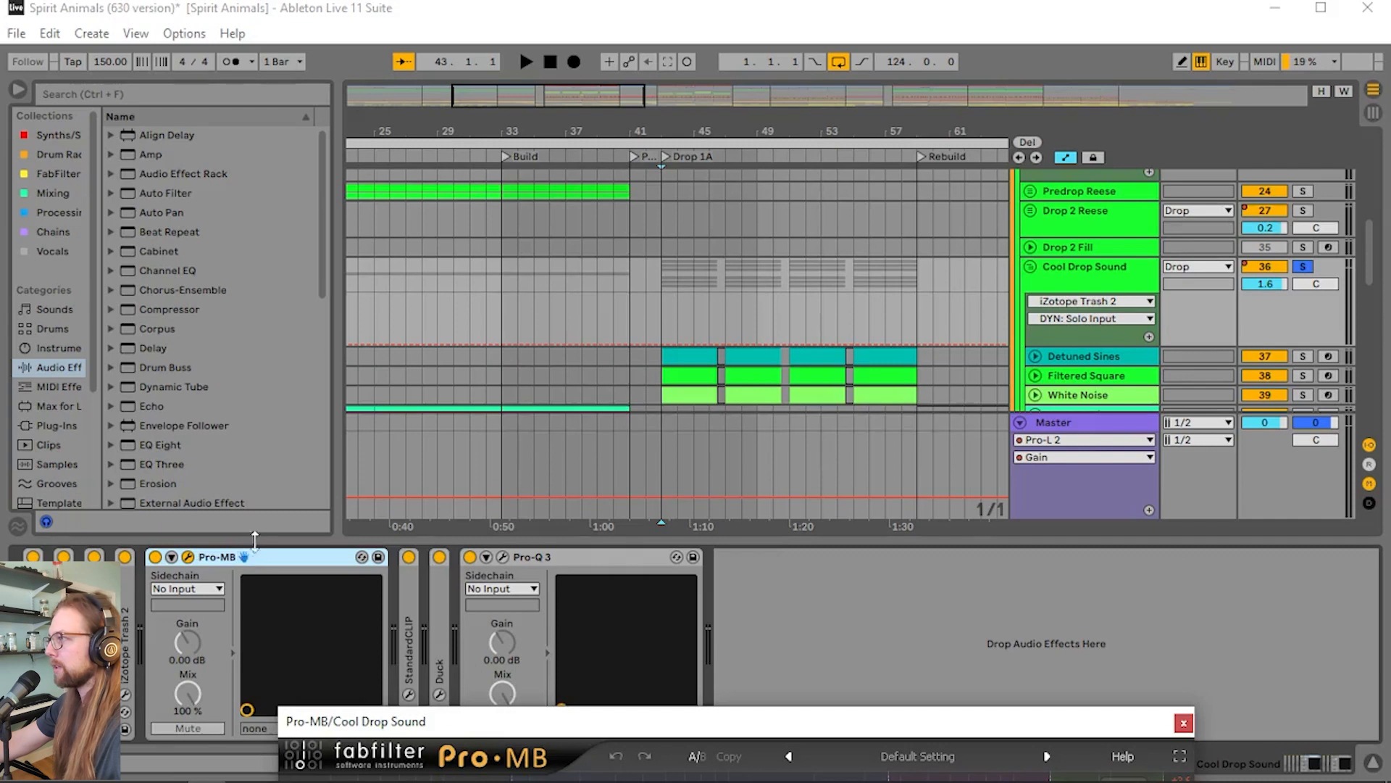
scroll(724, 290, down, 1)
drag(679, 721, 655, 140)
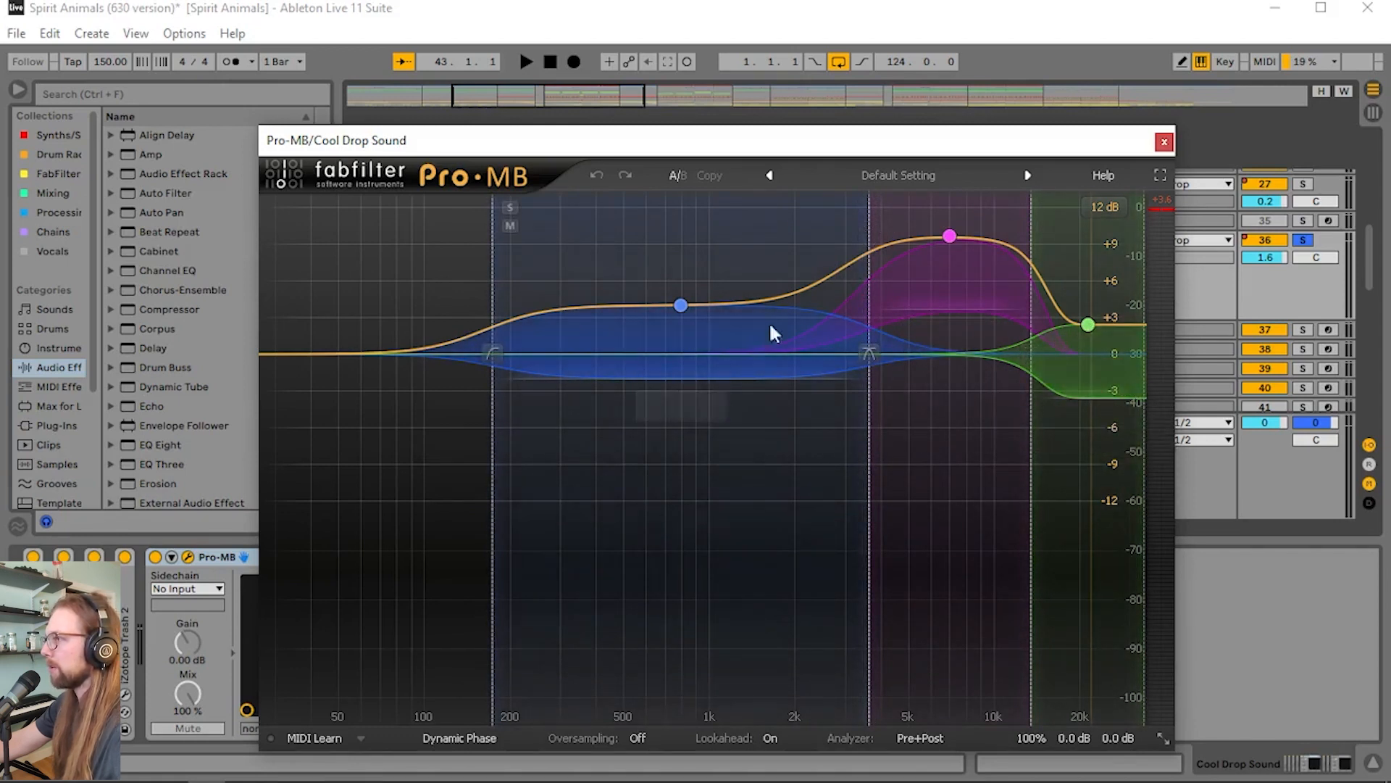
drag(966, 161, 1017, 429)
key(space)
drag(892, 413, 885, 314)
click(1208, 312)
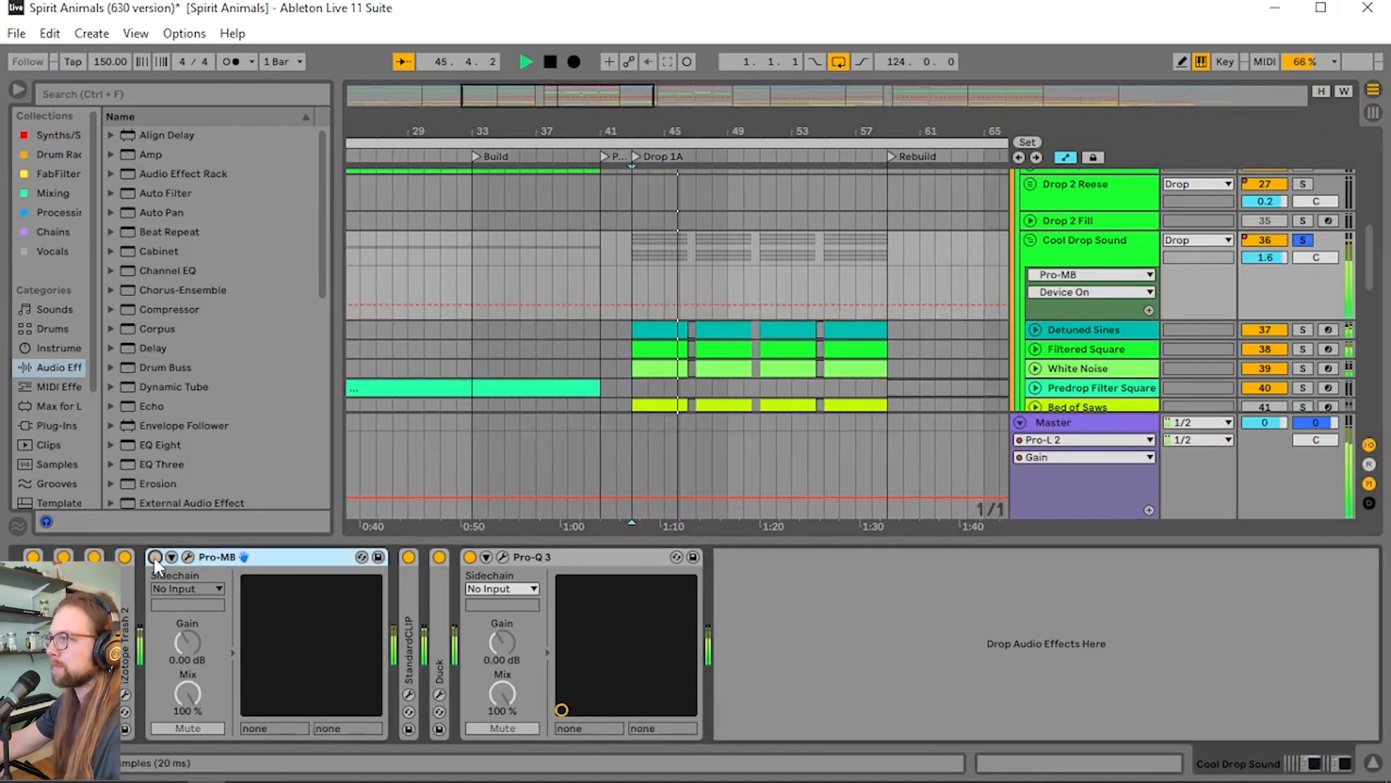
Compare the drop with Pro-MB bypassed and enabled during playback, leaving it enabled, and fold the device
click(155, 557)
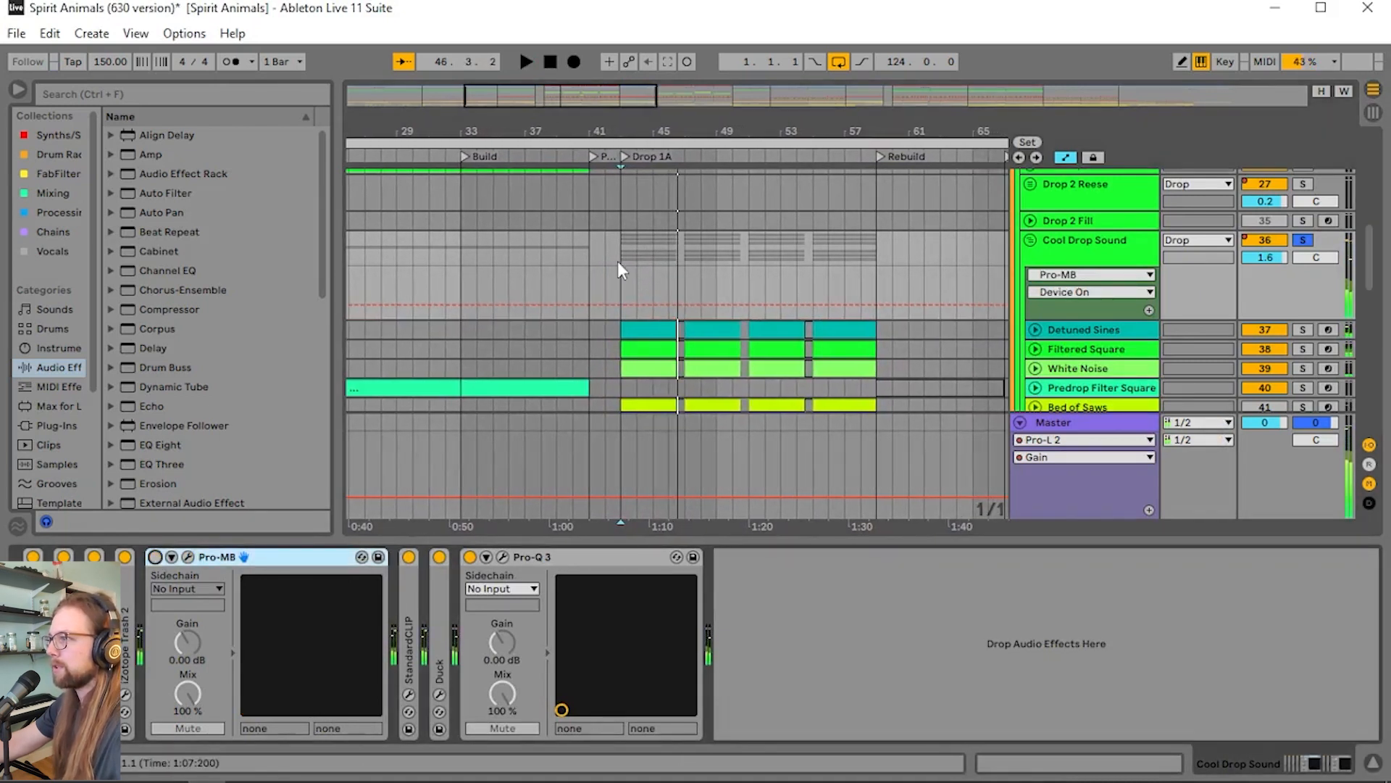
key(space)
click(155, 556)
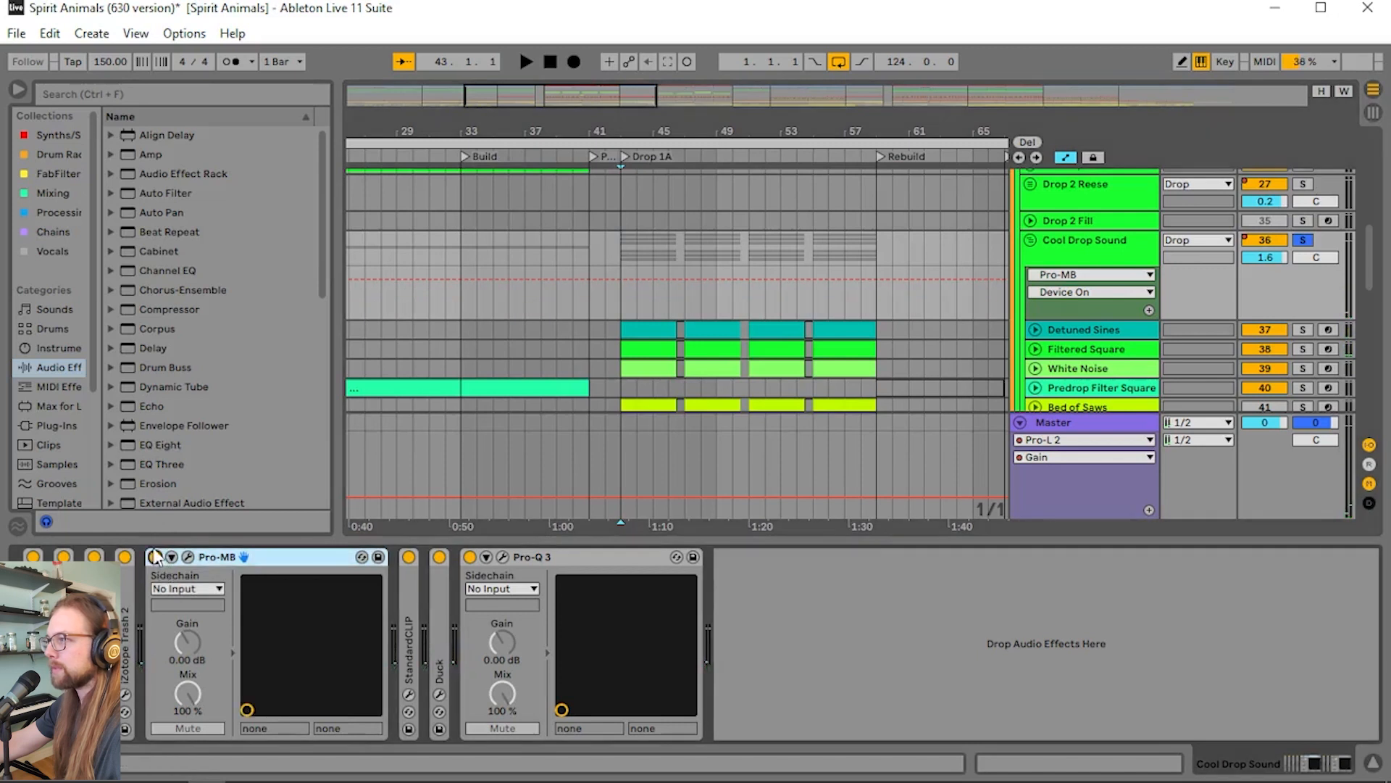
click(155, 556)
key(space)
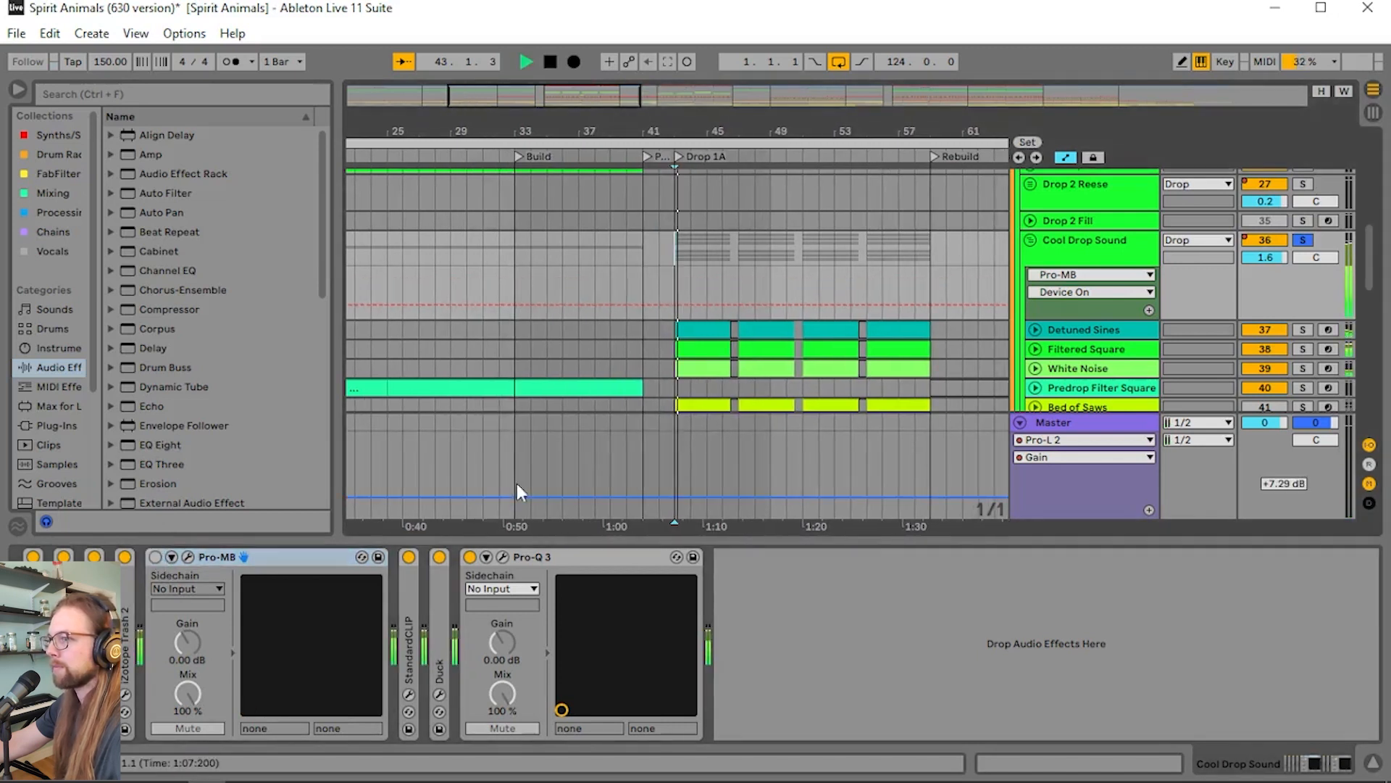
click(155, 556)
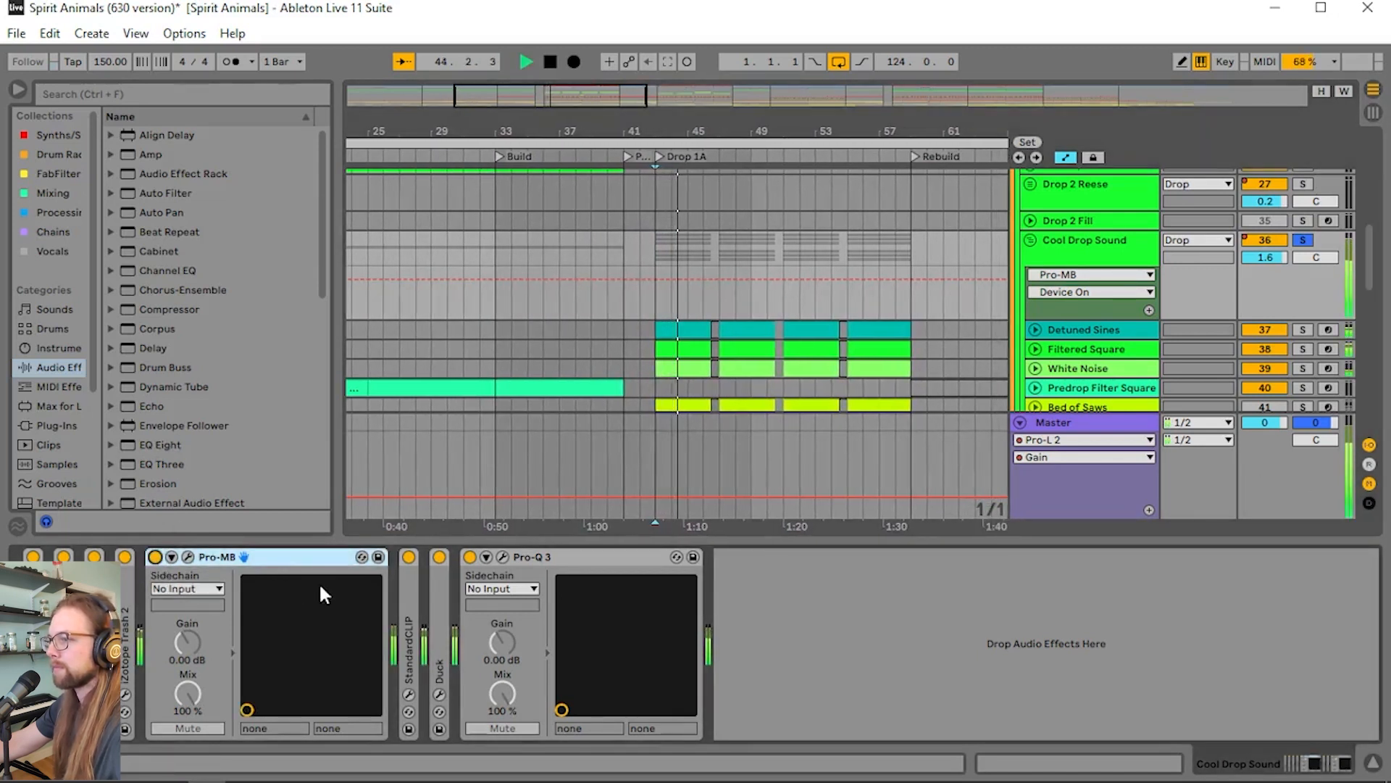
double_click(259, 560)
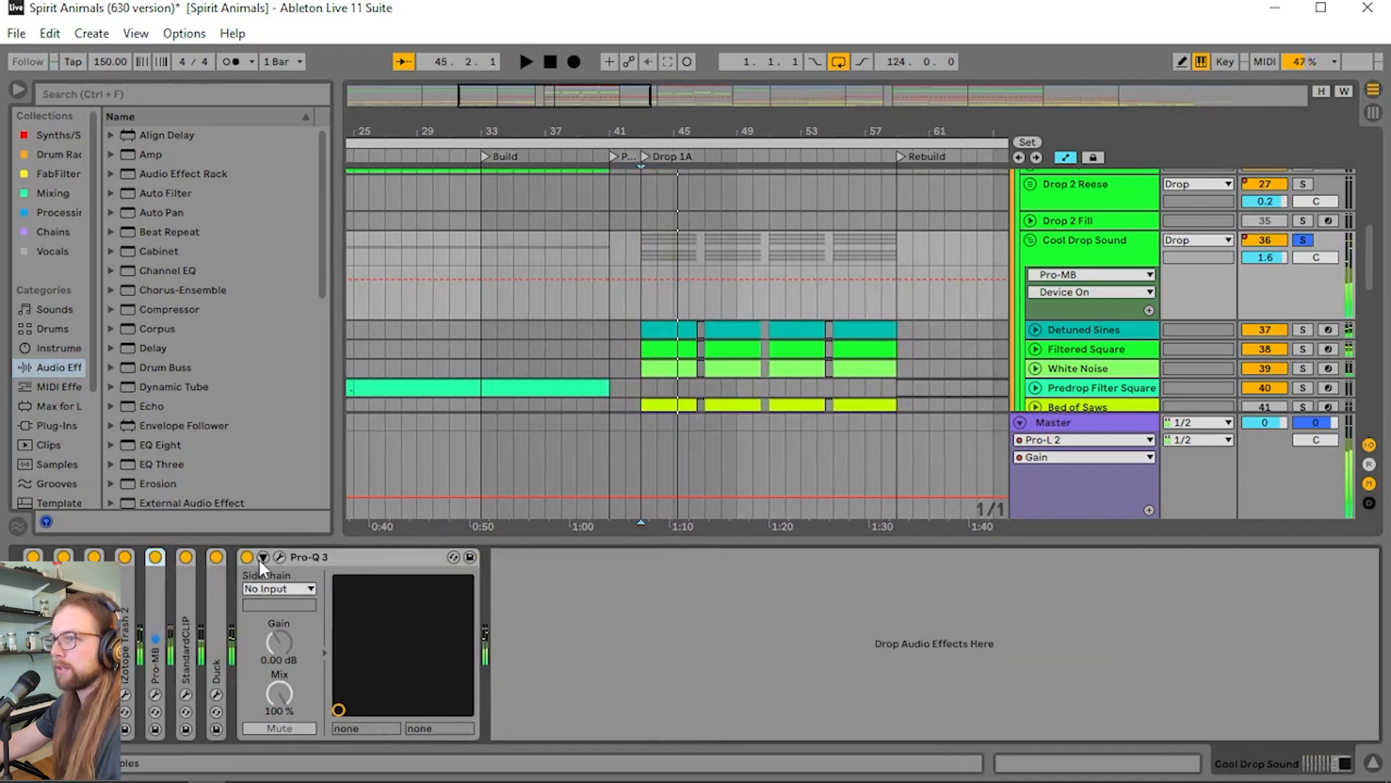
Locate Multiband Dynamics among the audio effects, recheck the Pro-MB plugin window and fold the device
scroll(171, 405, down, 6)
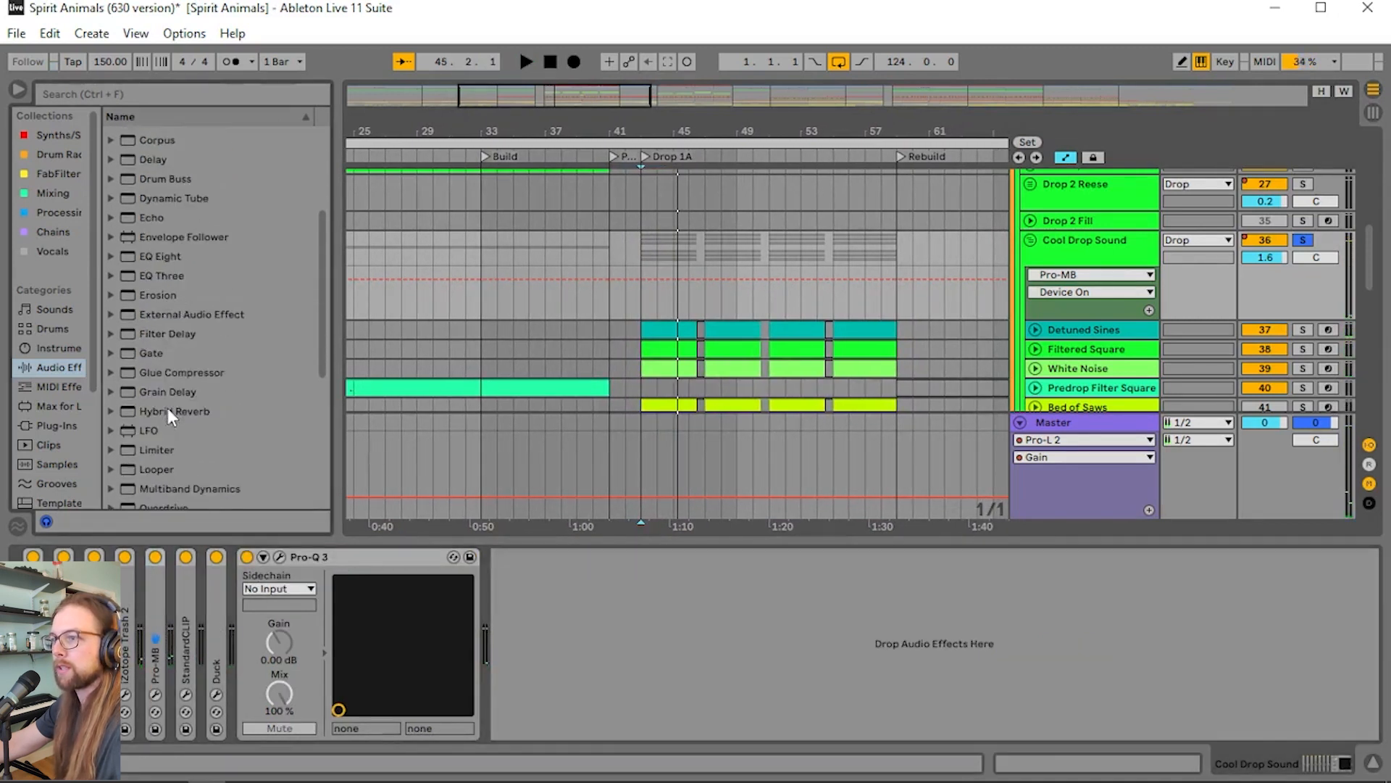
click(149, 434)
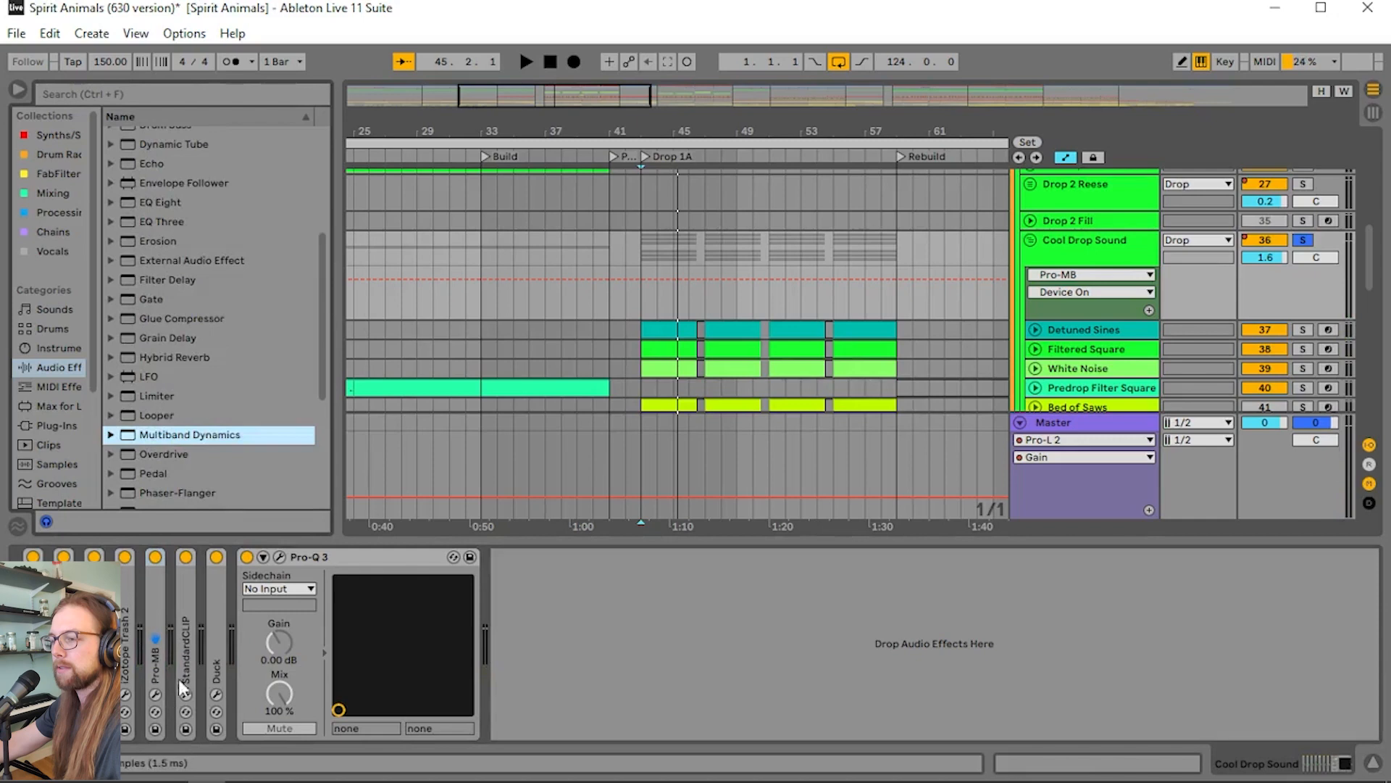
double_click(155, 641)
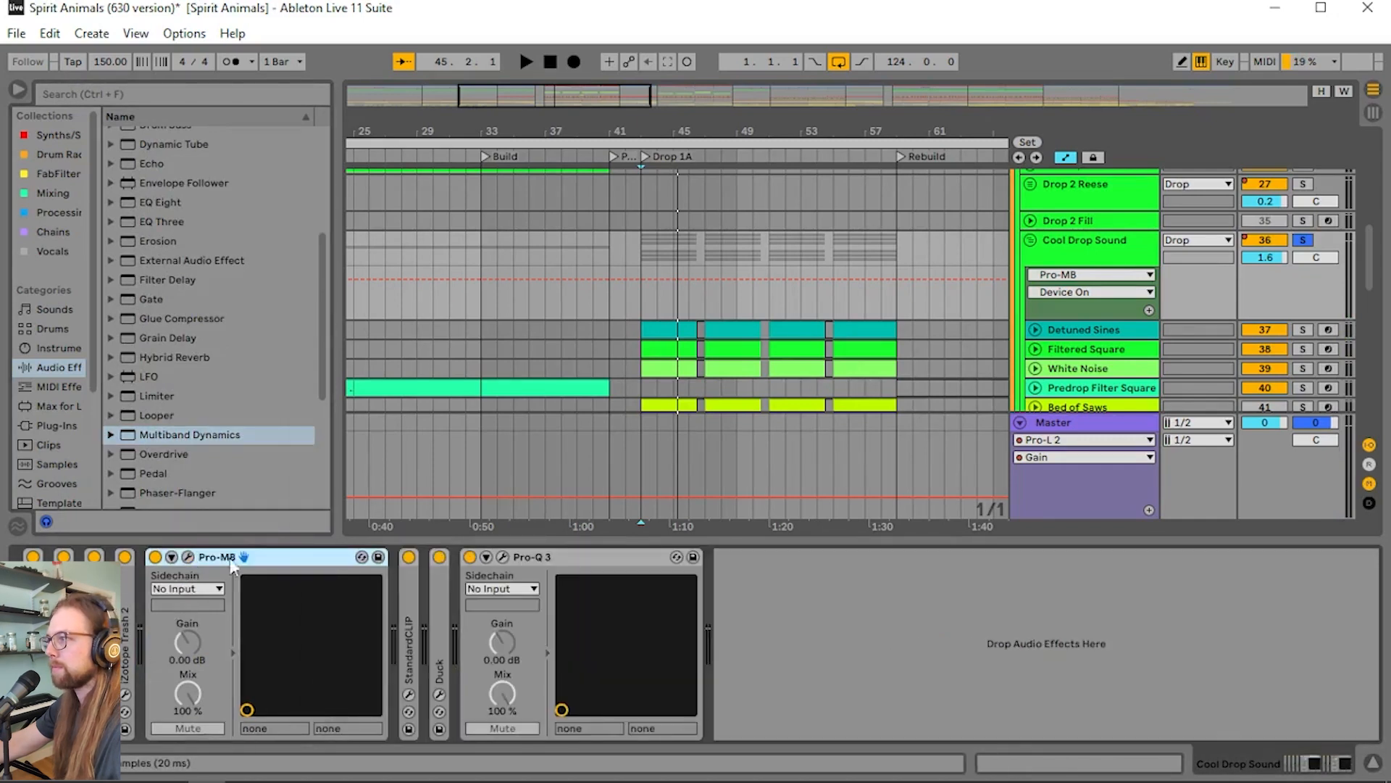
click(188, 556)
click(1209, 174)
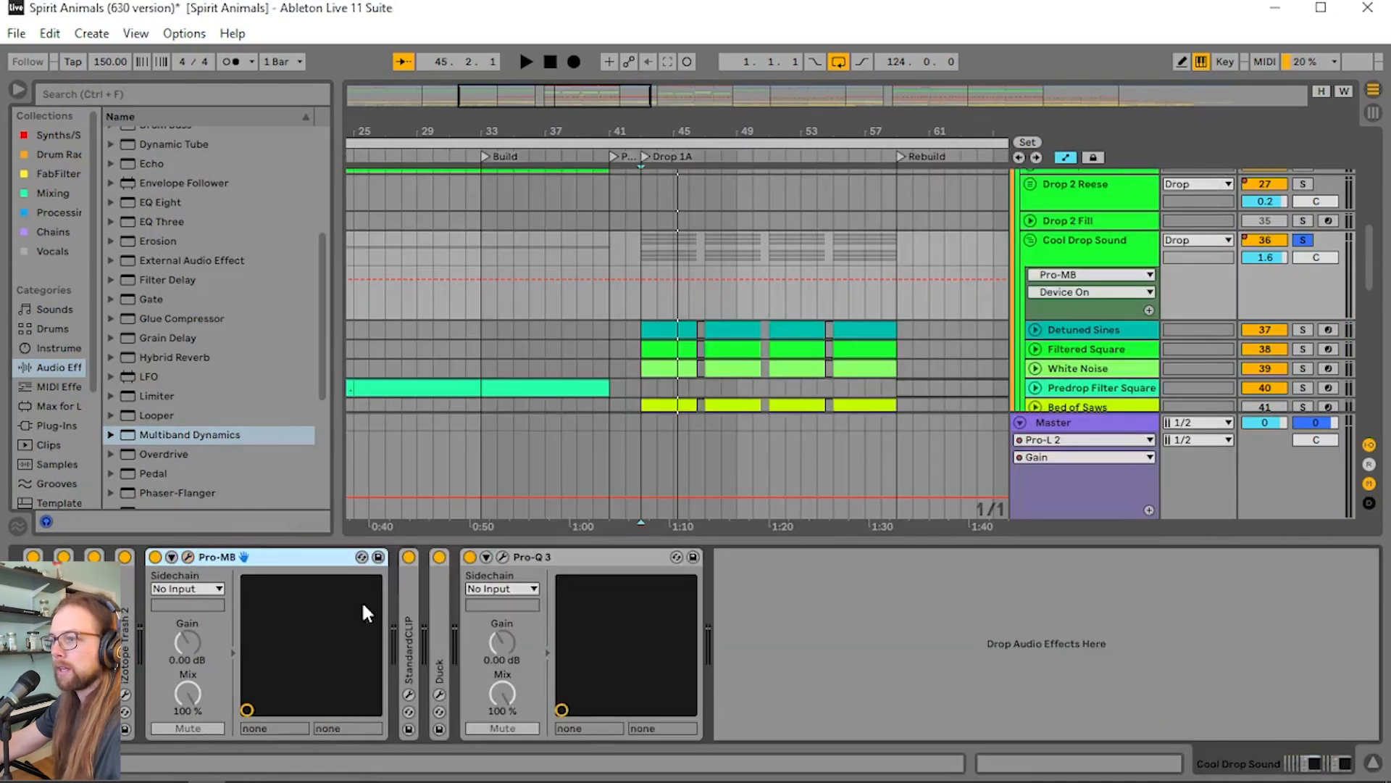
double_click(247, 561)
Examine the StandardCLIP settings and clipping display on the Cool Drop Sound group while the drop plays
double_click(184, 619)
click(218, 557)
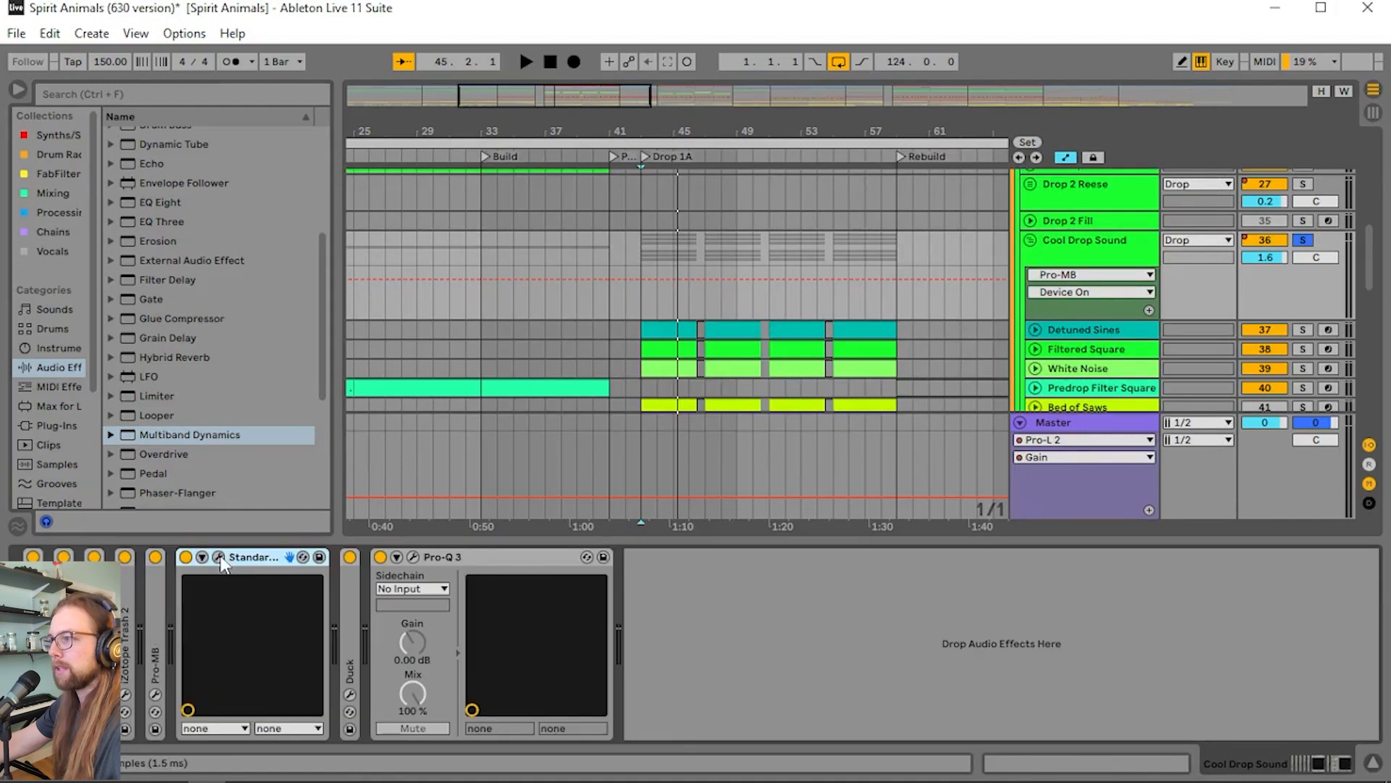
key(space)
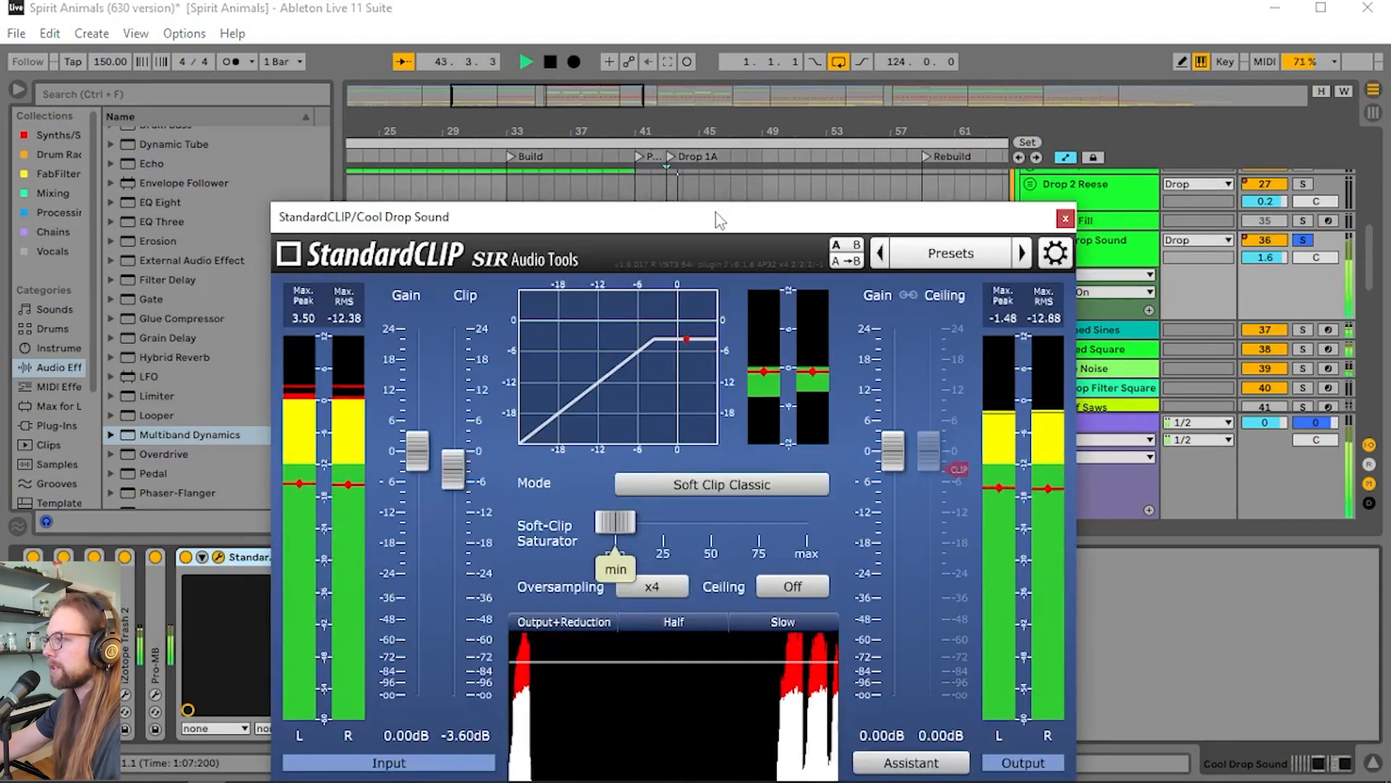
drag(727, 229, 661, 114)
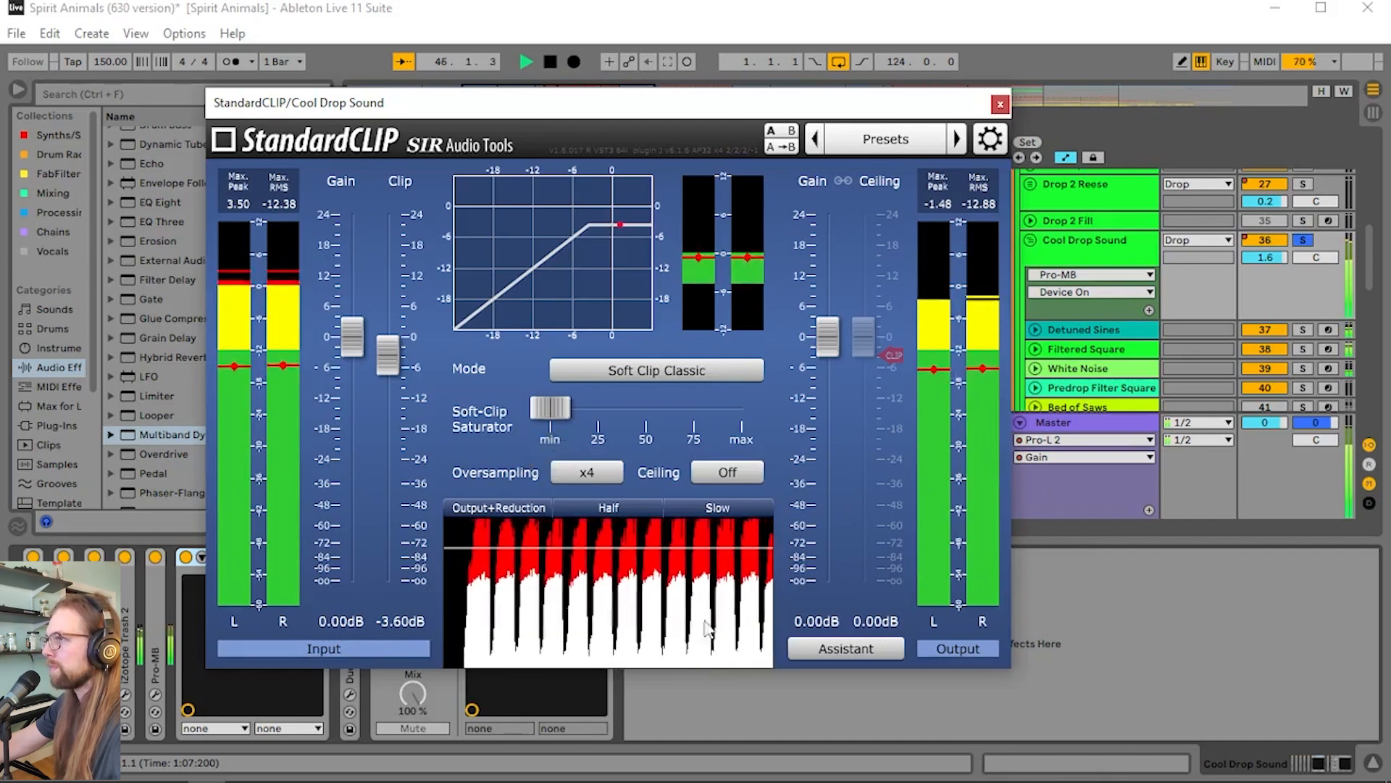
click(1000, 103)
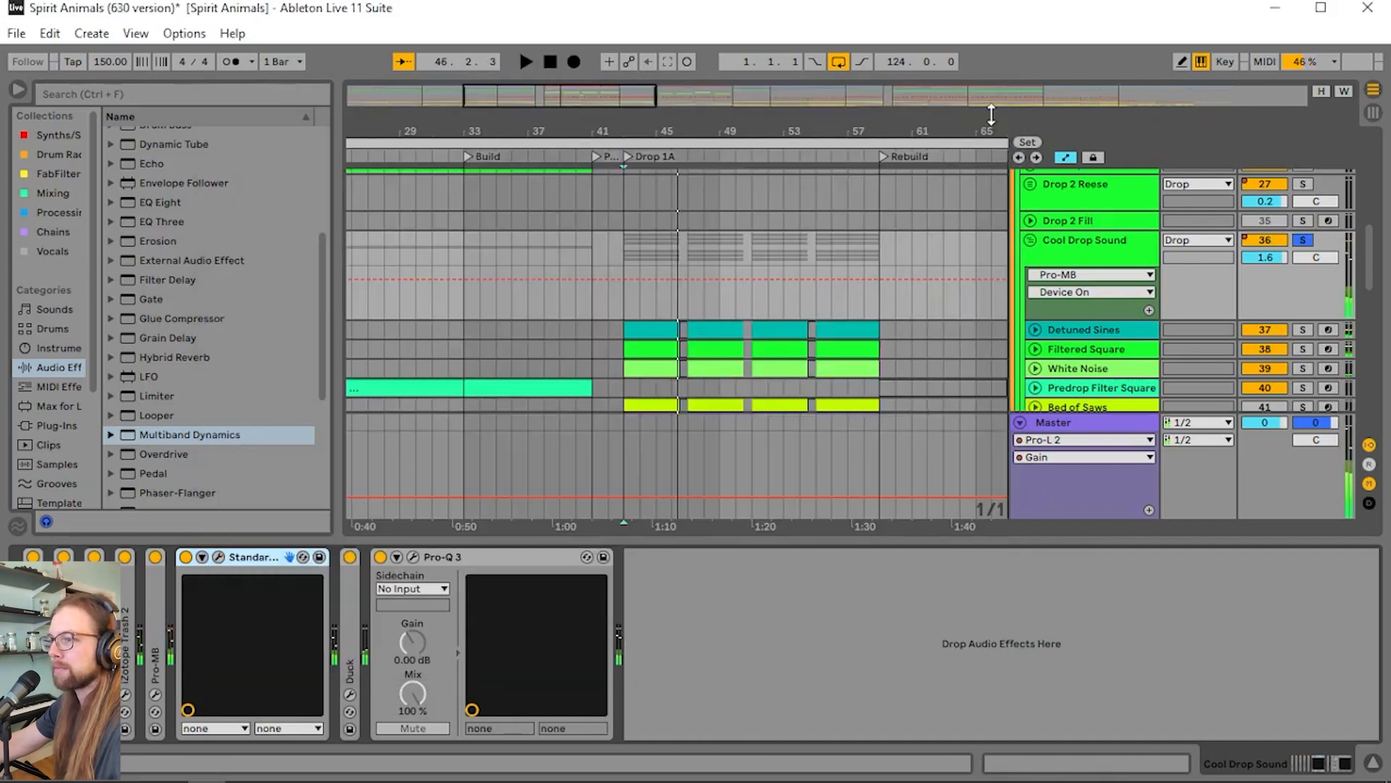
Compare the drop with StandardCLIP bypassed and enabled, recheck its clipping display and fold the device
click(186, 558)
click(186, 558)
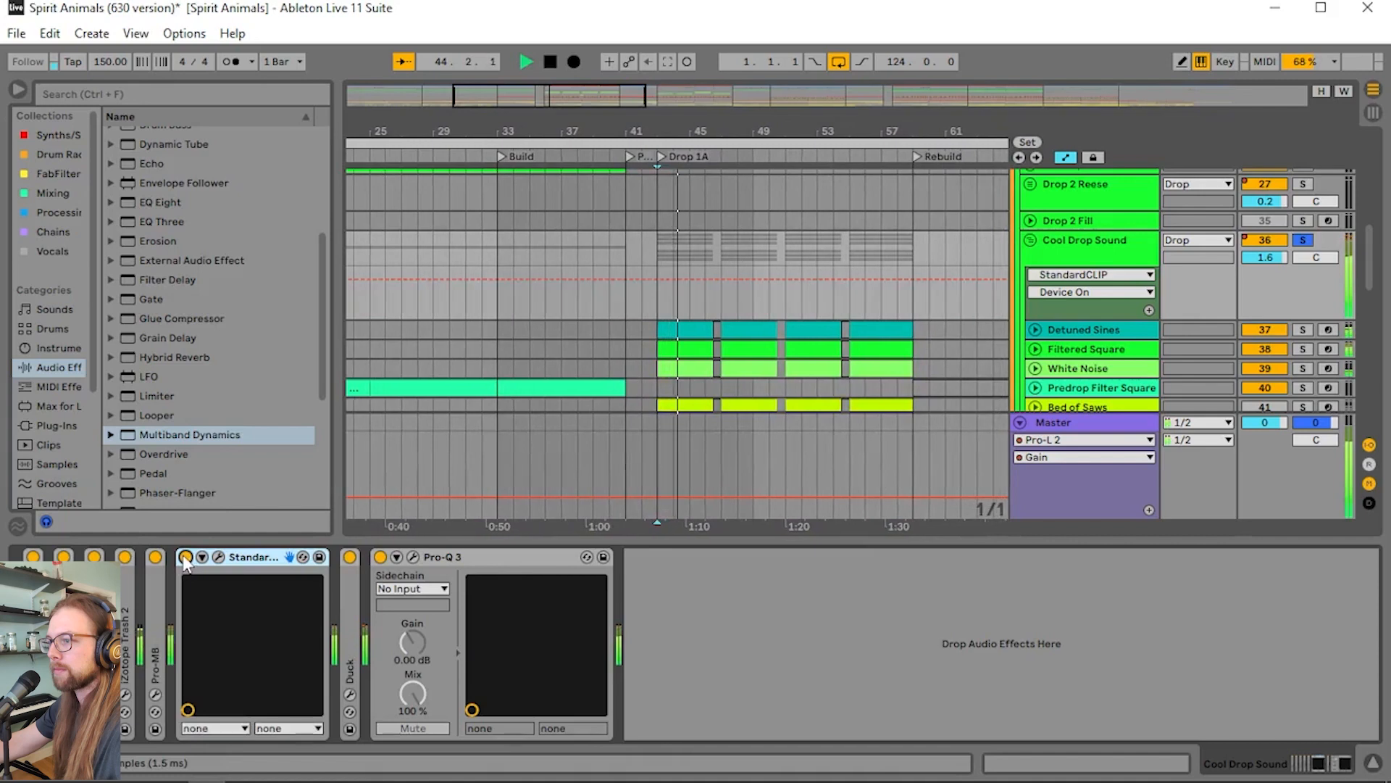
key(space)
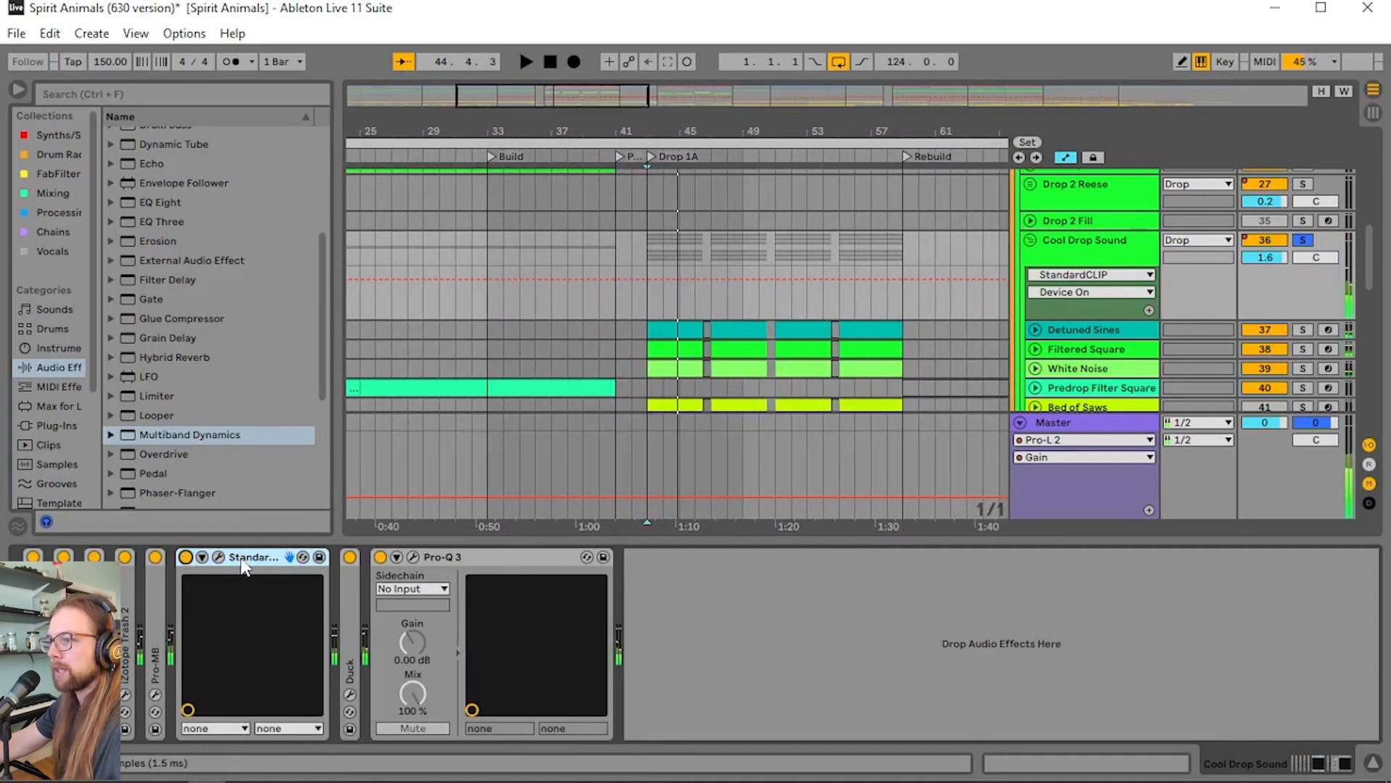
click(218, 556)
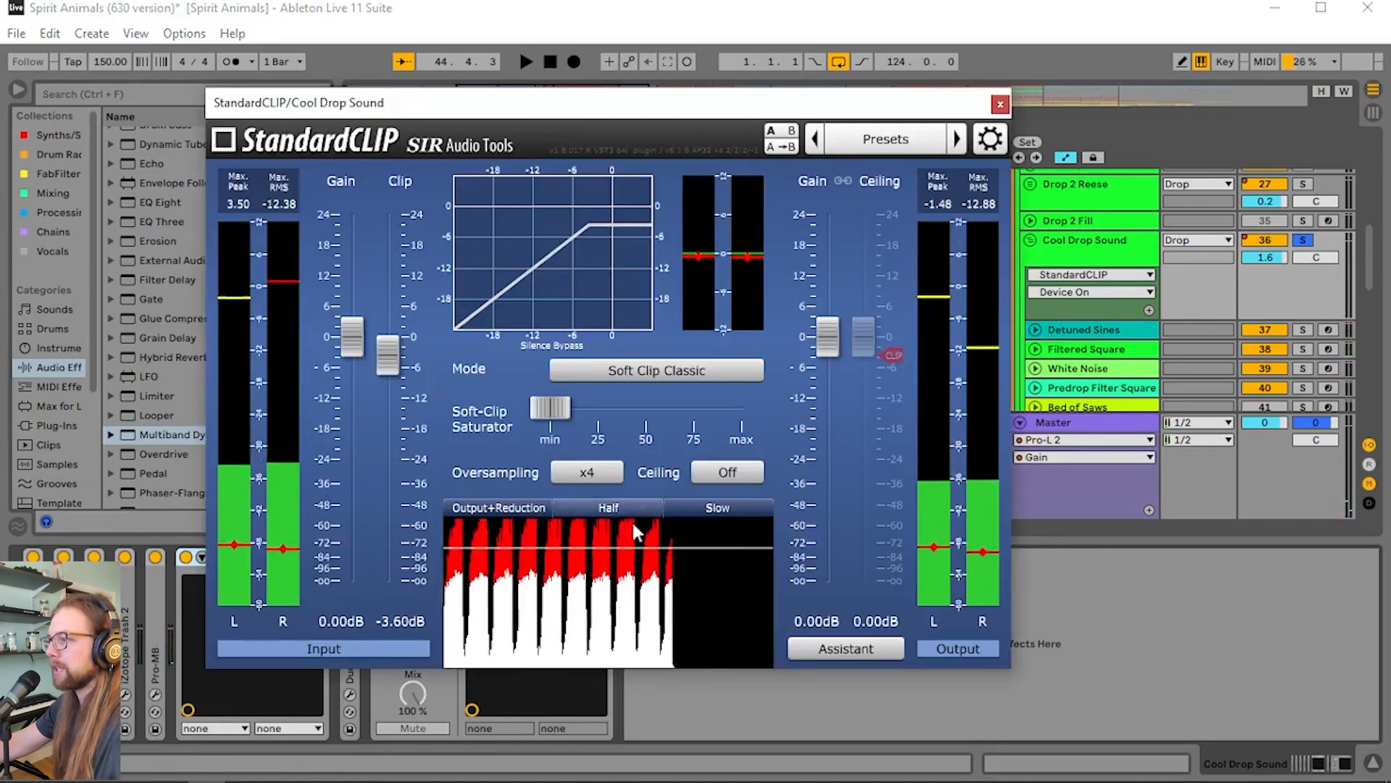
click(1000, 105)
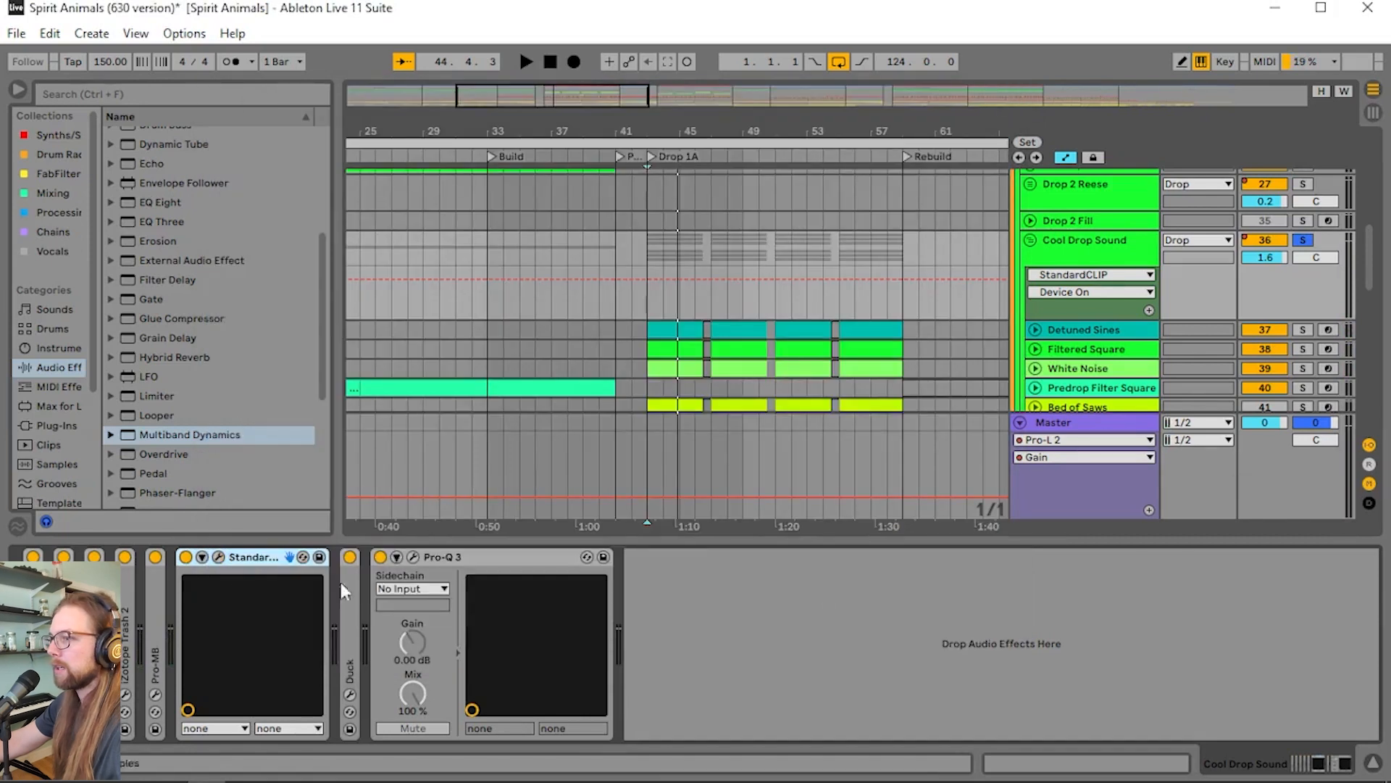
double_click(247, 558)
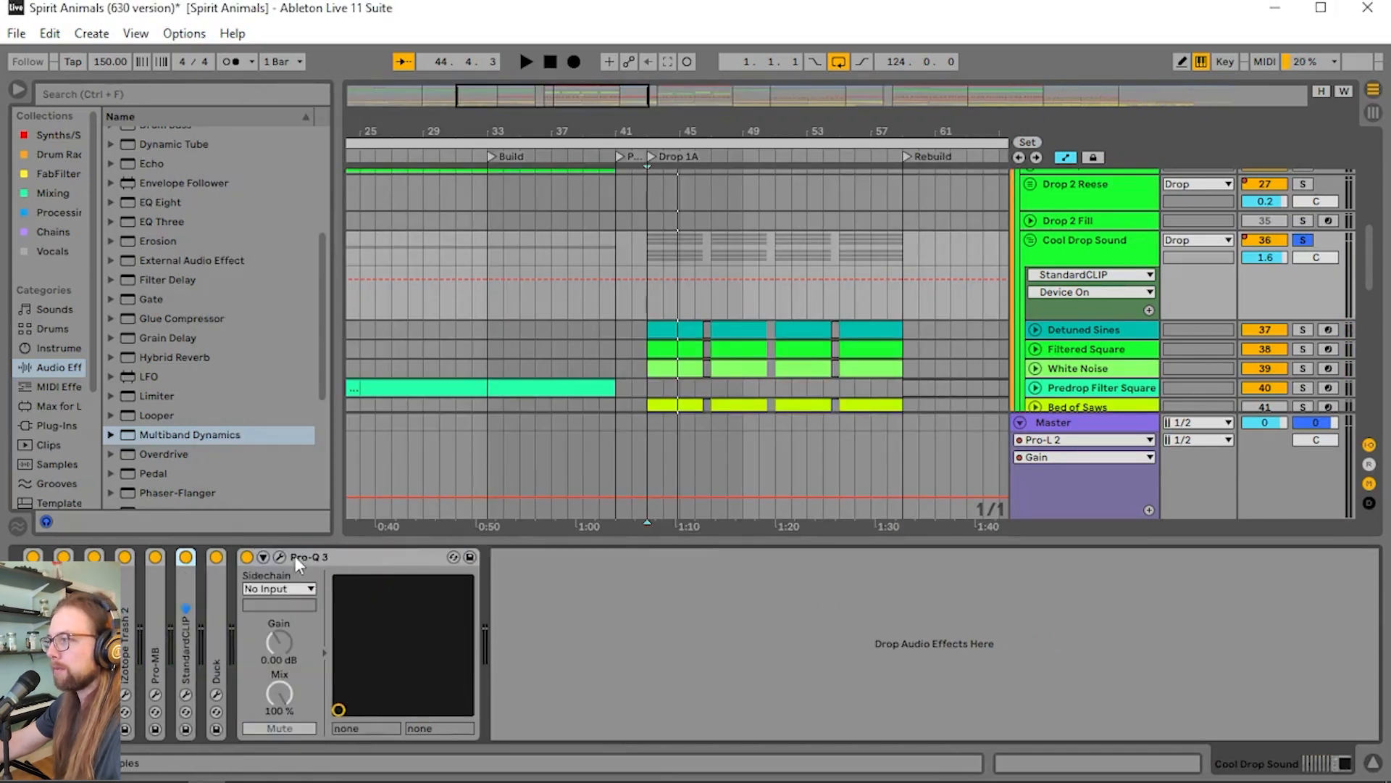
Fold the final Pro-Q 3, glance at the Master devices and return to the Cool Drop Sound group's device chain
double_click(289, 555)
click(1066, 420)
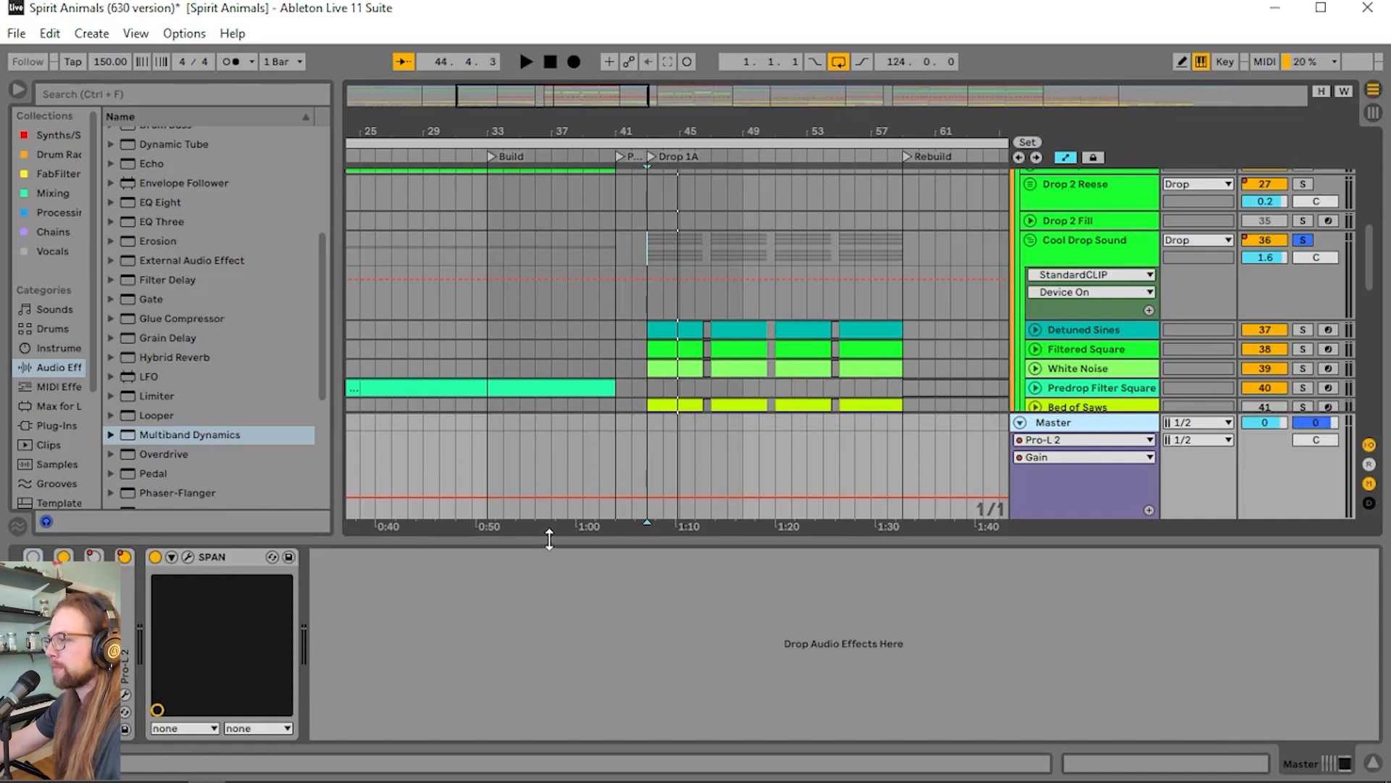
drag(550, 538, 549, 739)
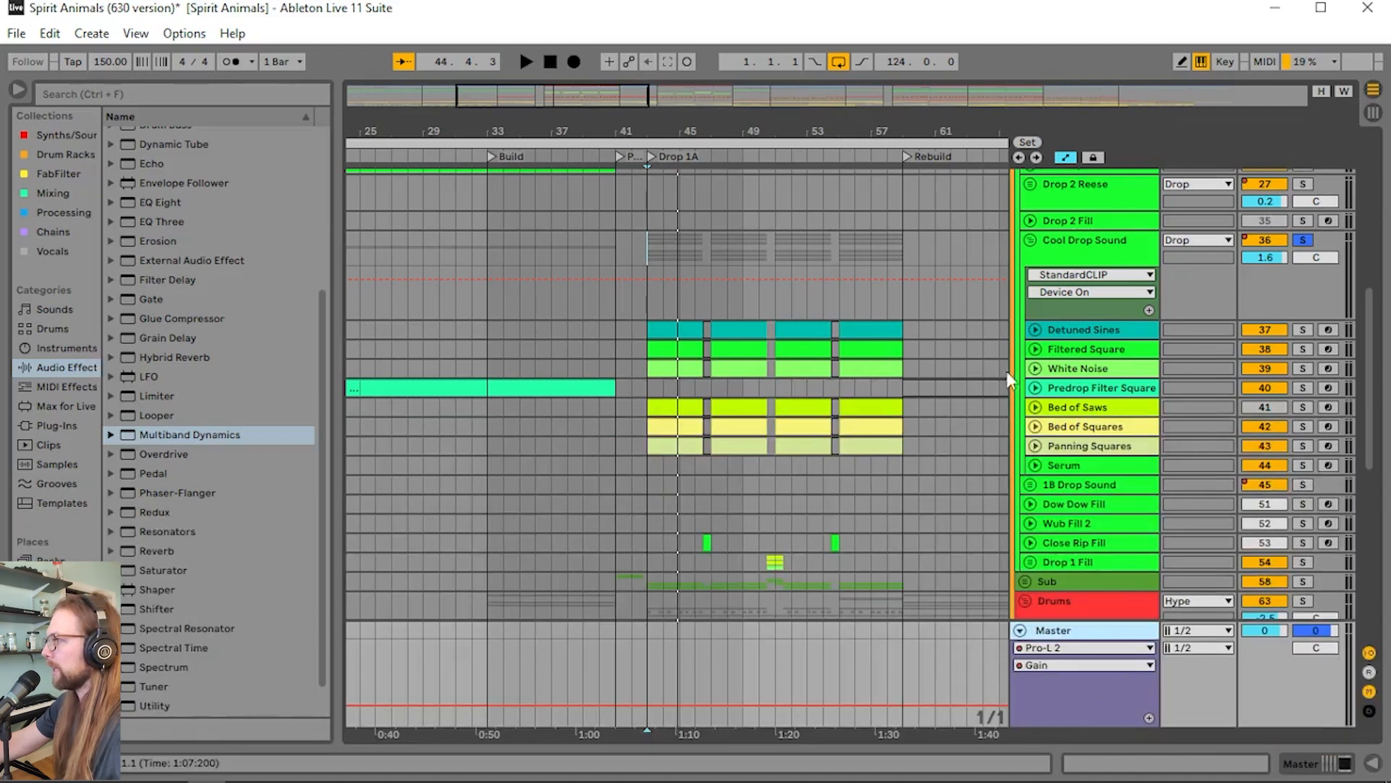
click(648, 299)
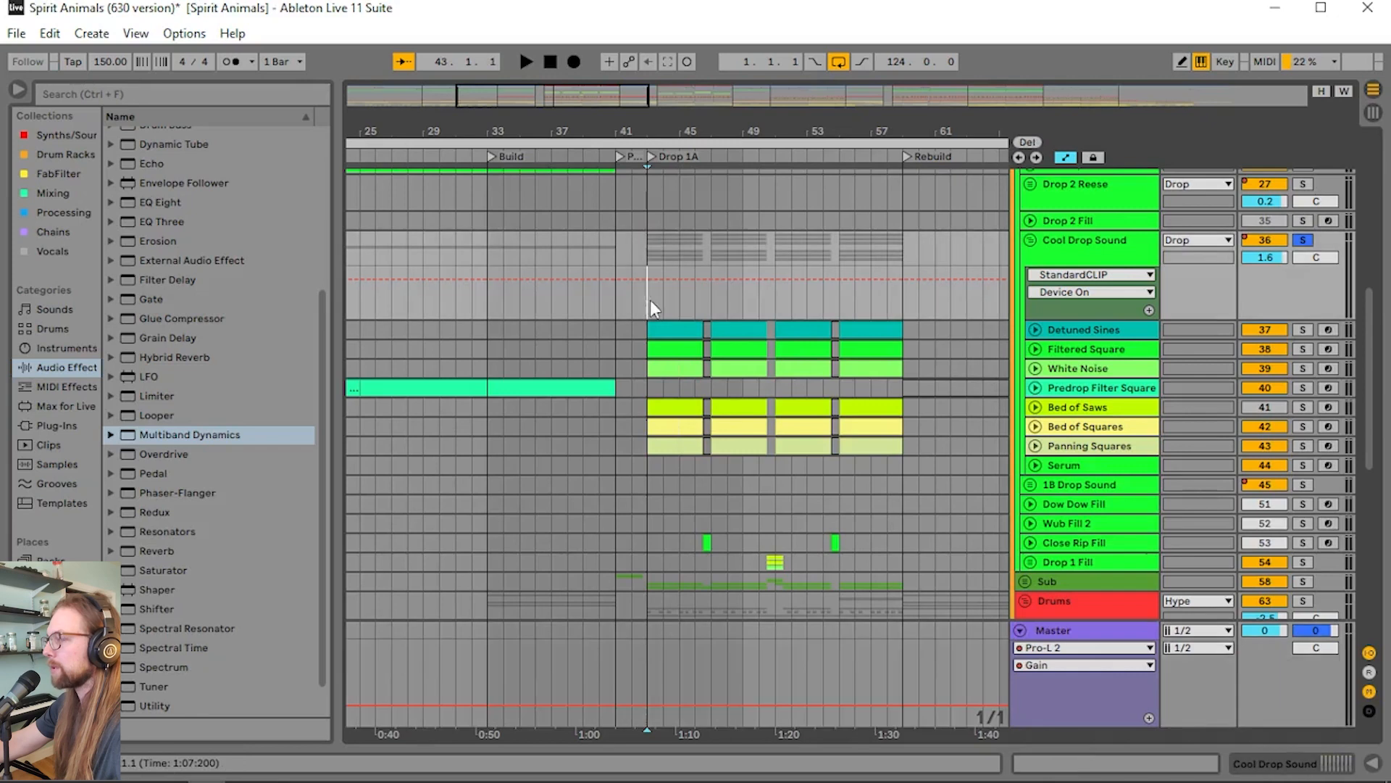
double_click(1096, 260)
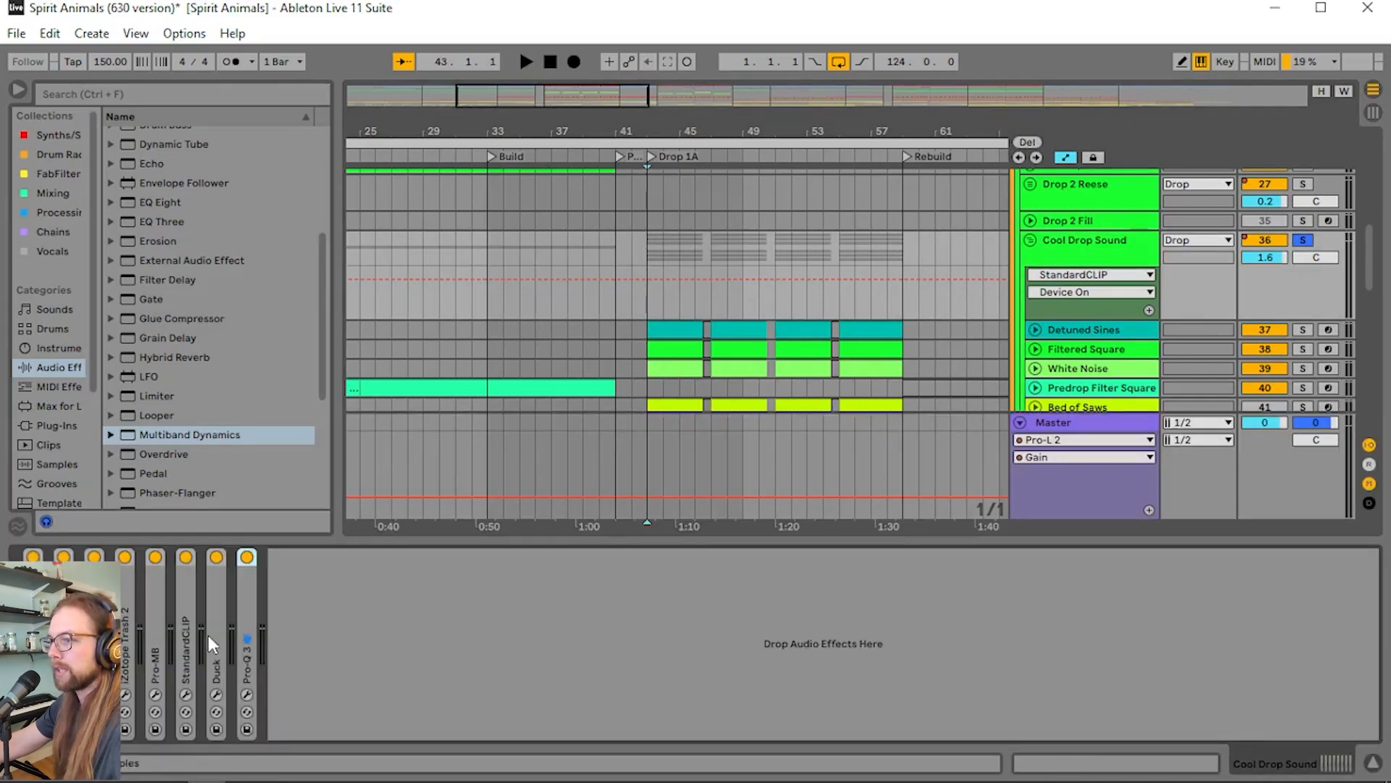
Check the Duck device's sidechain routing, fold it and expand the final Pro-Q 3 in the group's chain
double_click(208, 635)
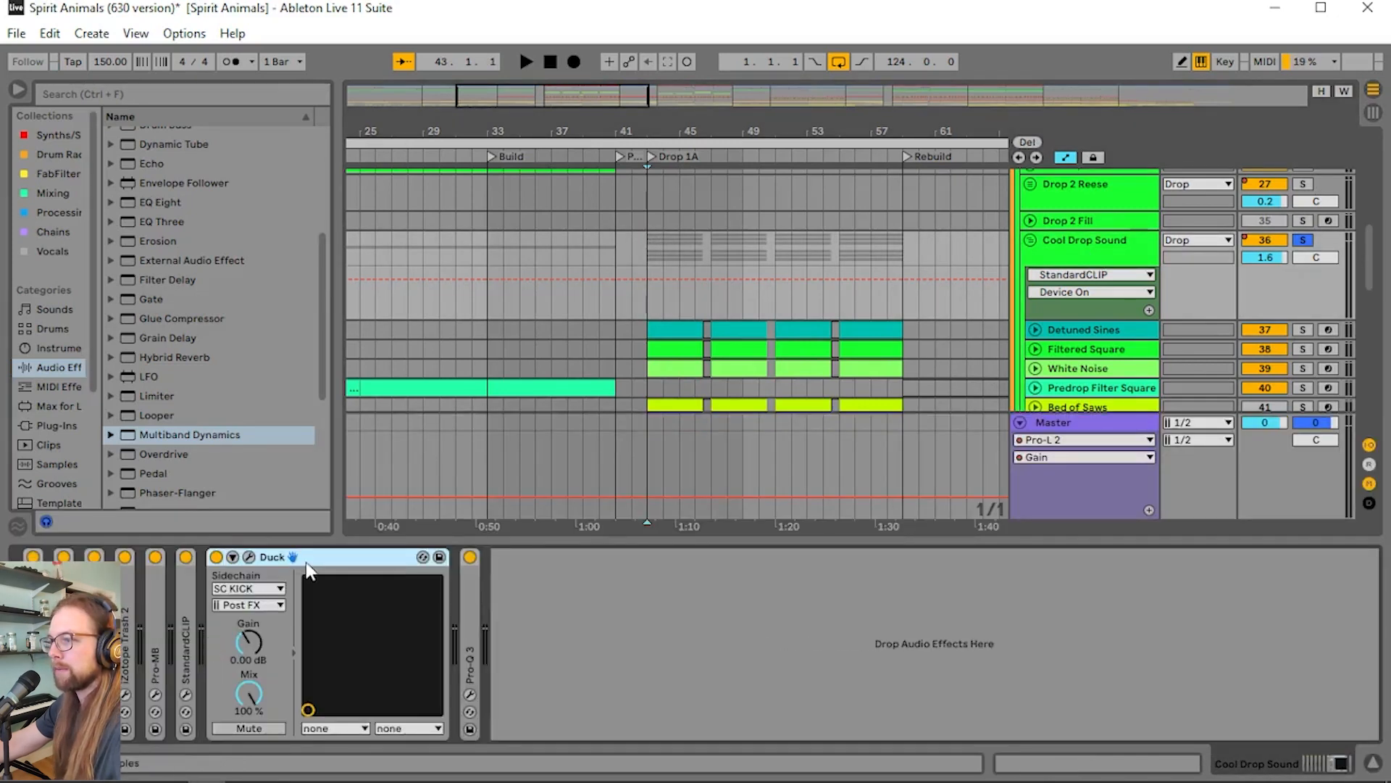
double_click(294, 558)
double_click(244, 608)
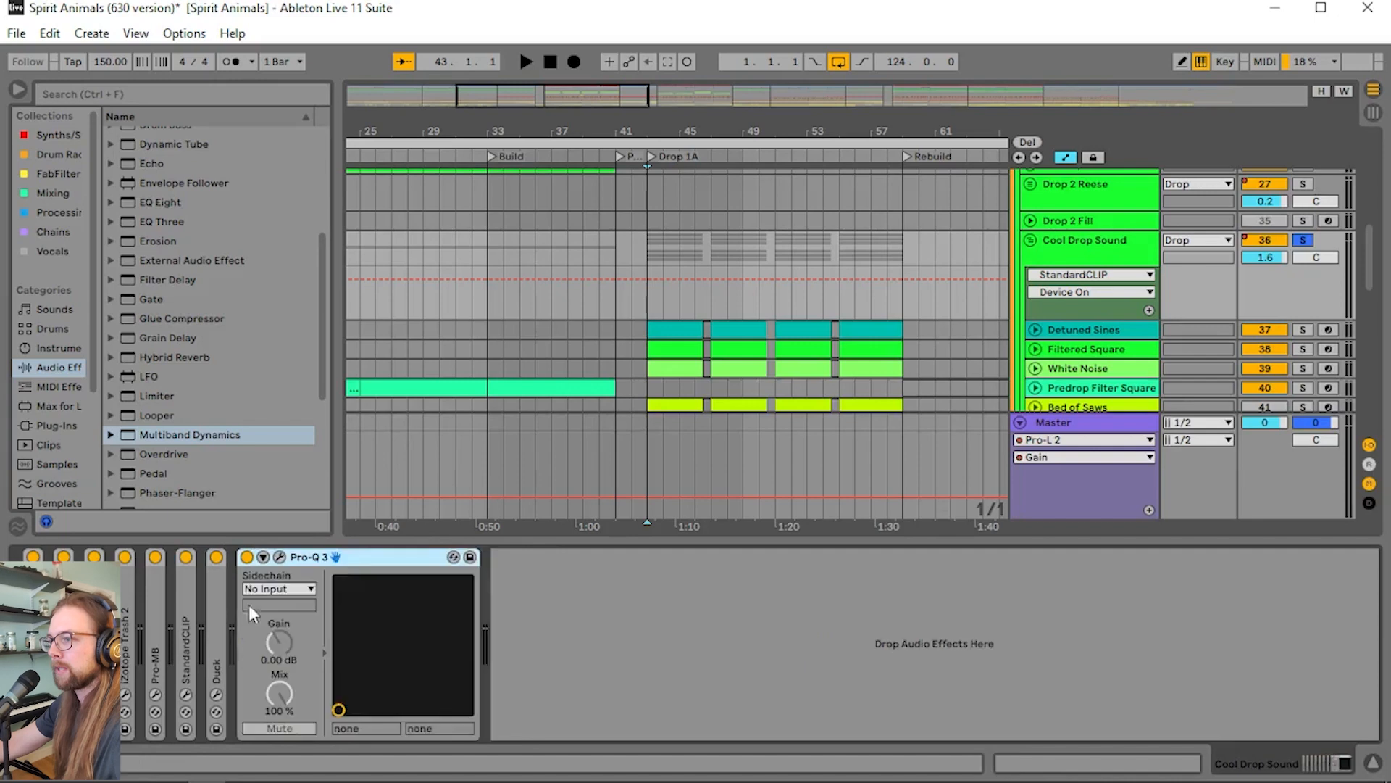
Examine the EQ bands of the Cool Drop Sound group's final Pro-Q 3 while the drop plays briefly
click(275, 553)
key(space)
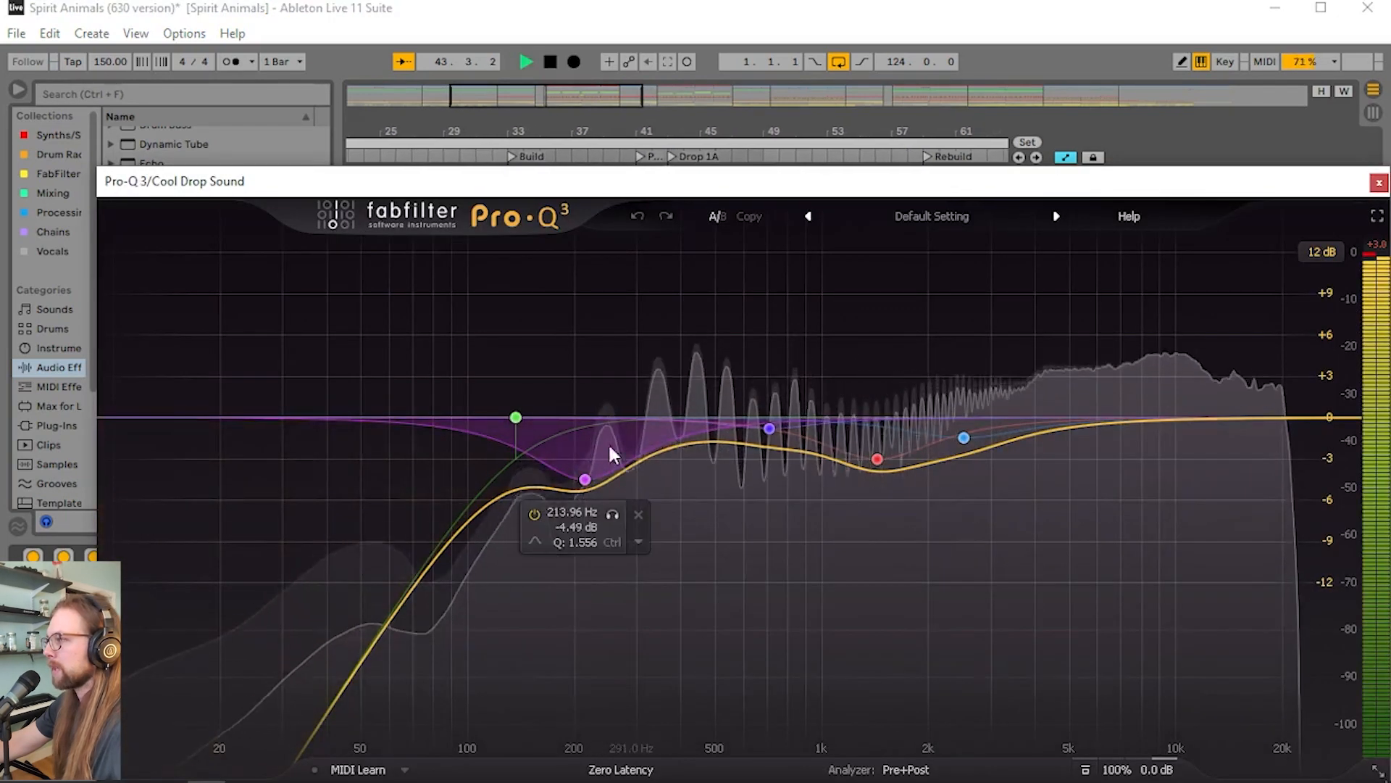
key(space)
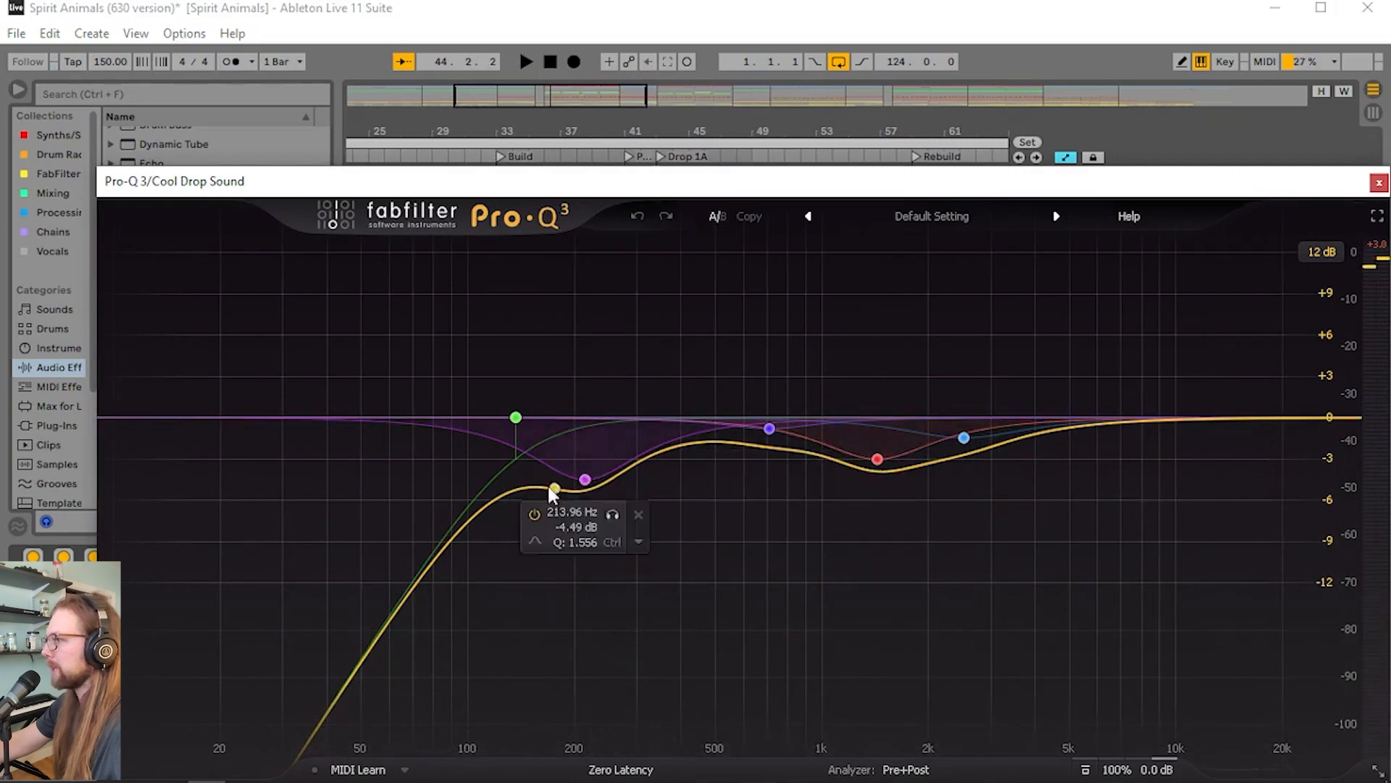
key(space)
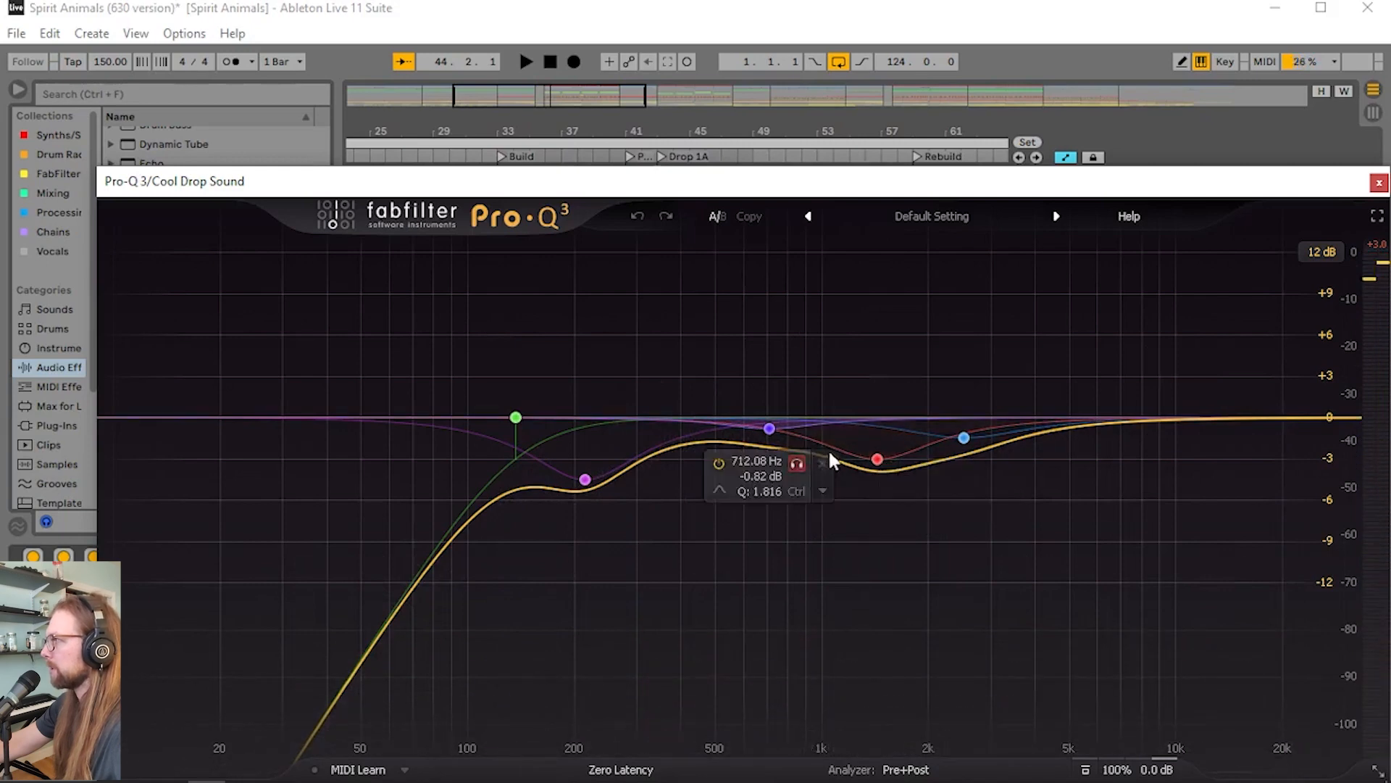
click(1379, 184)
Expand the Melodic group, clear the active solo and unfold the Background Melody track at the start of Drop 1A
scroll(758, 345, up, 10)
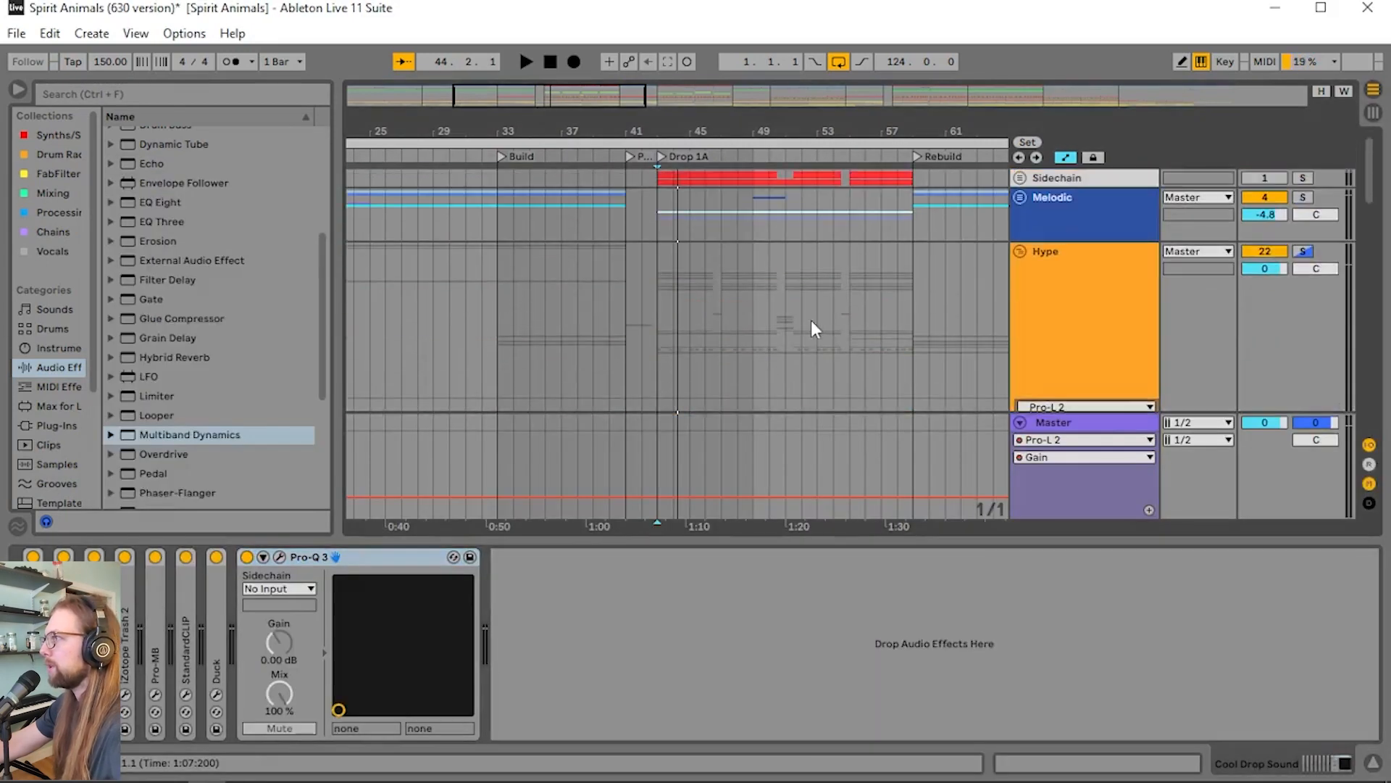
click(1020, 197)
scroll(874, 279, down, 3)
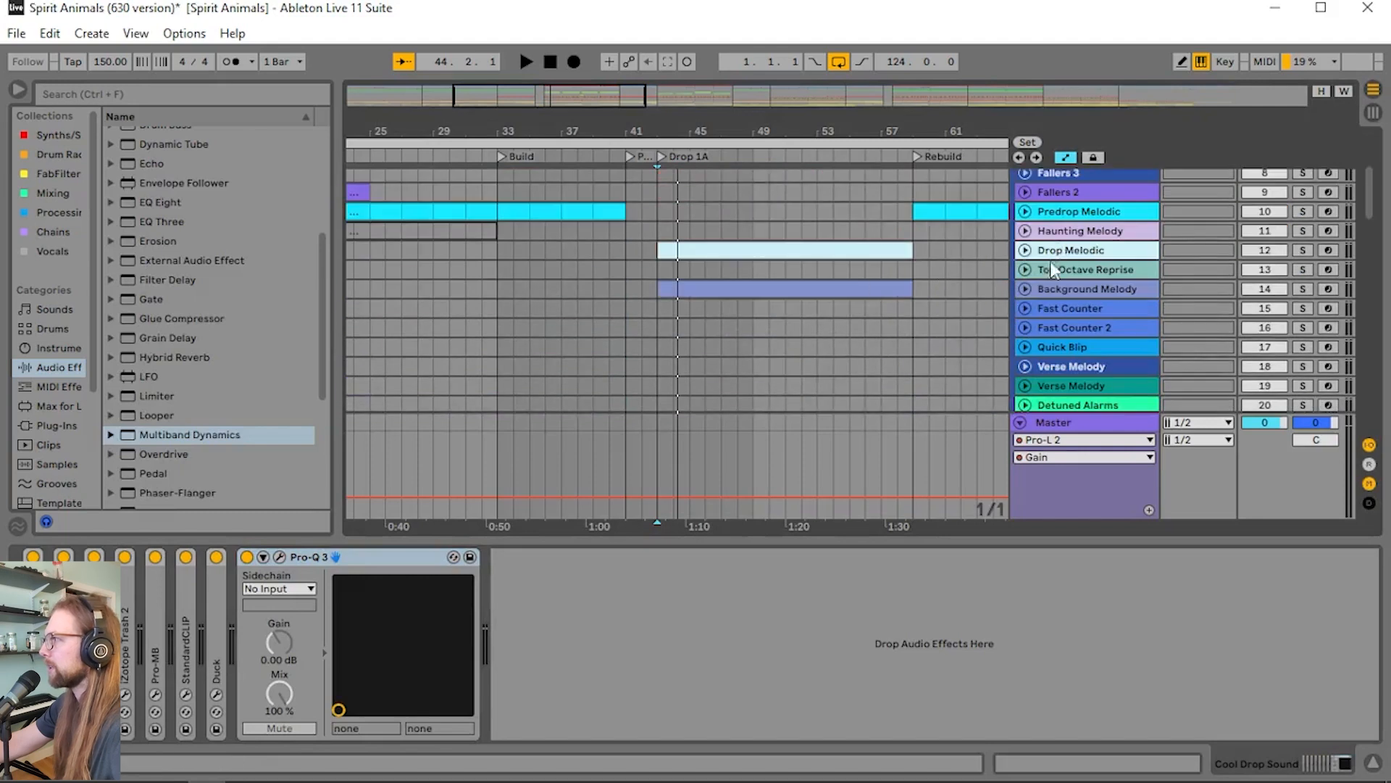
click(1303, 289)
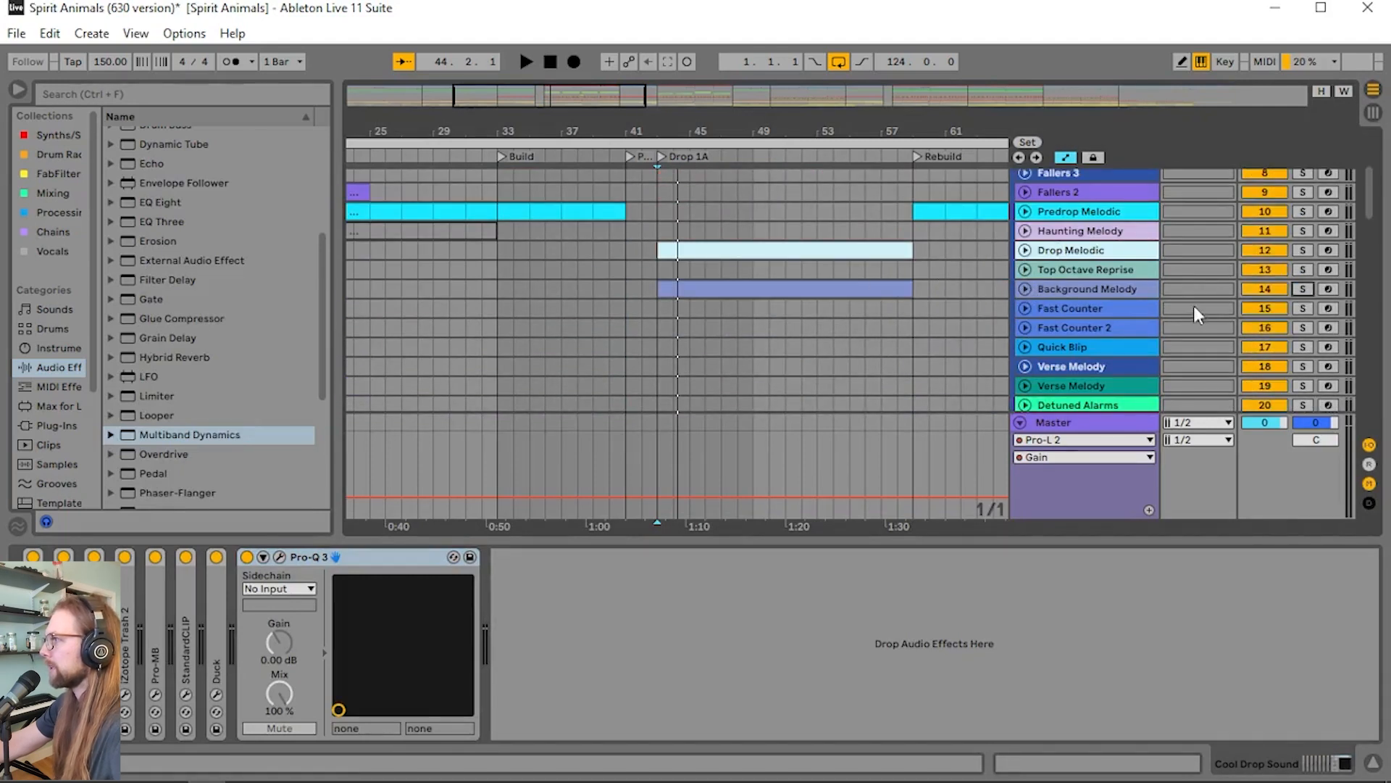
click(1025, 289)
click(672, 350)
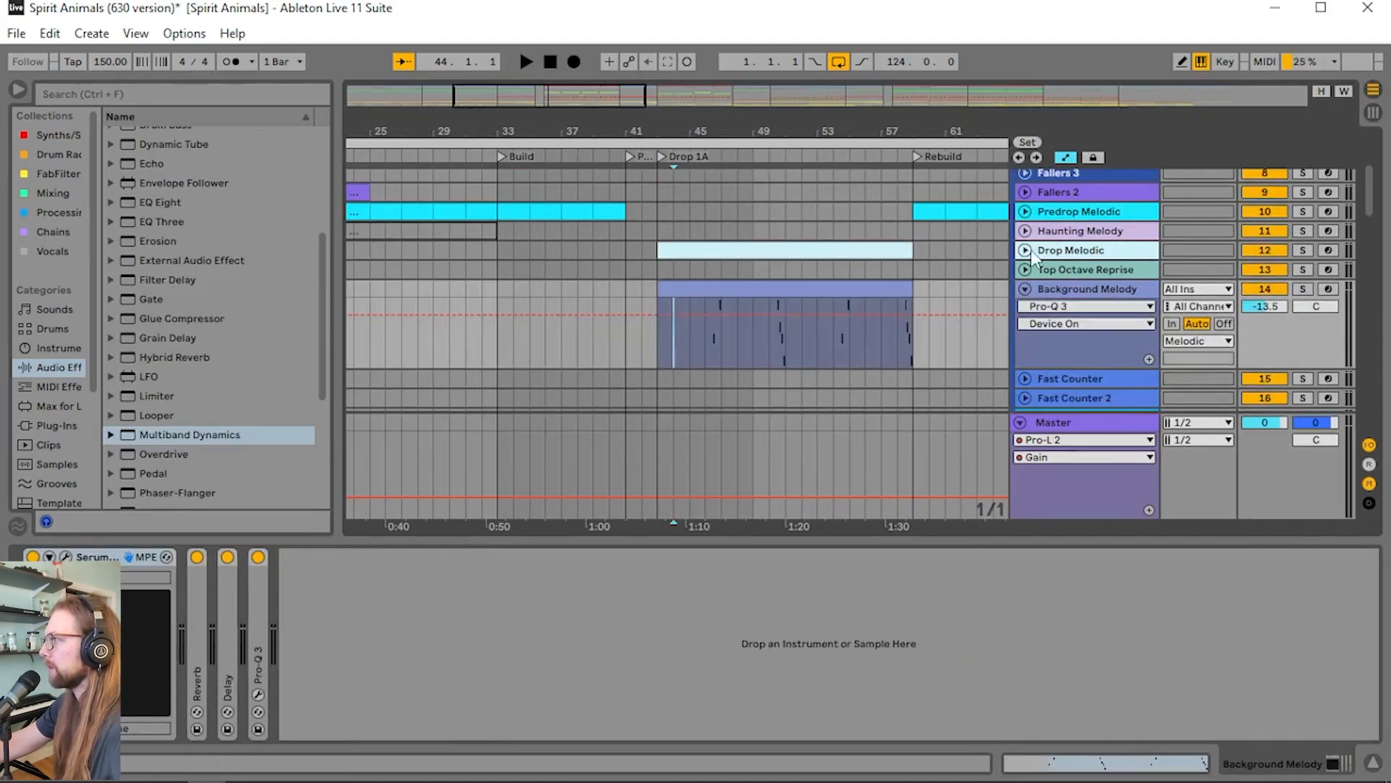
Unfold and solo the Drop Melodic track, play it and examine the EQ curve of its Pro-Q 3
click(1024, 250)
click(1303, 251)
key(space)
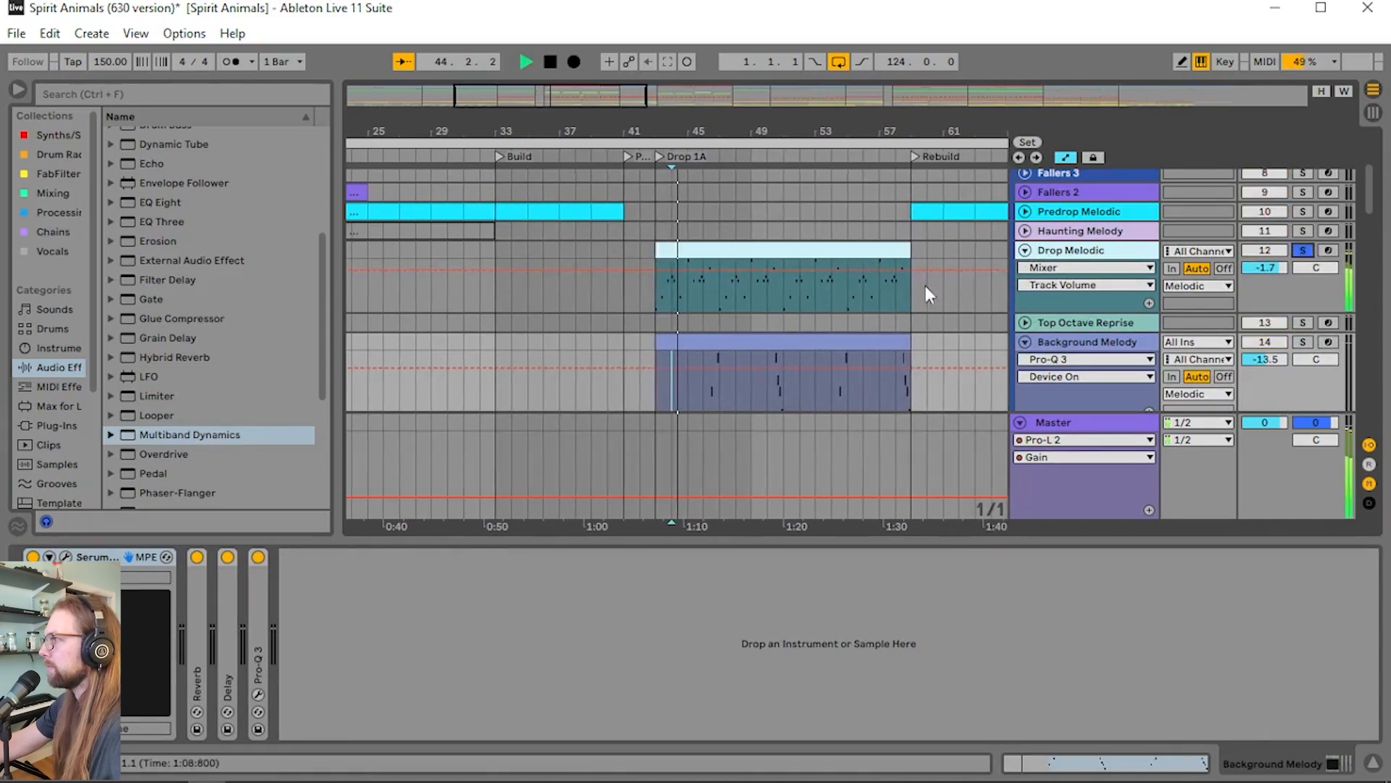
click(1102, 250)
click(381, 556)
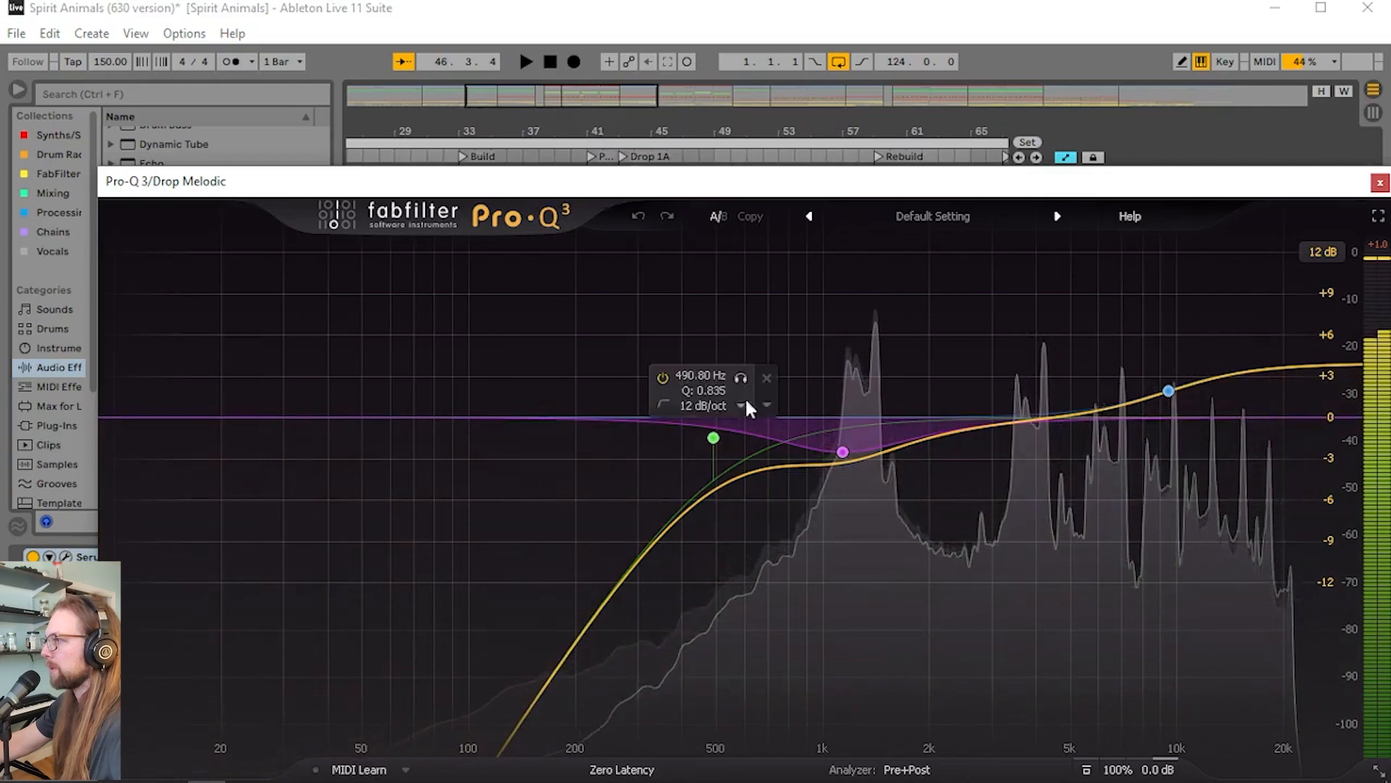
click(1378, 183)
Return to the Cool Drop Sound group and recheck its final Pro-Q 3 curve for comparison with the melody's
scroll(967, 350, down, 10)
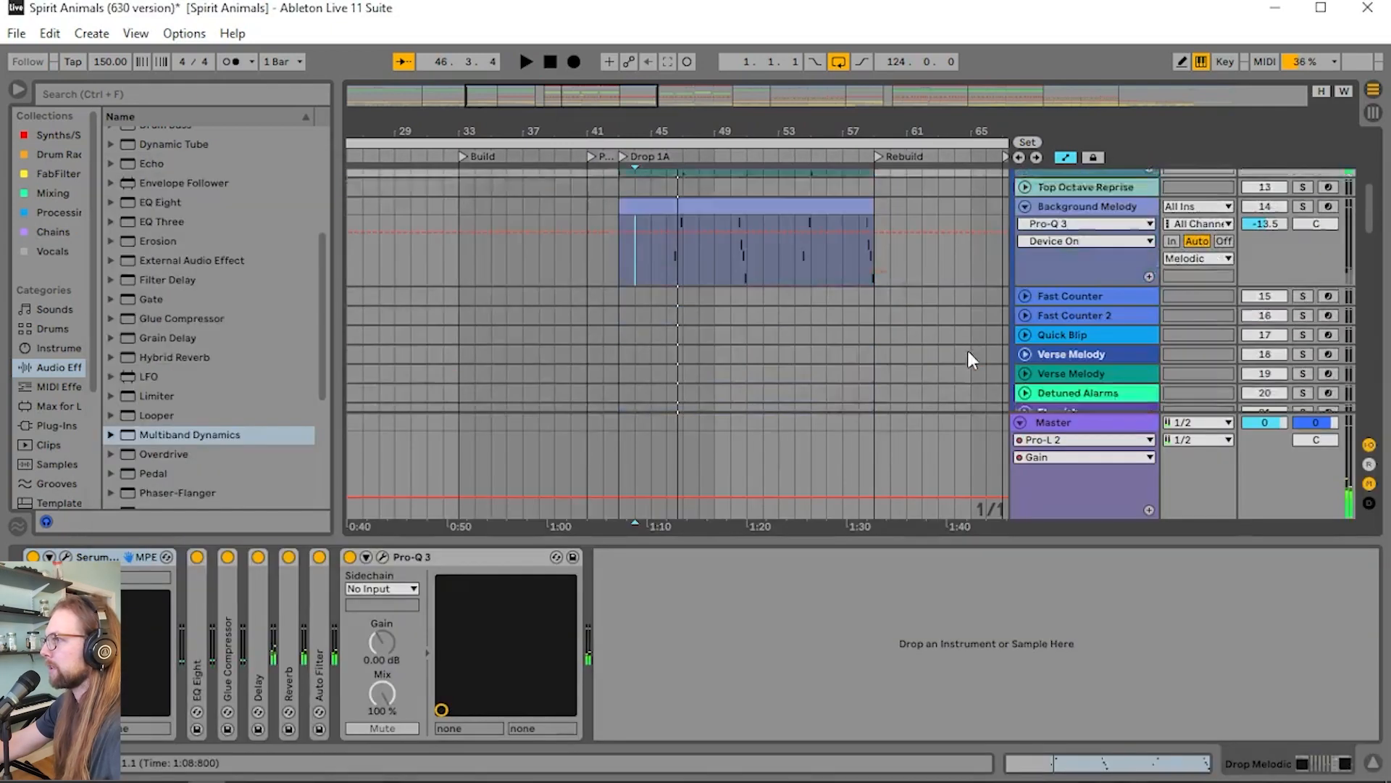
scroll(788, 323, down, 2)
click(1058, 230)
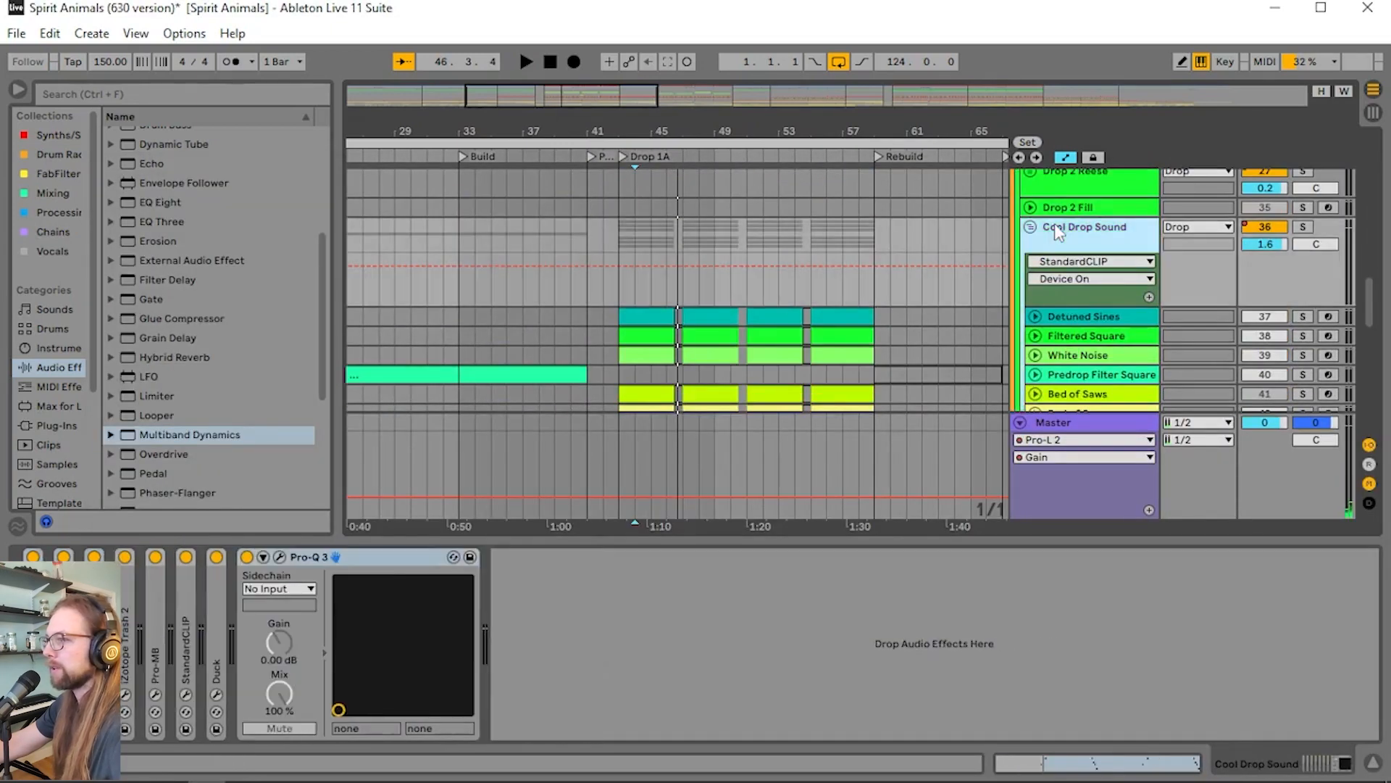
click(281, 555)
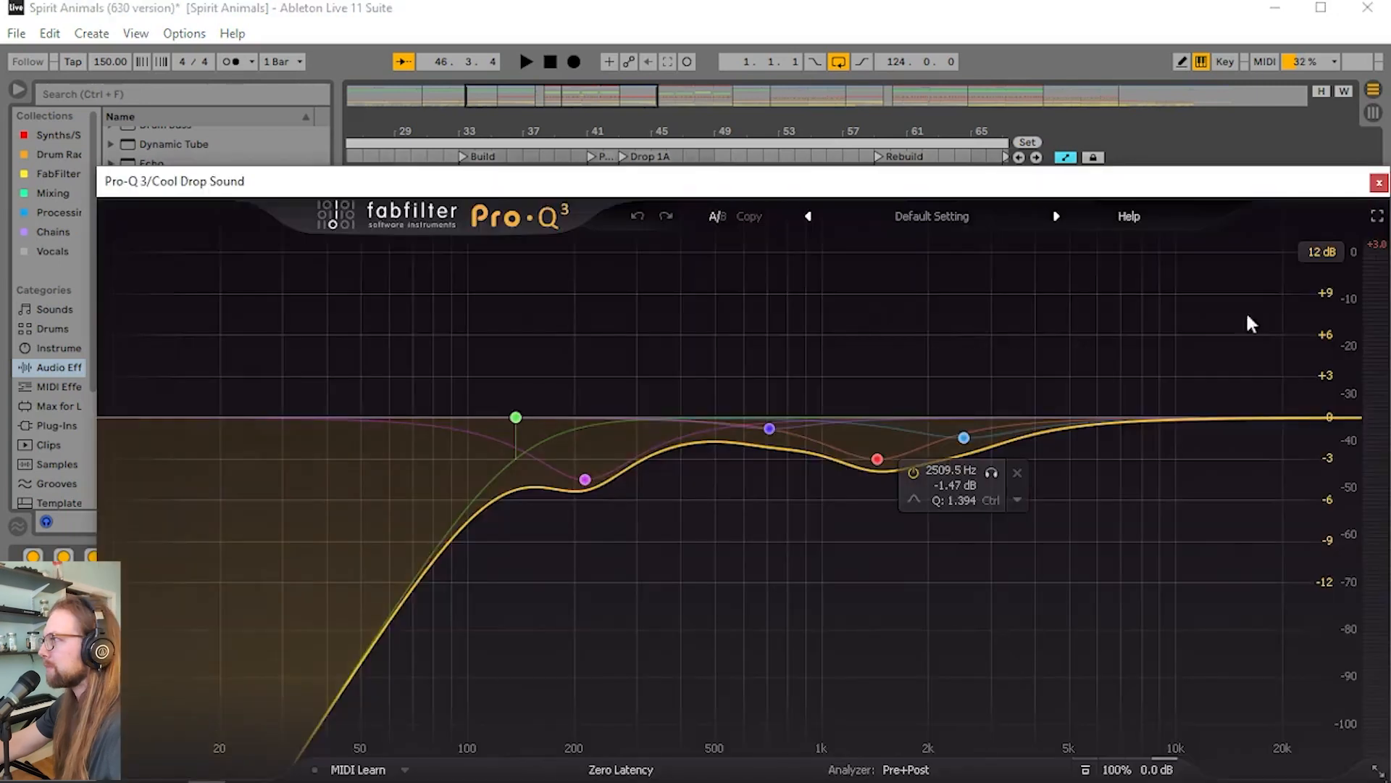
click(1379, 184)
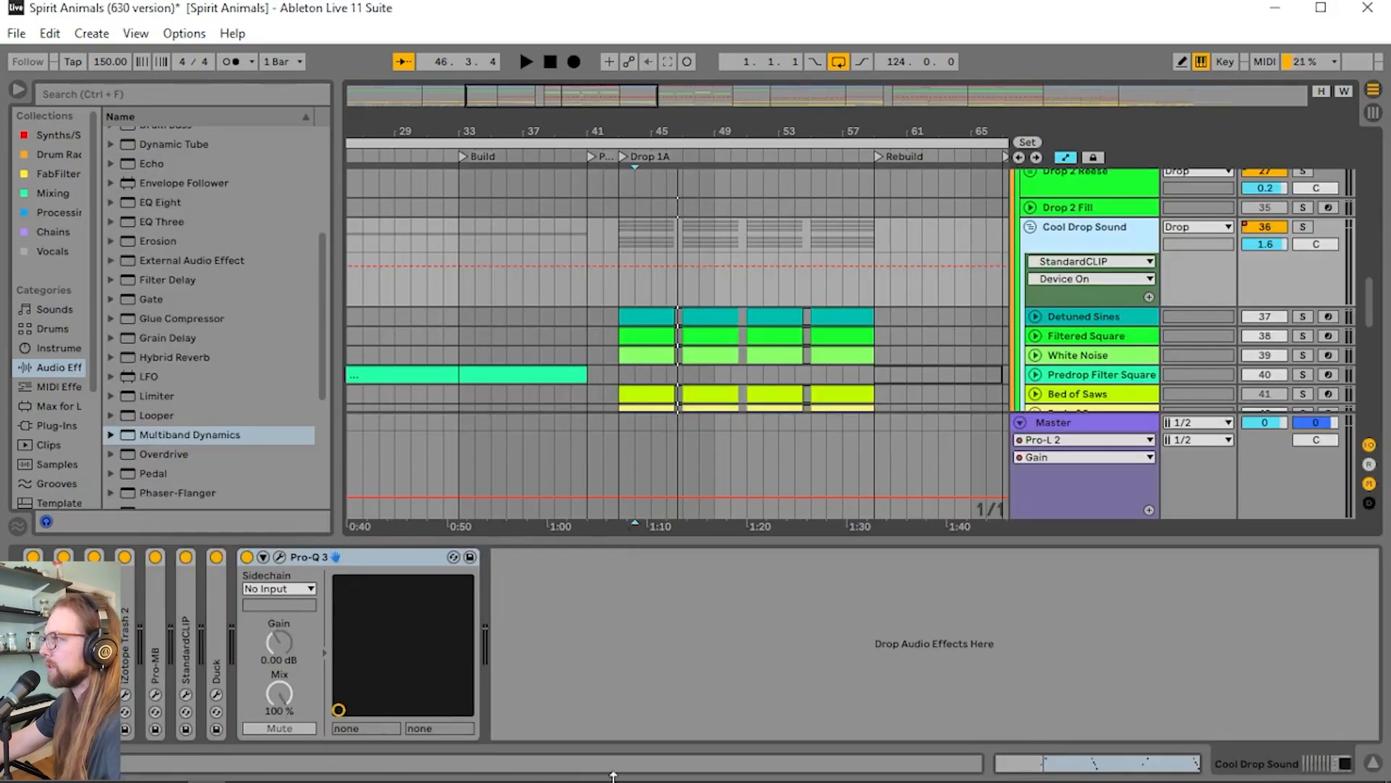
Fold the Cool Drop Sound and Drop groups and show the Drop group's device chain
drag(613, 776, 614, 778)
scroll(967, 520, up, 3)
click(1033, 389)
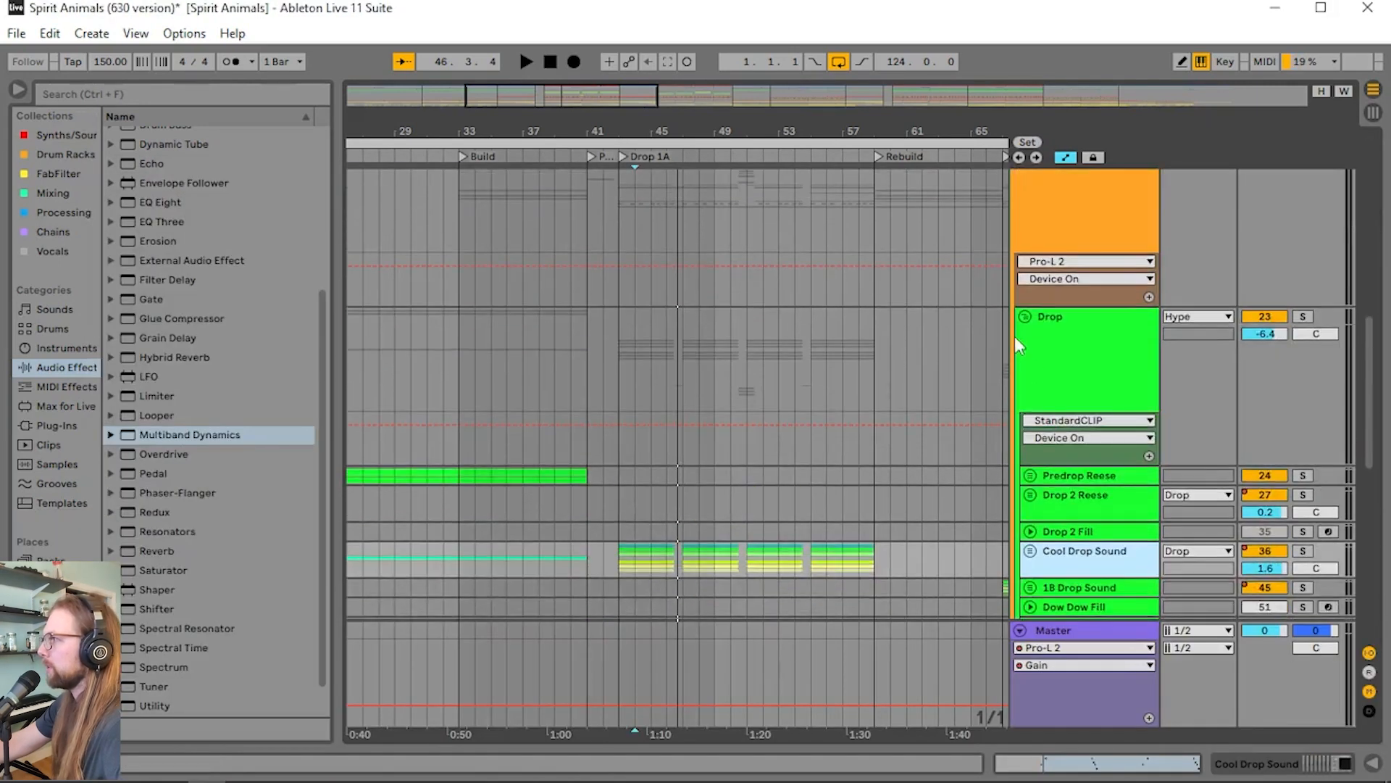
click(1024, 318)
scroll(1079, 407, up, 2)
double_click(1078, 454)
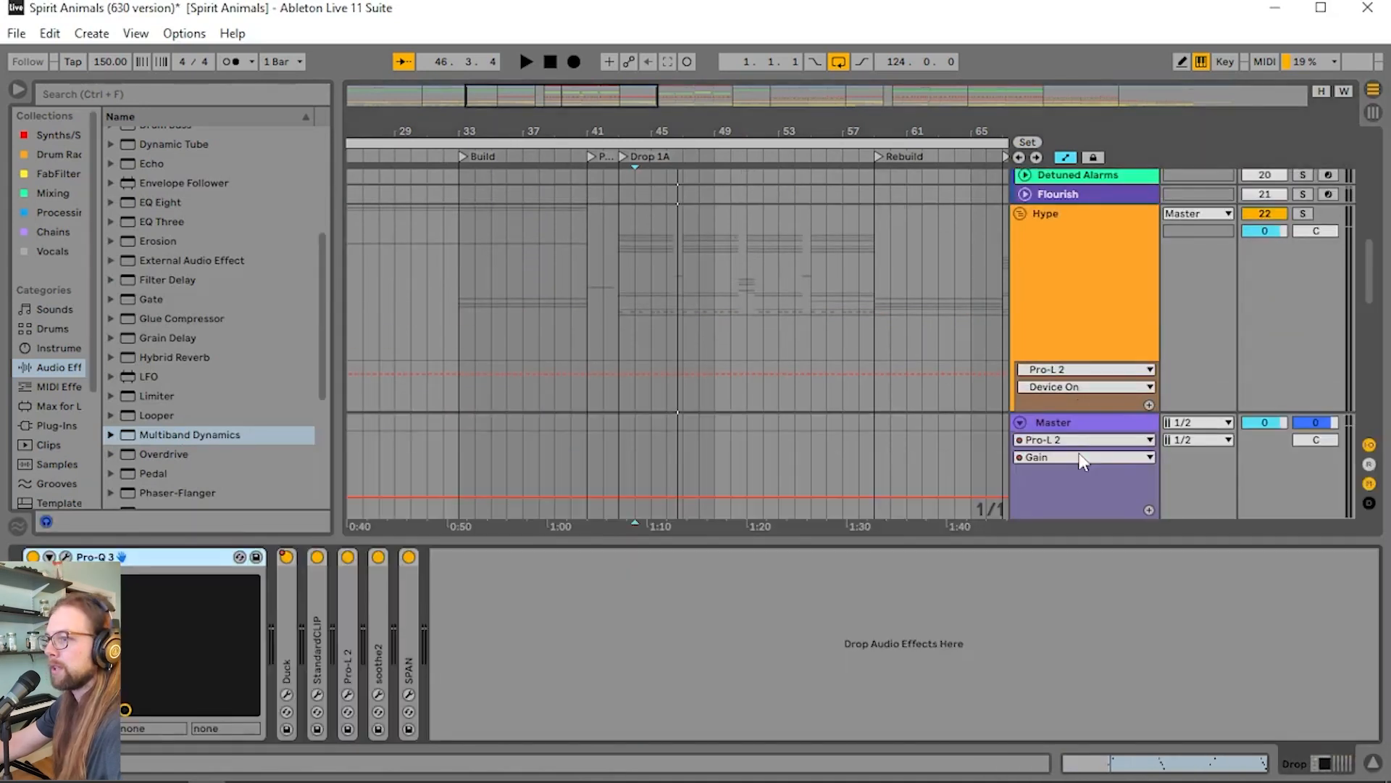
Examine the EQ curve of the Pro-Q 3 on the Drop group
scroll(536, 397, down, 3)
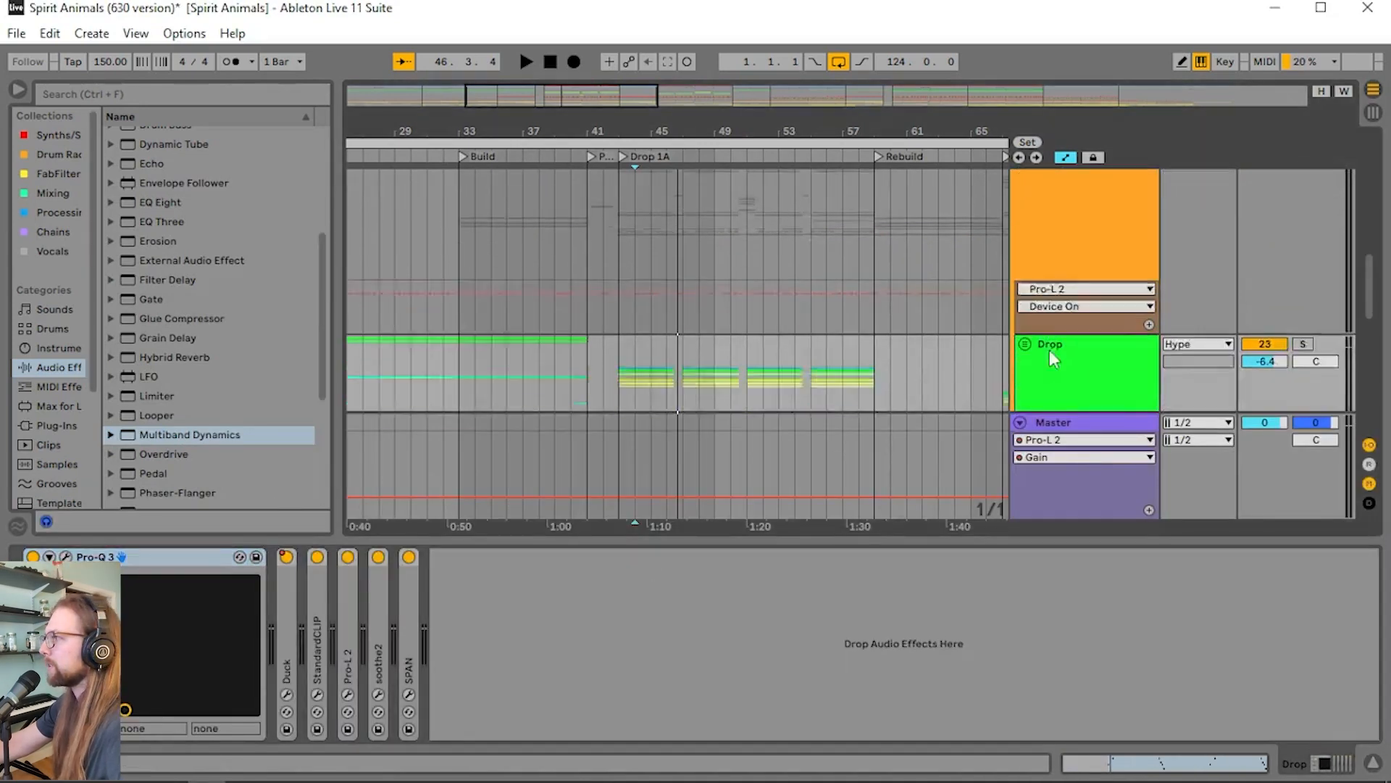
click(65, 556)
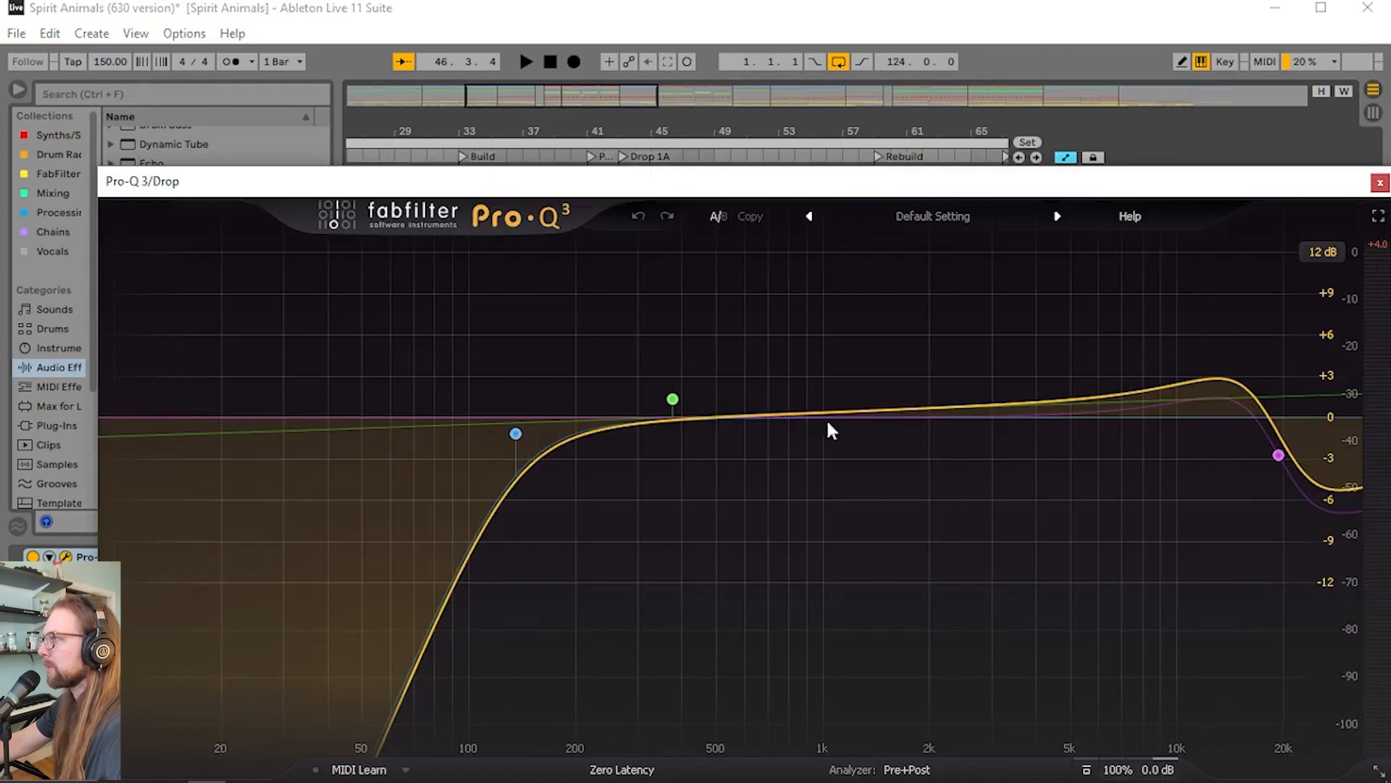
click(1382, 184)
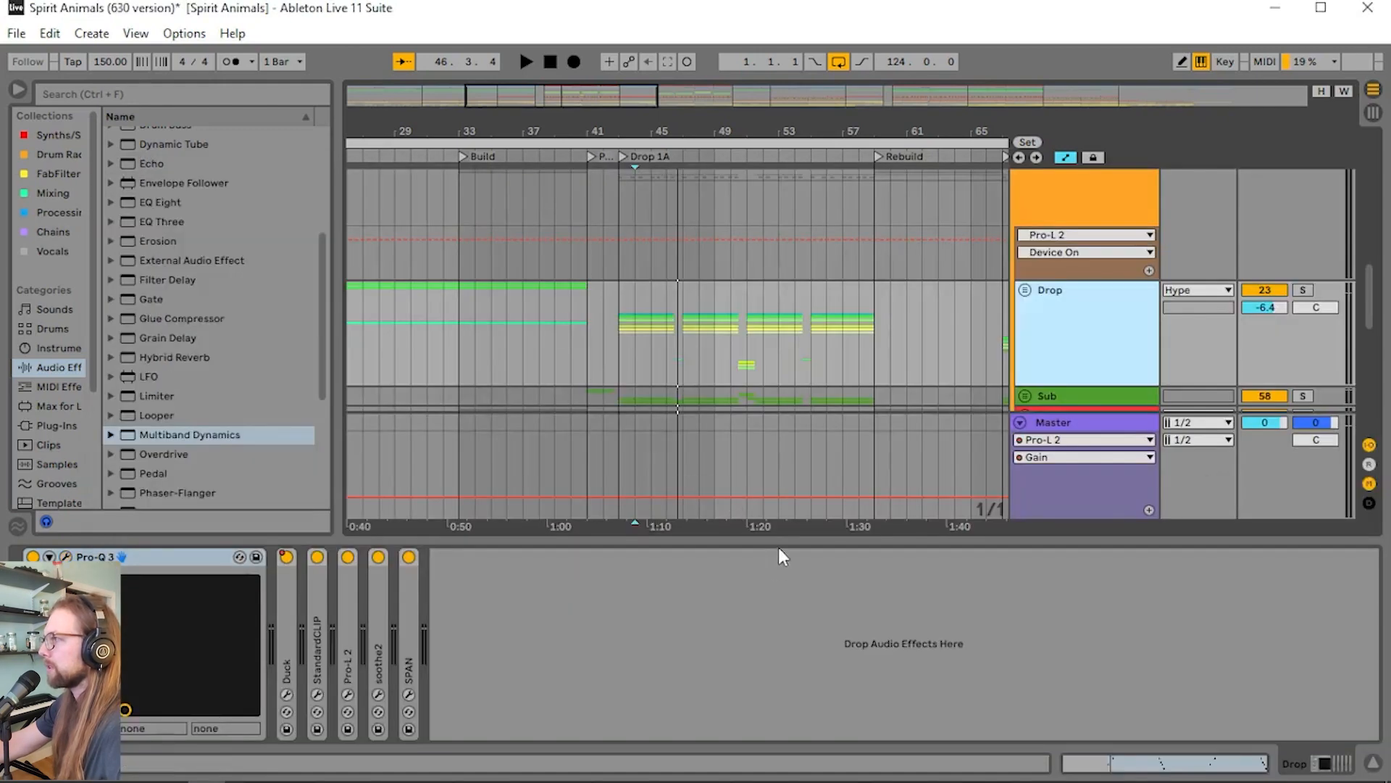
Glance again at the Drop group's device chain and collapse the device view
drag(778, 550, 798, 658)
scroll(1083, 355, up, 1)
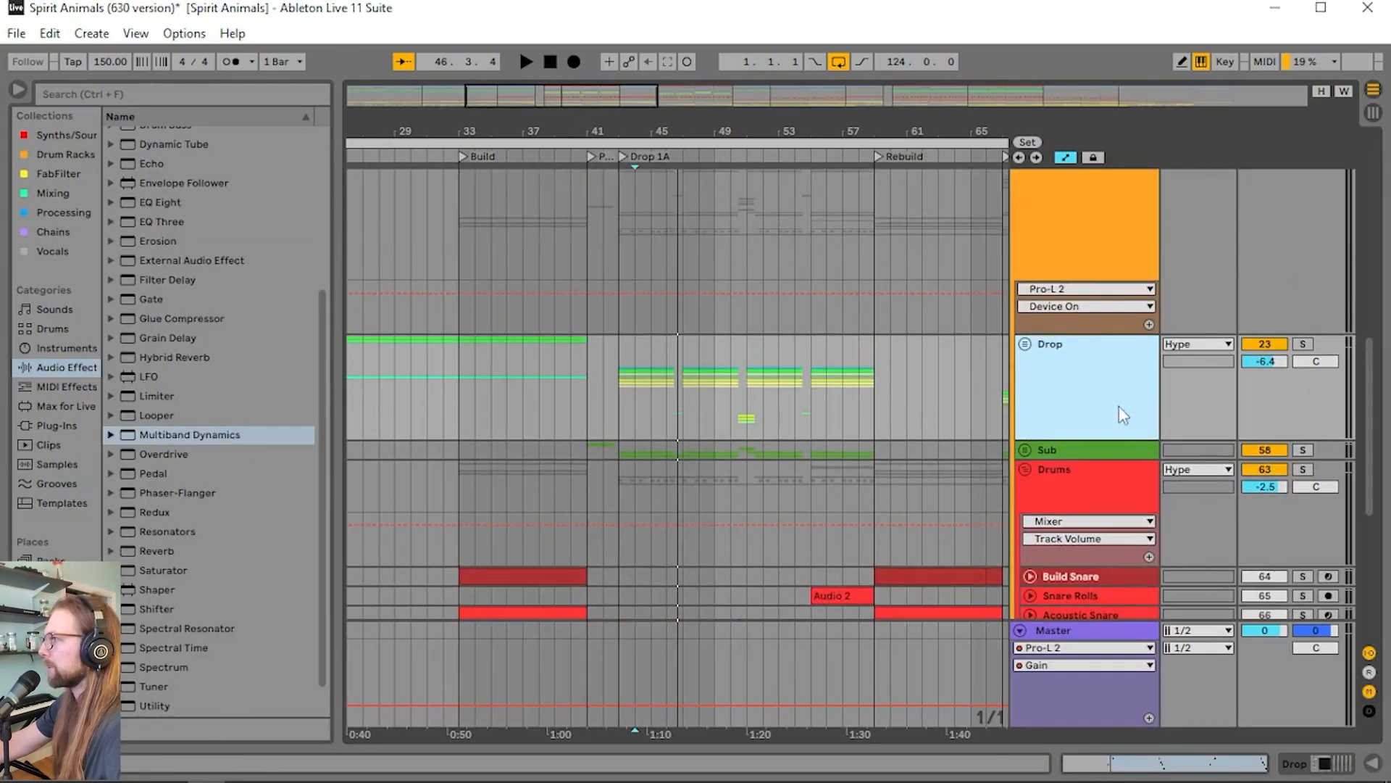
double_click(1113, 396)
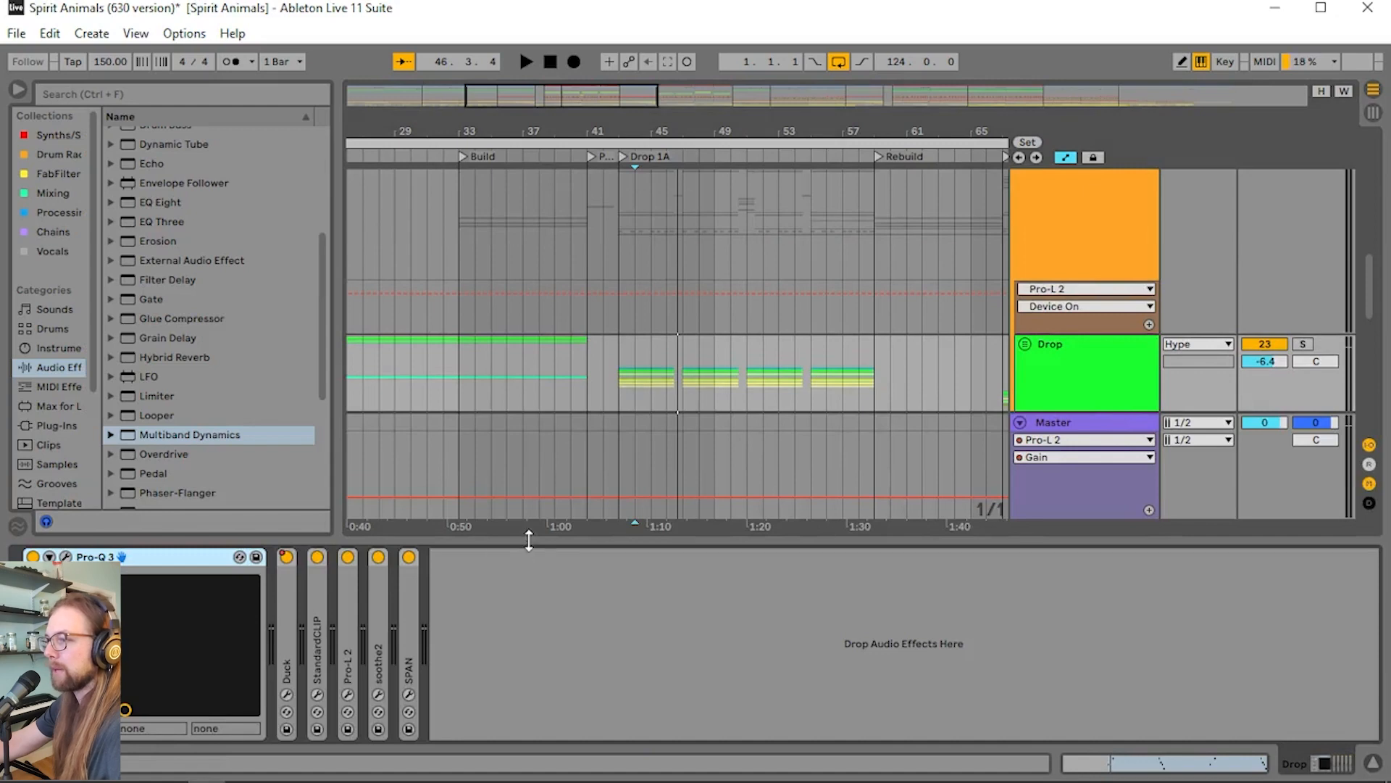
click(524, 654)
drag(575, 542, 562, 775)
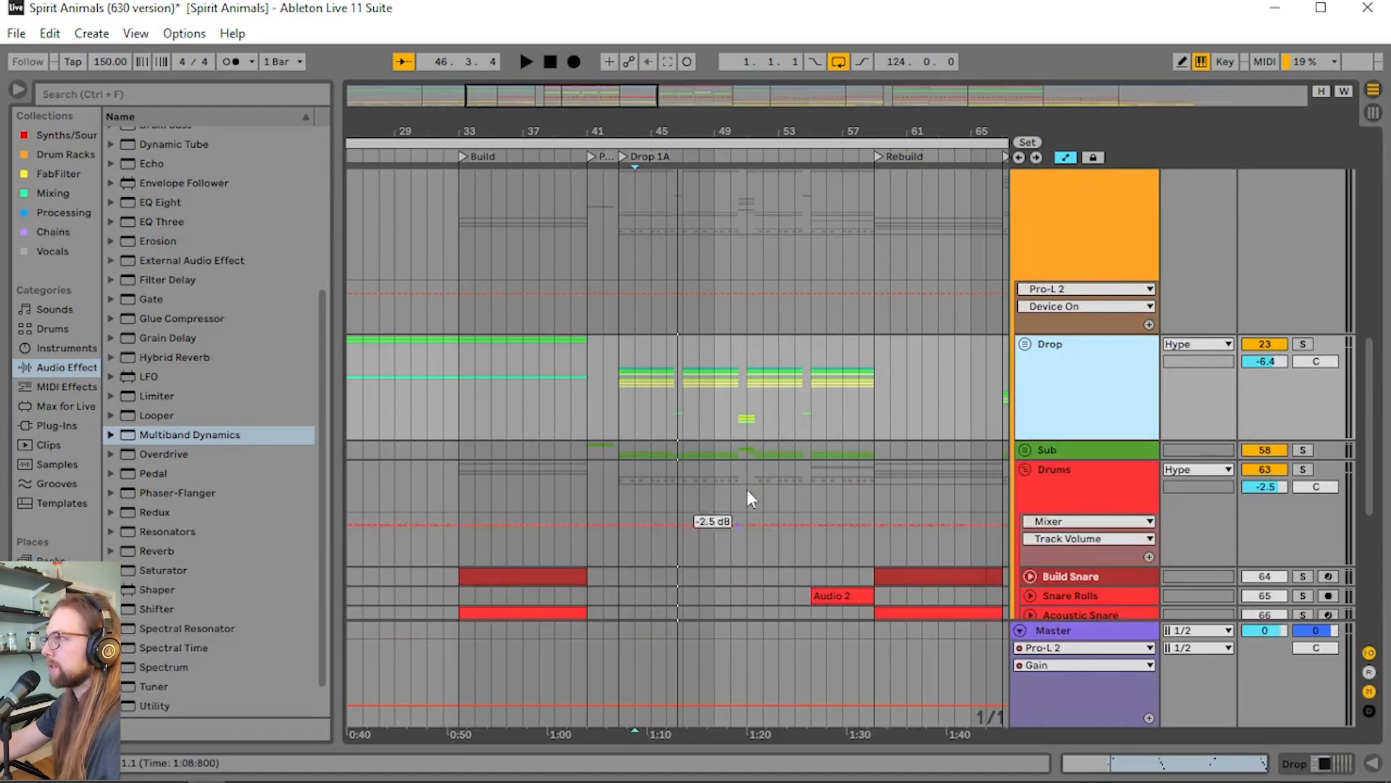
Compare the Drop group's clips across Drop 1A and Drop 1B and check the device chain they share
drag(600, 109, 625, 69)
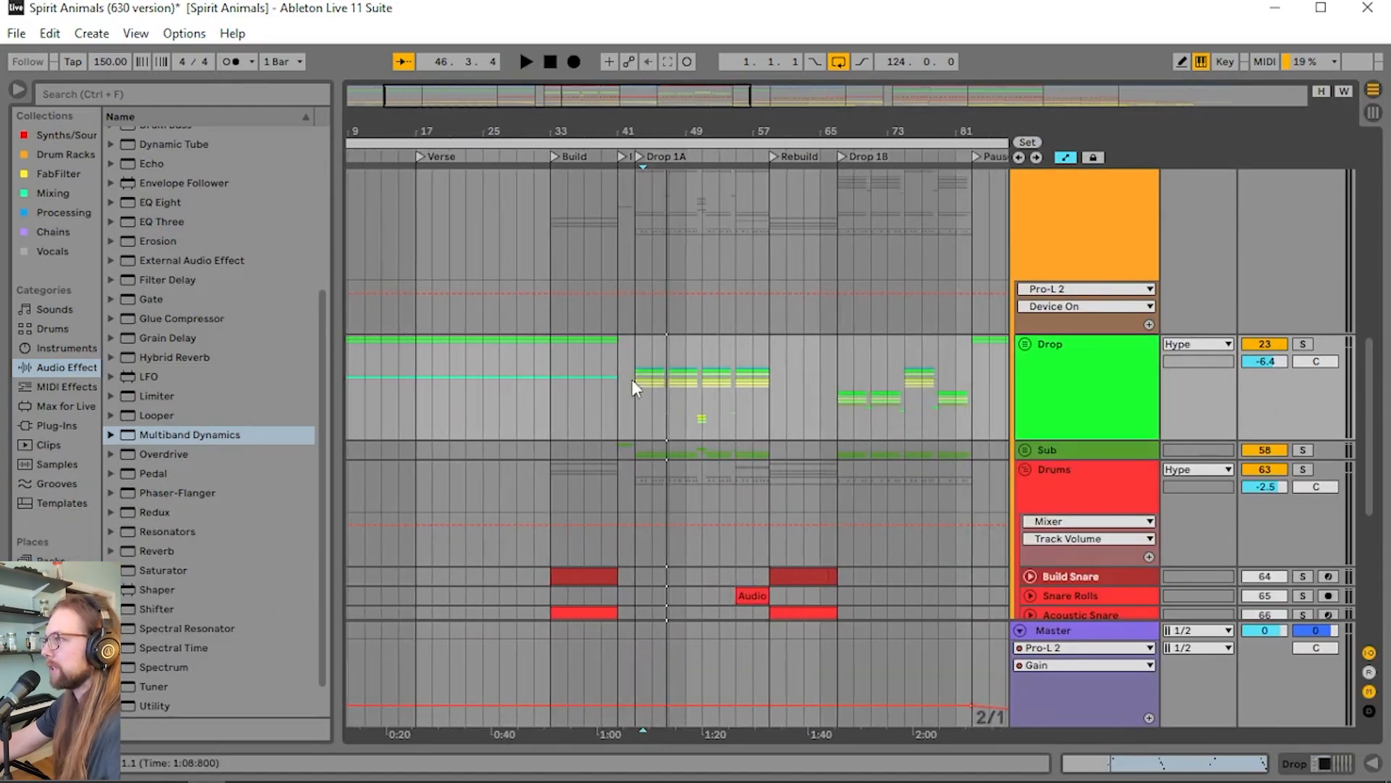
click(635, 370)
click(839, 404)
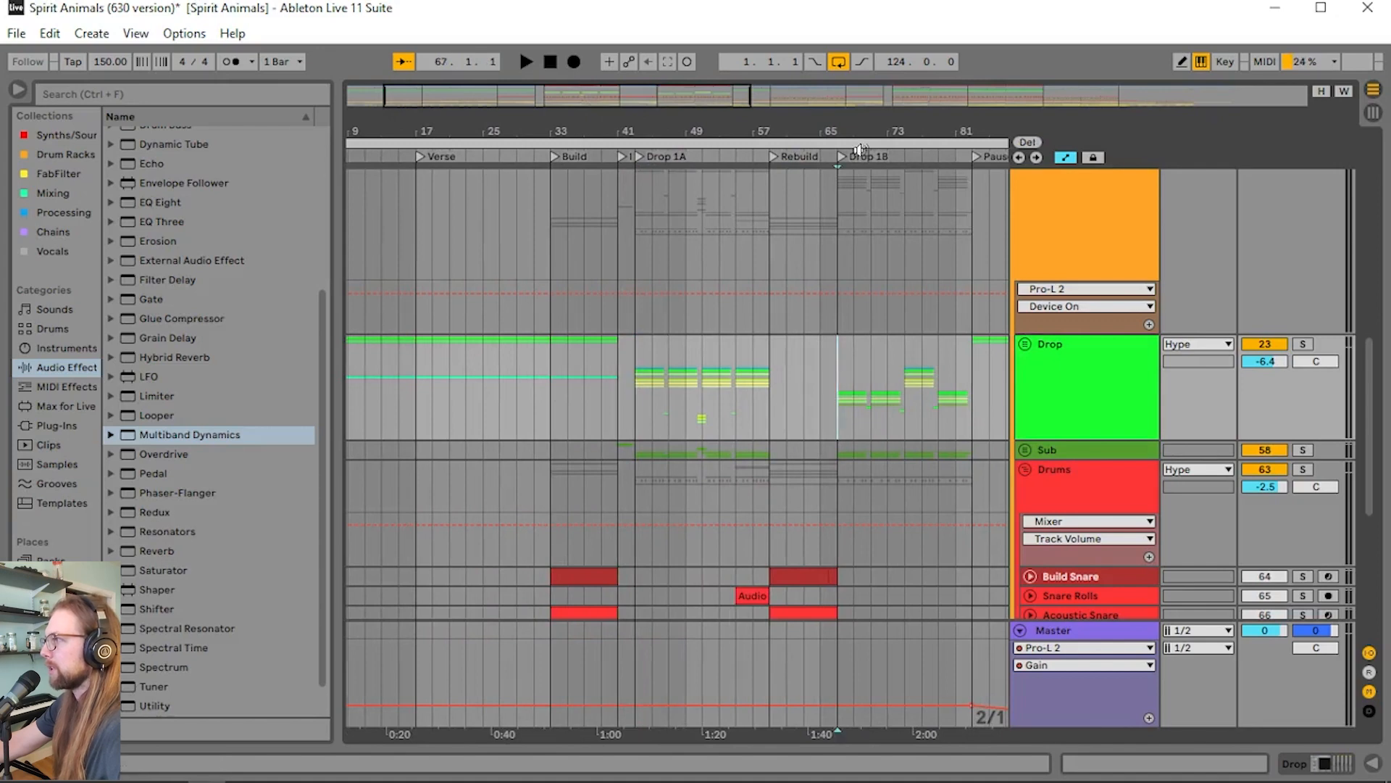
drag(1004, 113, 796, 109)
double_click(1063, 394)
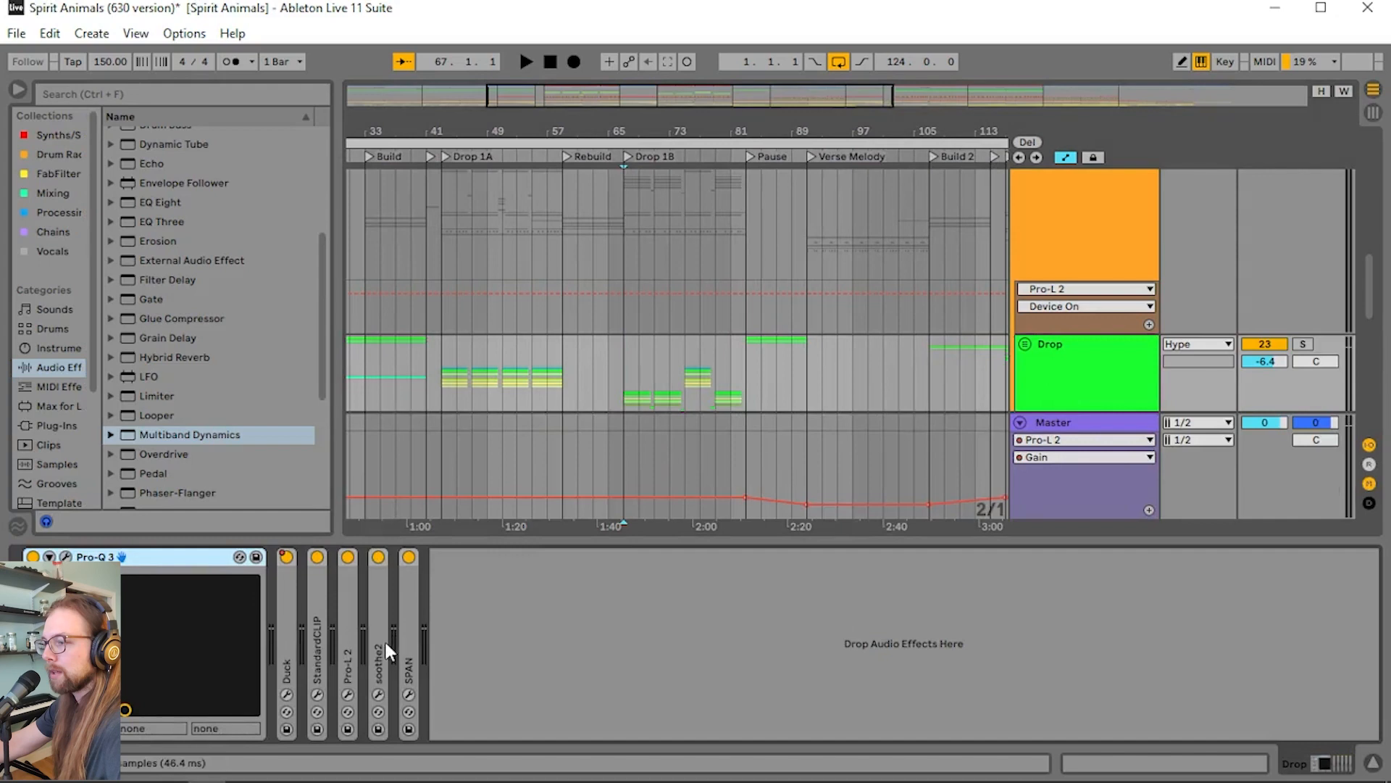
scroll(642, 324, down, 3)
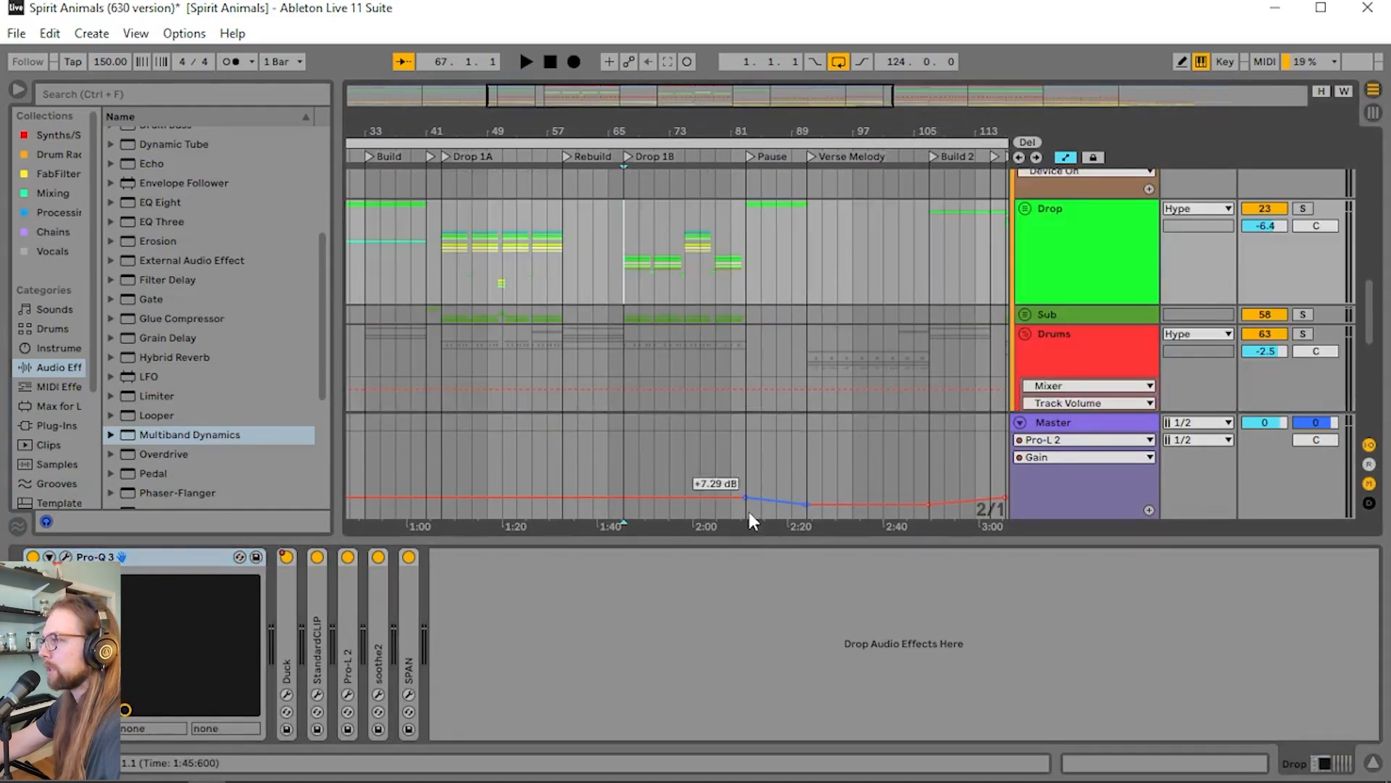
drag(761, 539, 758, 739)
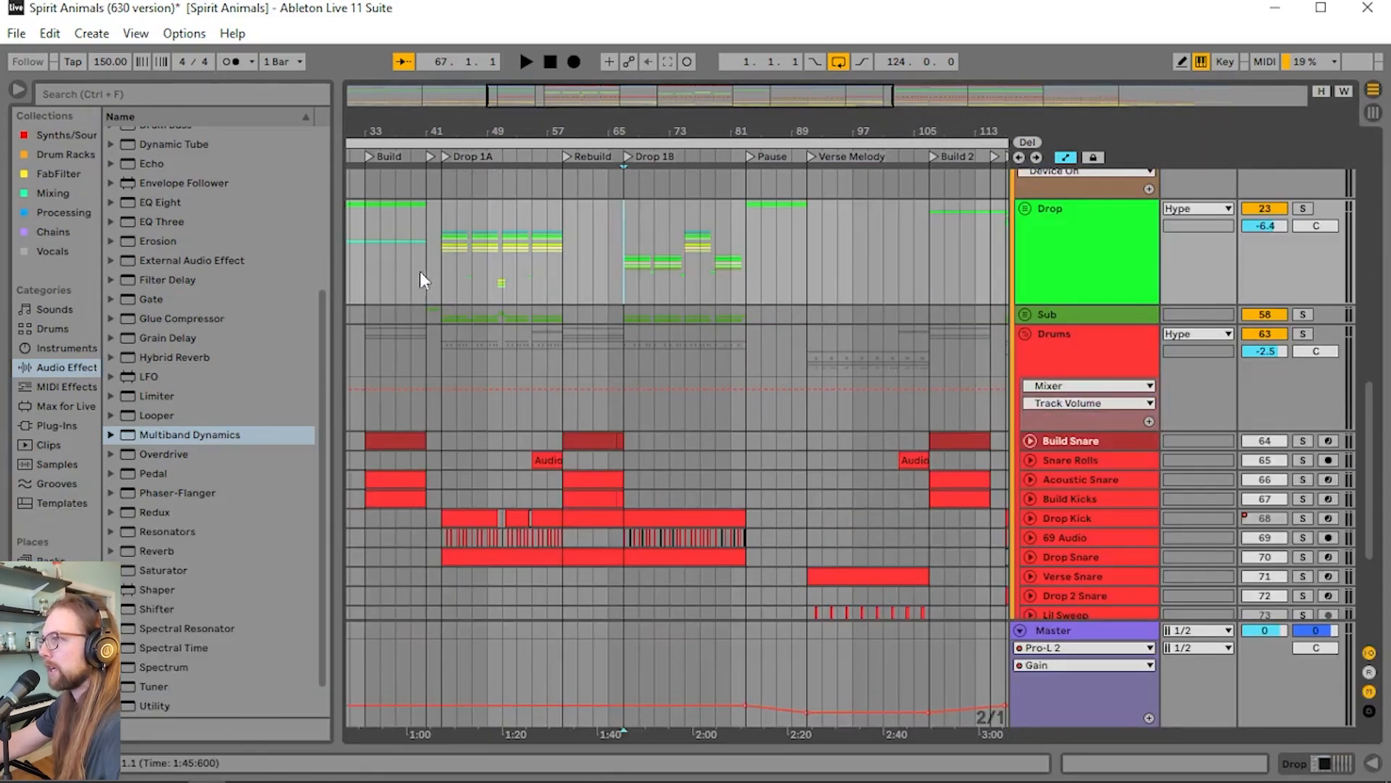
Expand the Sub group to show its sub tracks and place the playback start at the beginning of Drop 1A
click(438, 279)
click(1025, 314)
scroll(510, 293, down, 4)
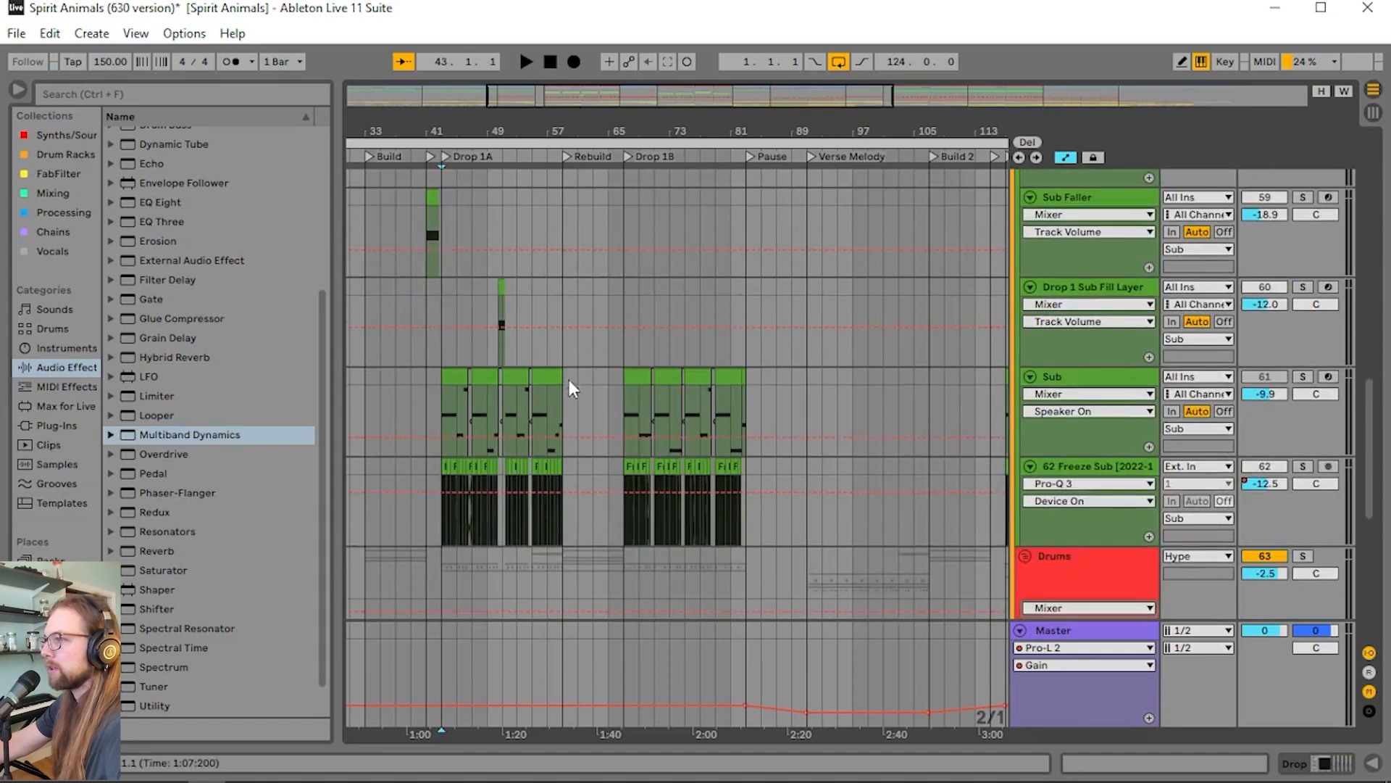
click(443, 376)
Play Drop 1A from bar 43, clear the active solo to hear the frozen sub in the mix, and review the Sub group's tracks
mouse_move(581, 96)
mouse_down()
mouse_move(567, 116)
mouse_move(532, 120)
mouse_up()
key(space)
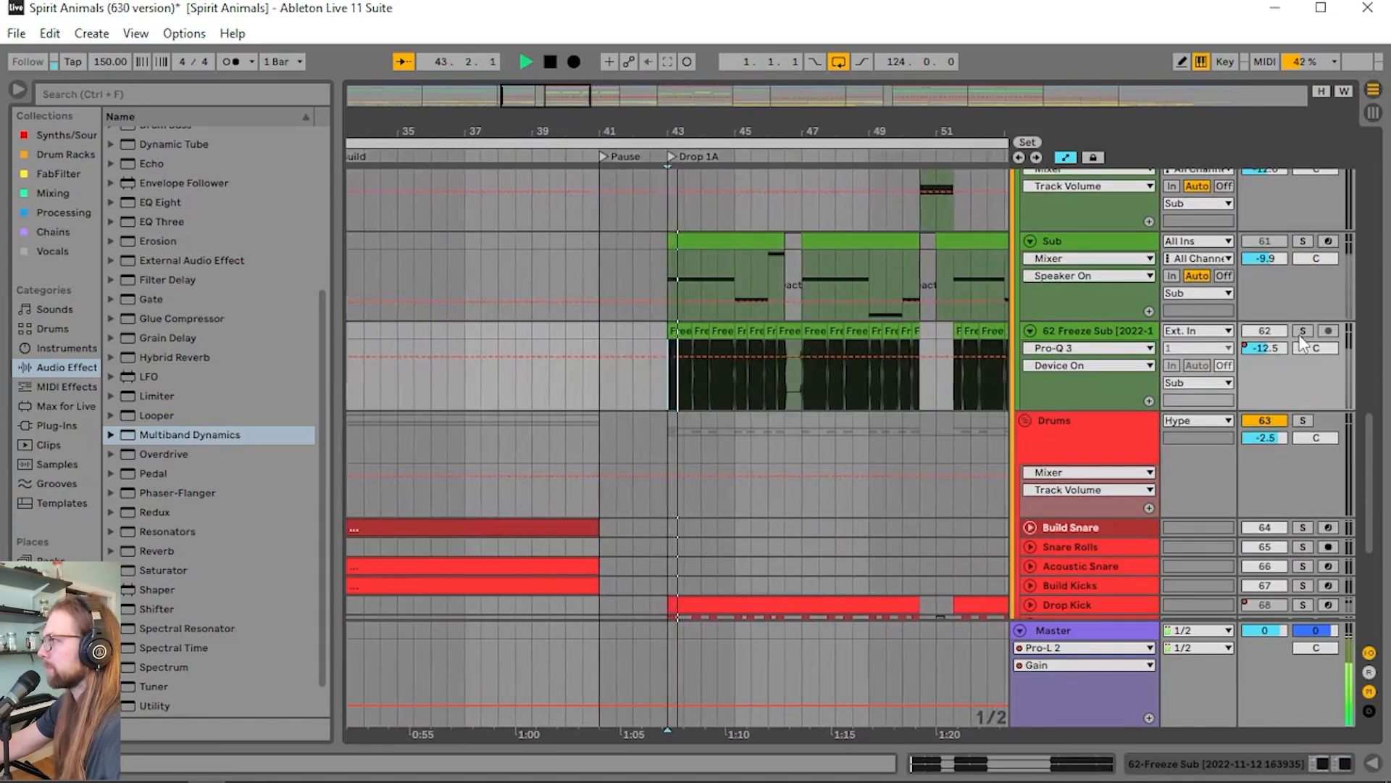
click(1302, 331)
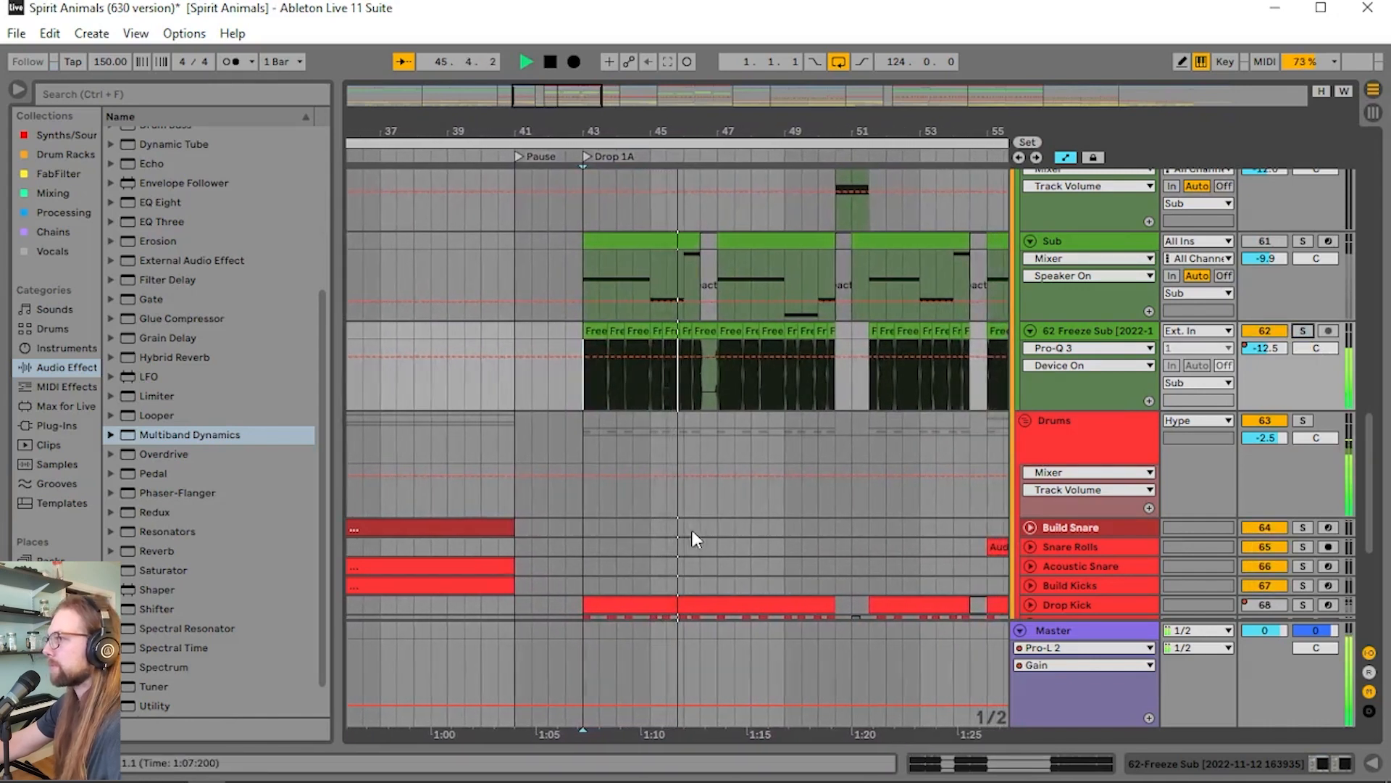
key(space)
scroll(790, 511, up, 5)
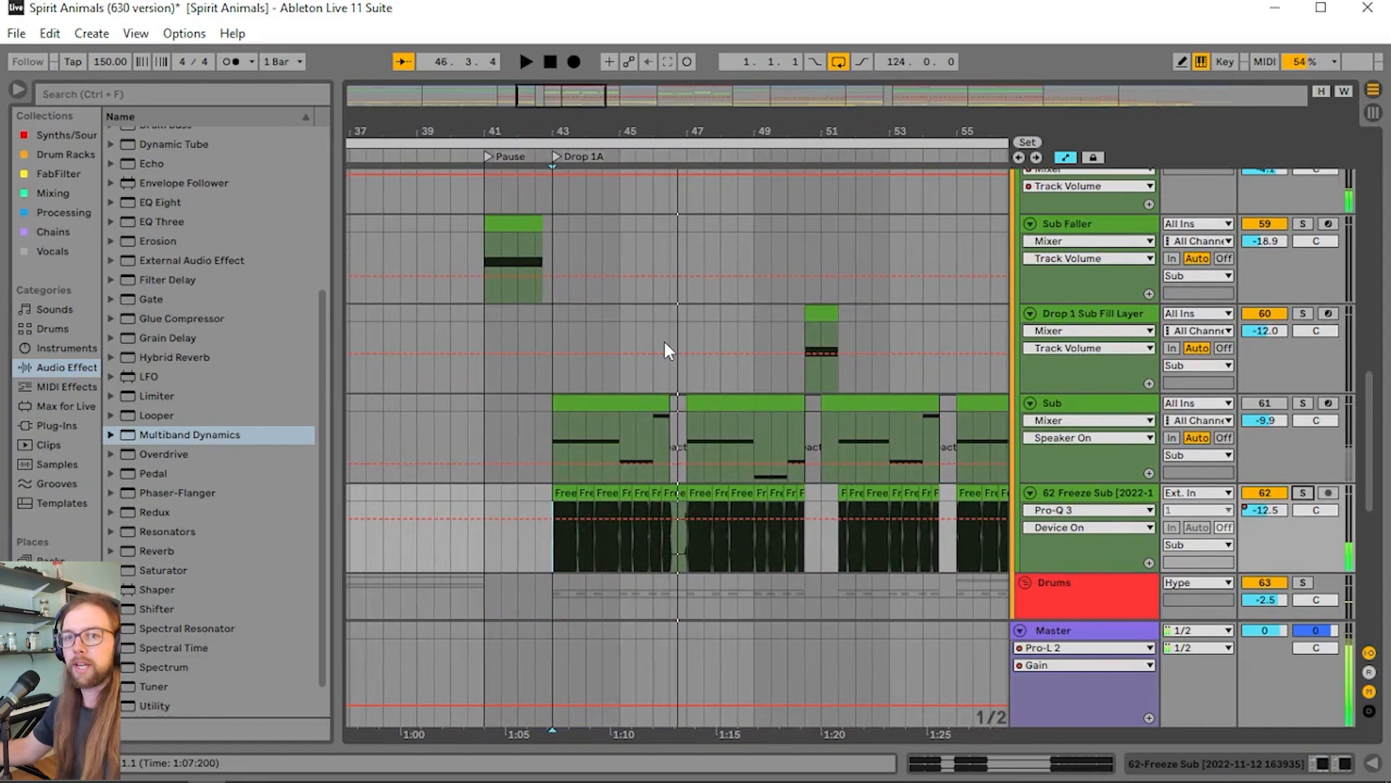